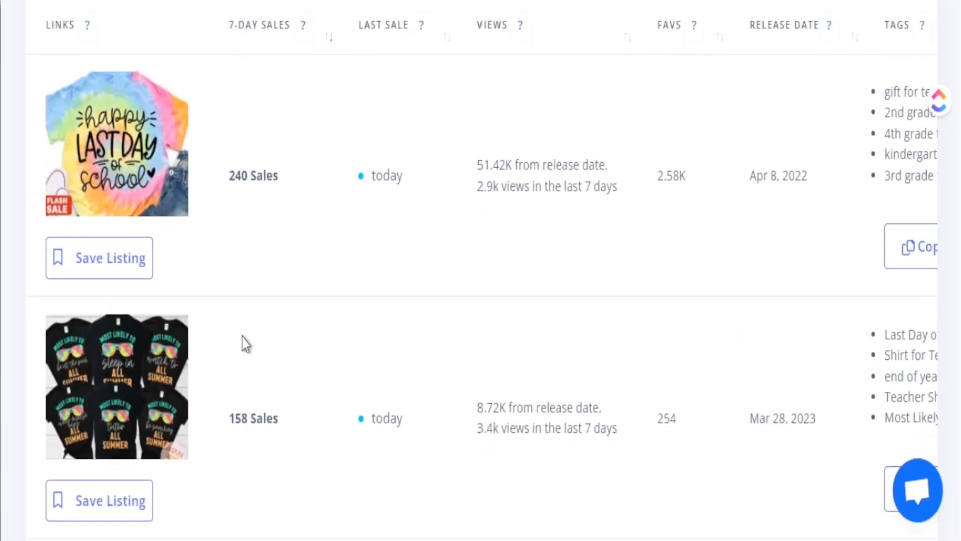
scroll(245, 344, "down", 15)
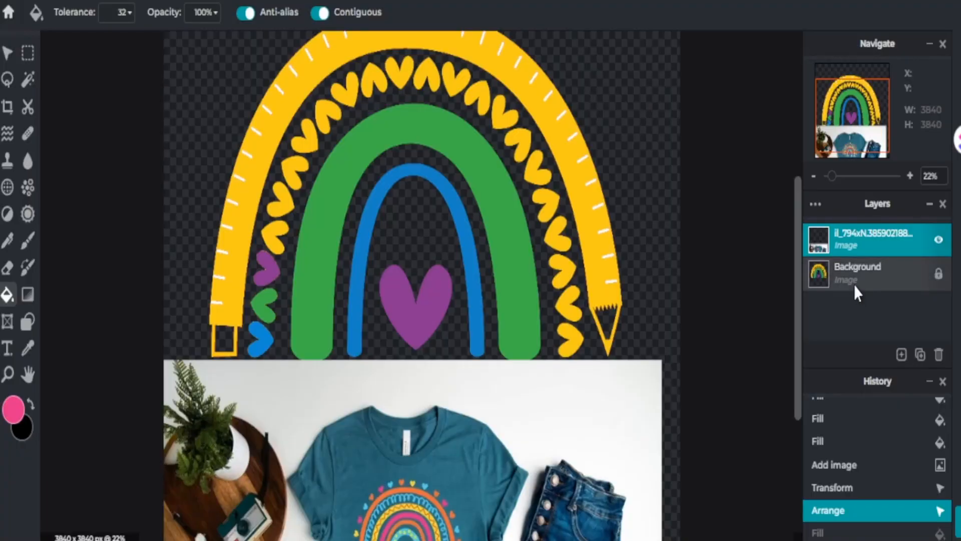
left_click(858, 273)
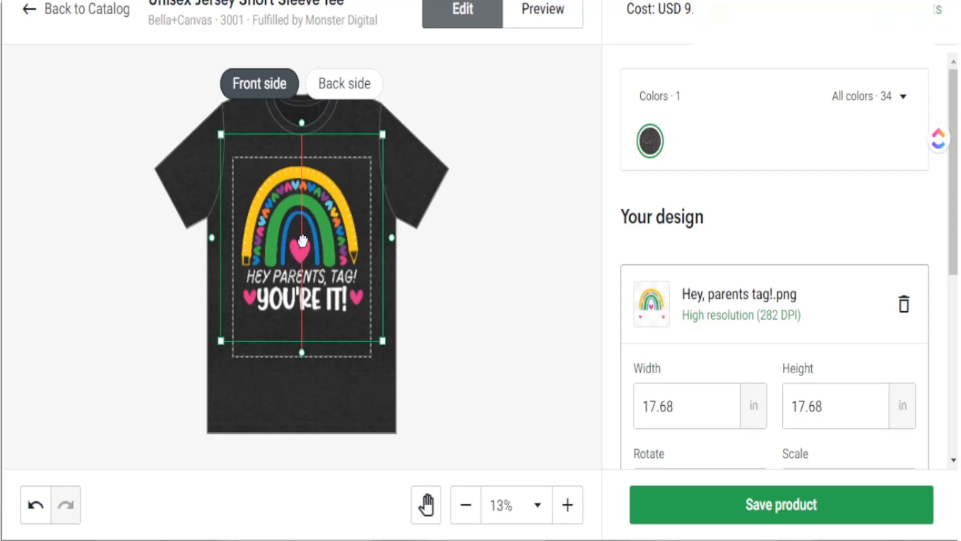
Scale down the "Hey, parents tag!.png" design on the shirt's front to fit the print area and recentre it.
left_click(302, 242)
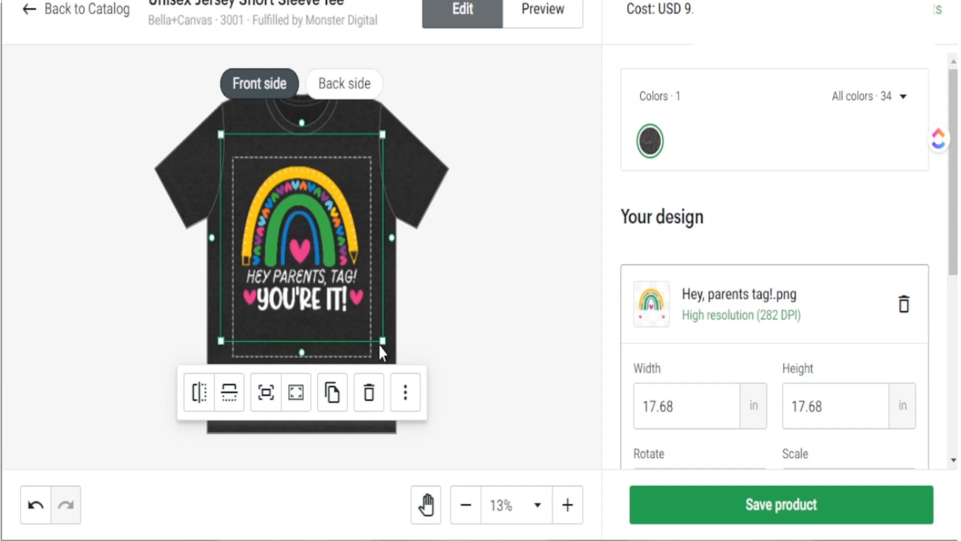
left_click_drag(382, 341, 367, 325)
left_click_drag(313, 253, 319, 253)
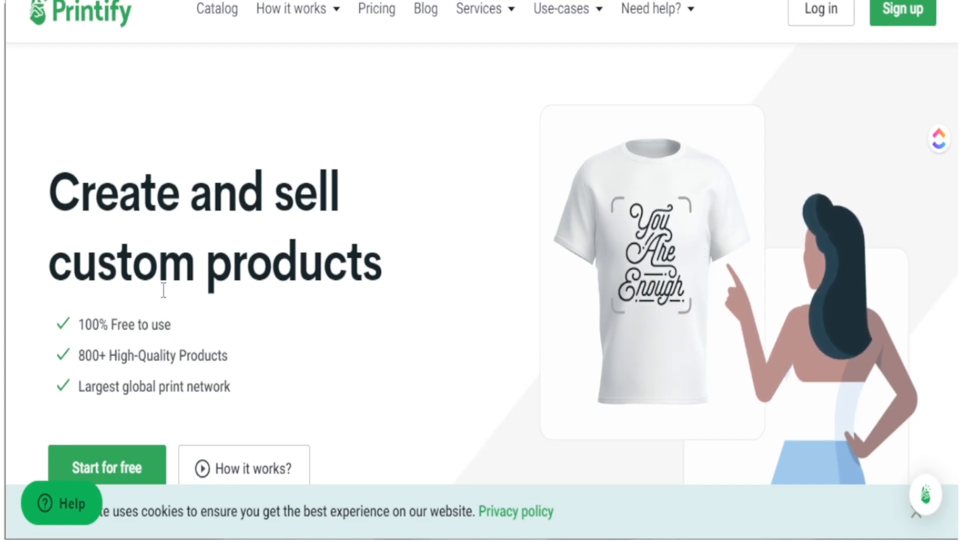
Review the Printify homepage, covering its free-use claim, product range, fulfillment process and supported store integrations.
left_click_drag(170, 327, 75, 331)
left_click(251, 334)
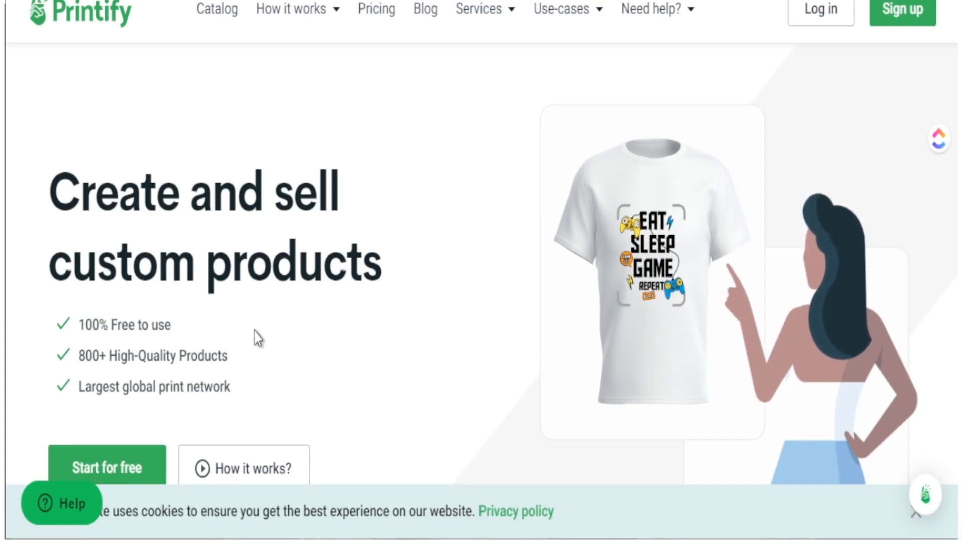
scroll(425, 311, "down", 7)
scroll(440, 319, "down", 4)
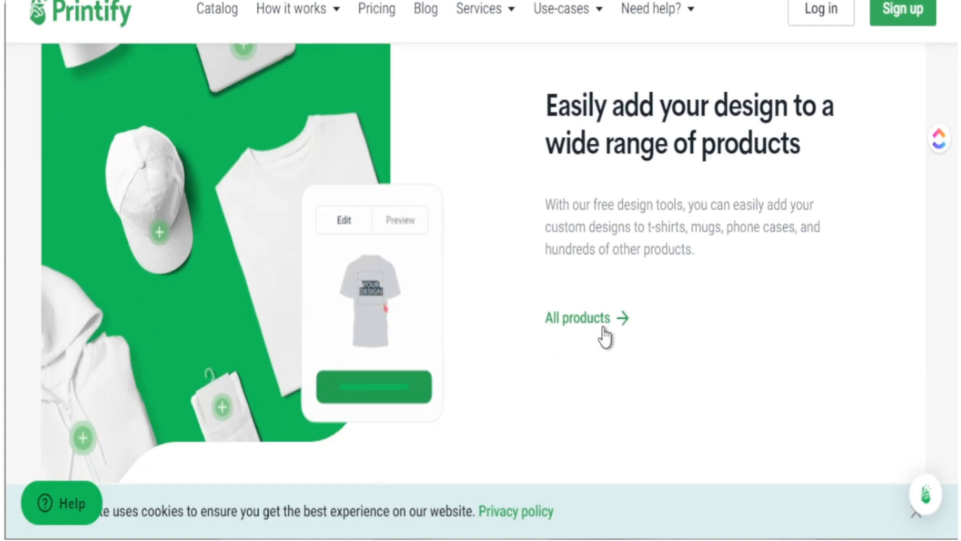
scroll(605, 335, "down", 5)
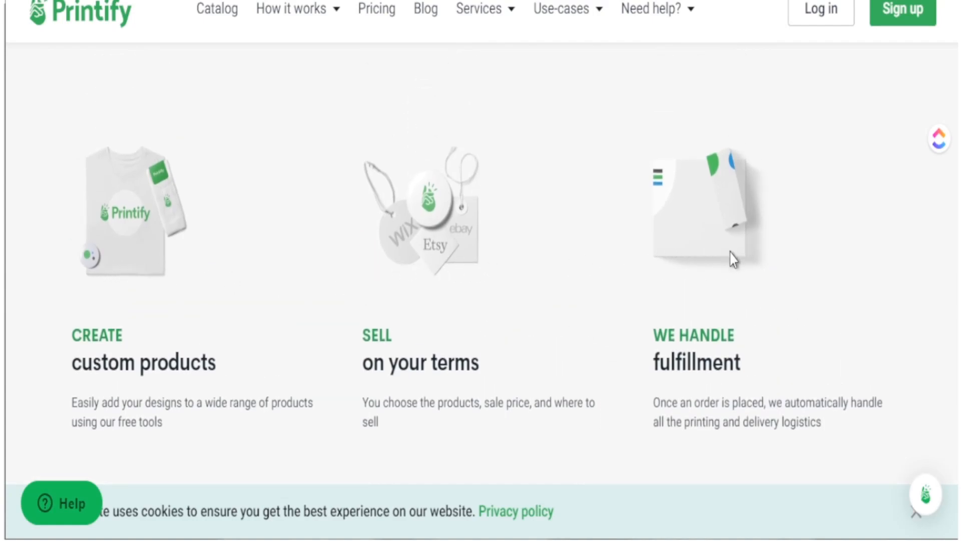
scroll(739, 353, "down", 8)
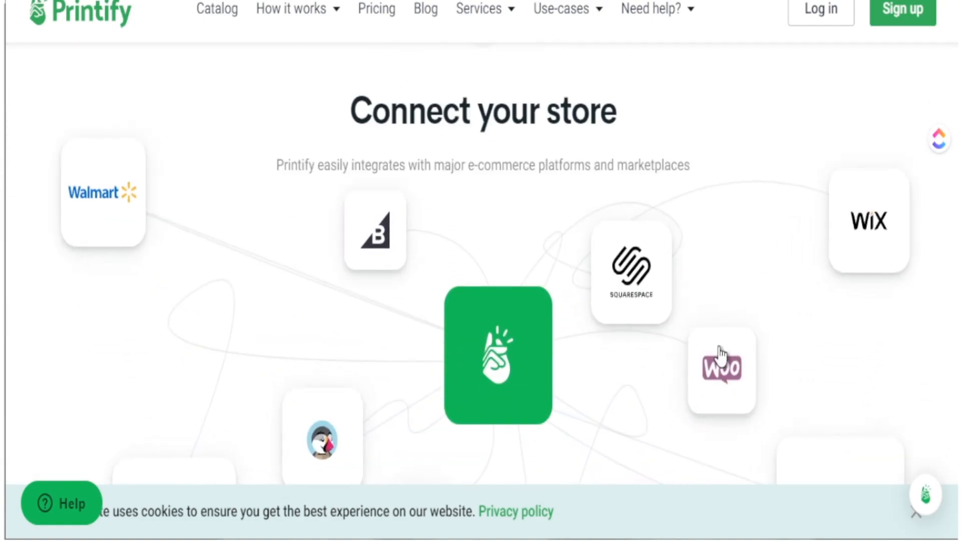
scroll(491, 309, "down", 5)
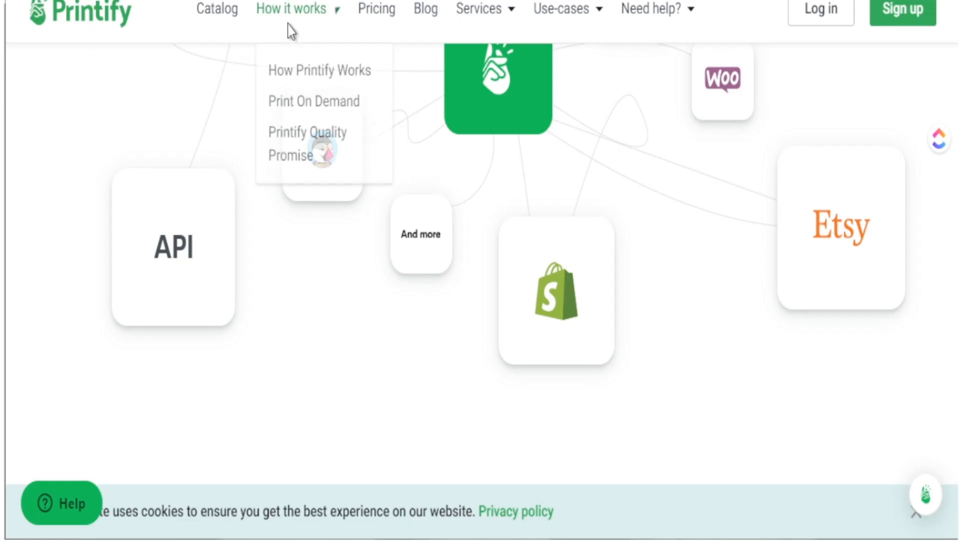
Browse Printify's product catalog by category and collection, and check the Premium plan on the pricing page.
left_click(225, 12)
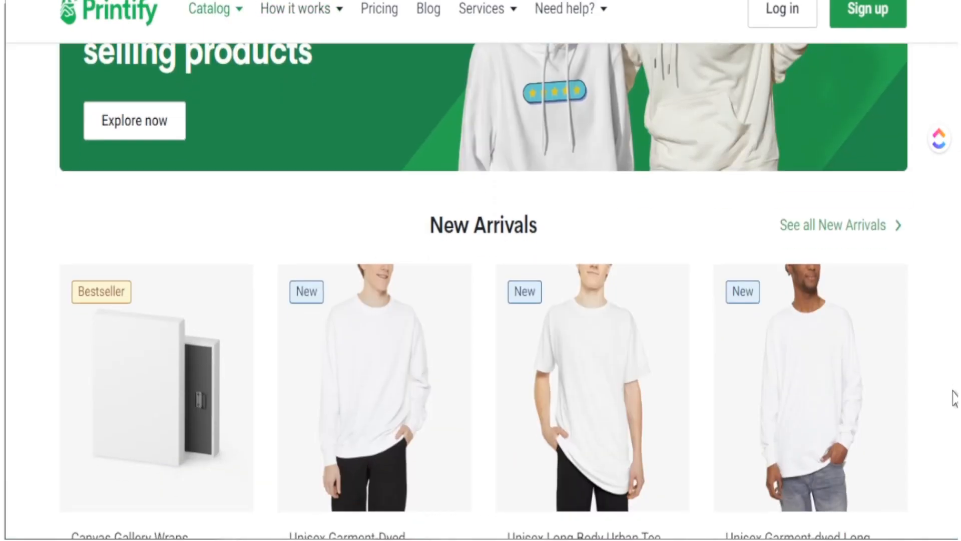
scroll(955, 398, "down", 15)
scroll(955, 398, "down", 4)
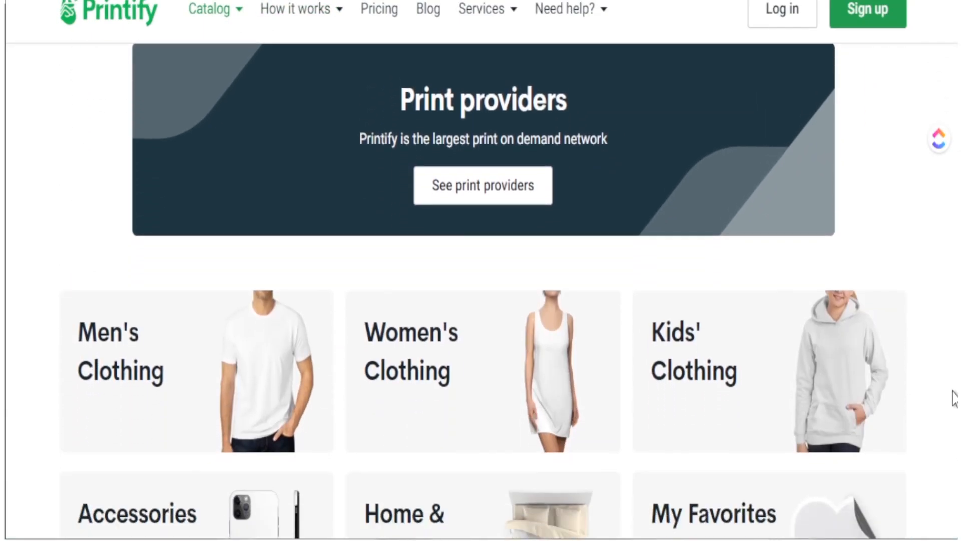
scroll(955, 398, "up", 2)
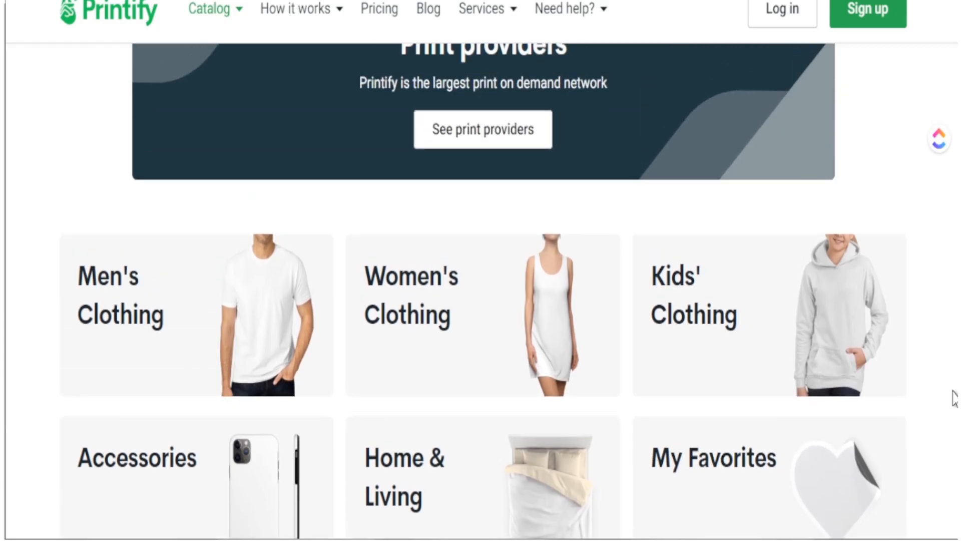
scroll(954, 398, "down", 12)
scroll(954, 398, "down", 12)
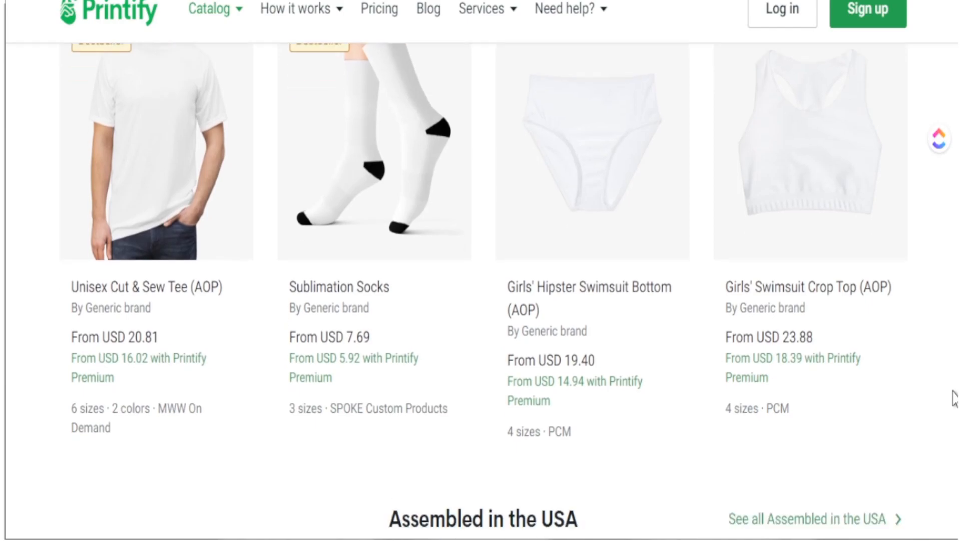
scroll(954, 398, "down", 9)
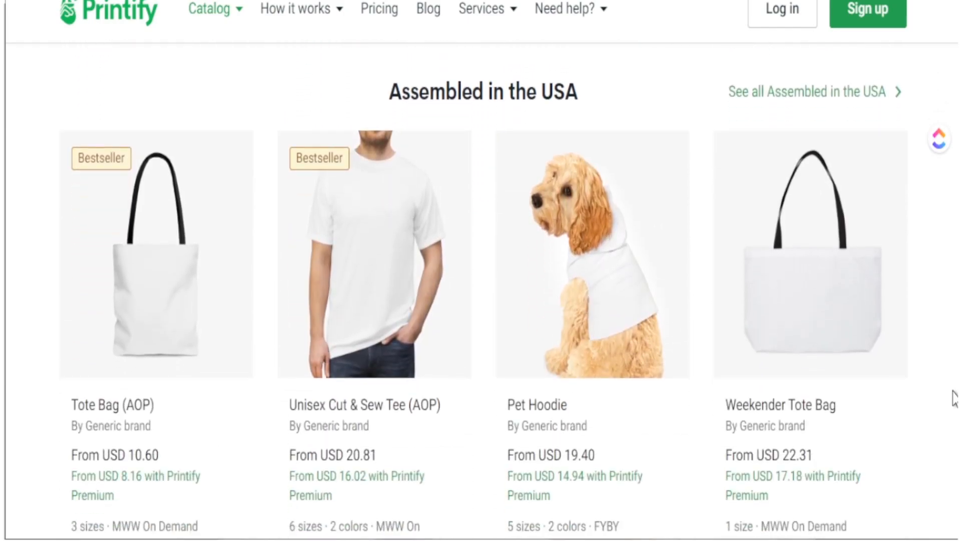
scroll(954, 398, "down", 3)
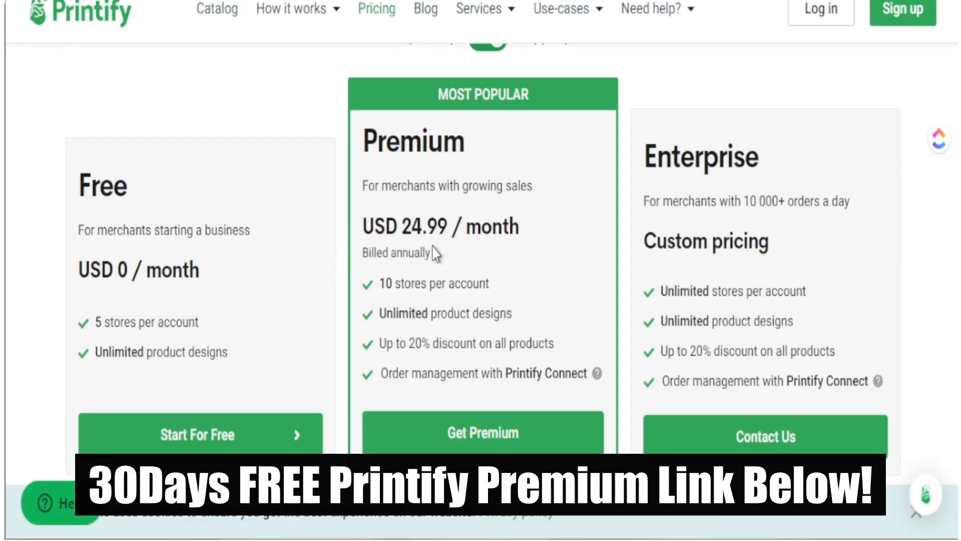
mouse_move(468, 147)
left_mouse_down()
mouse_move(356, 150)
mouse_move(471, 156)
left_mouse_up()
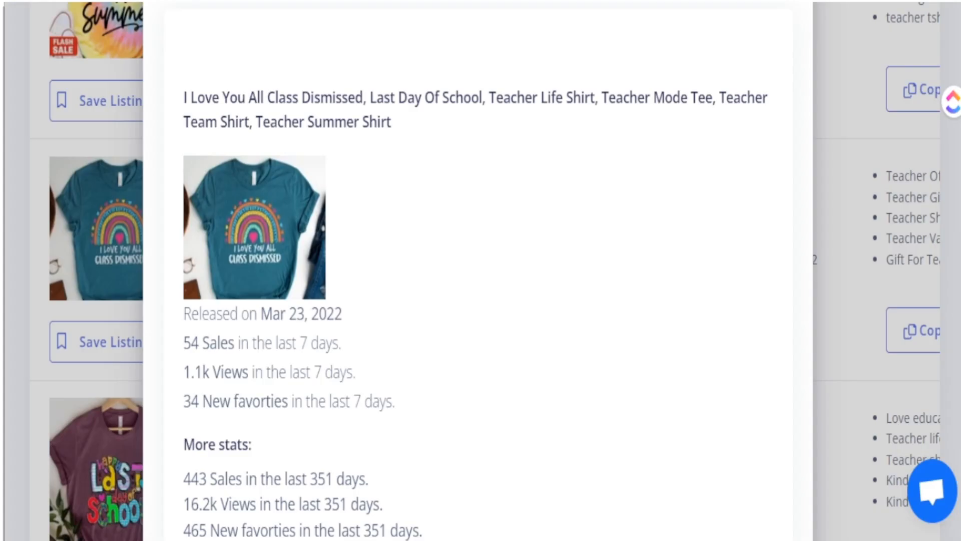
Close the open listing details and examine the competition and sales signal for the keyword "teacher last day shirt".
left_click(28, 188)
scroll(28, 188, "up", 20)
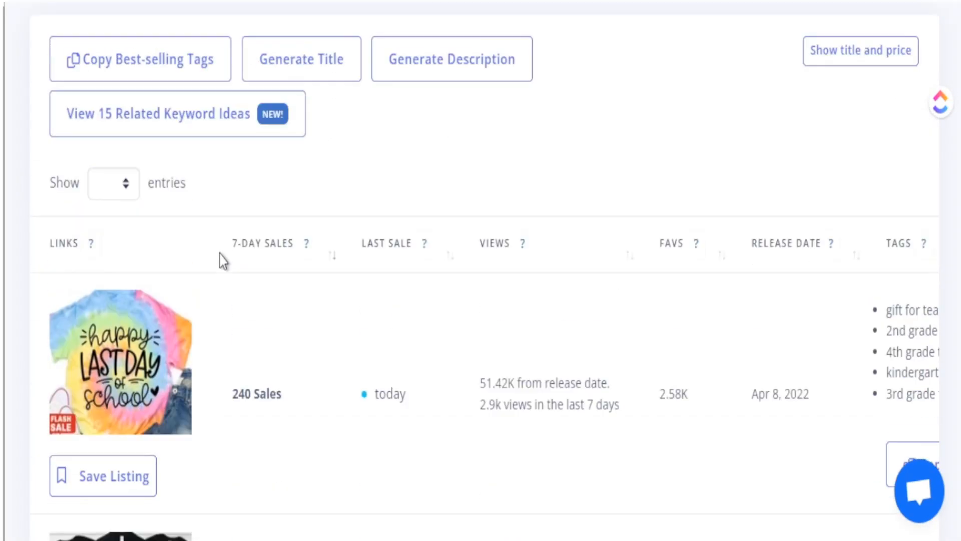
scroll(84, 230, "down", 2)
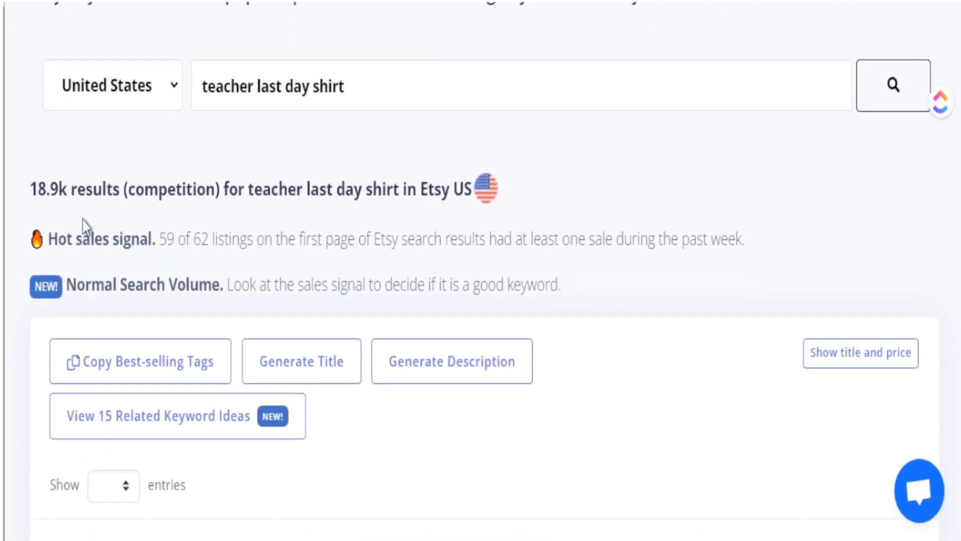
left_click_drag(29, 196, 119, 199)
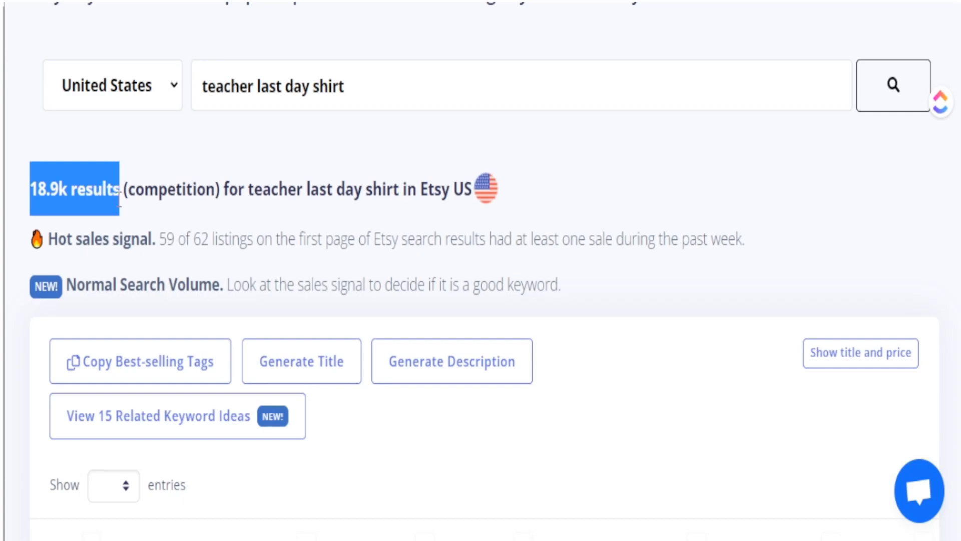
left_click_drag(32, 240, 42, 240)
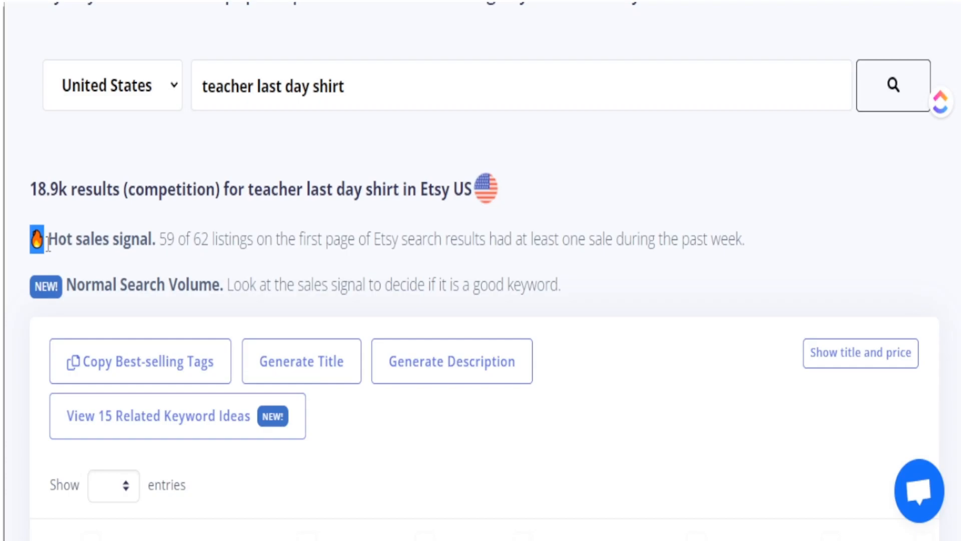
Compare the 7-day sales and designs of the best-selling teacher last day shirt listings.
scroll(41, 270, "down", 10)
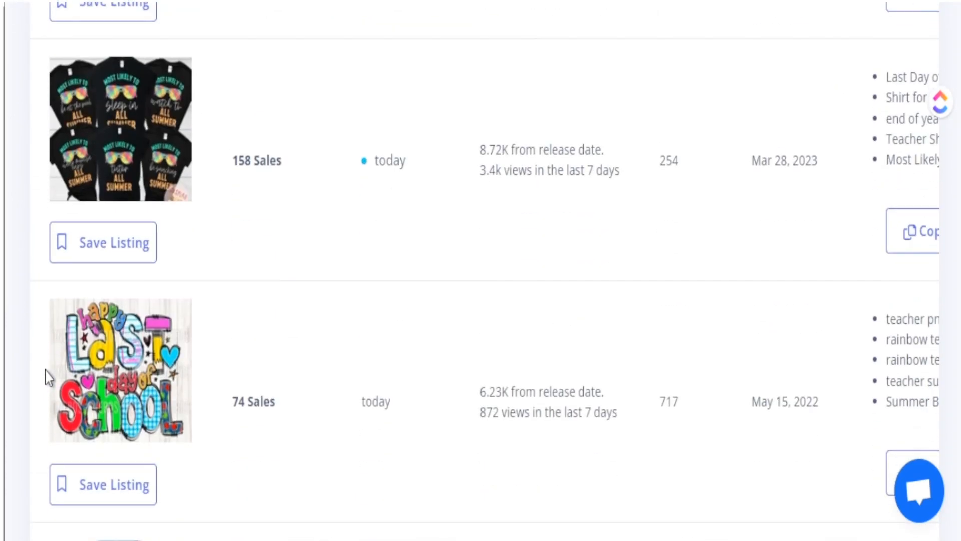
scroll(150, 363, "up", 4)
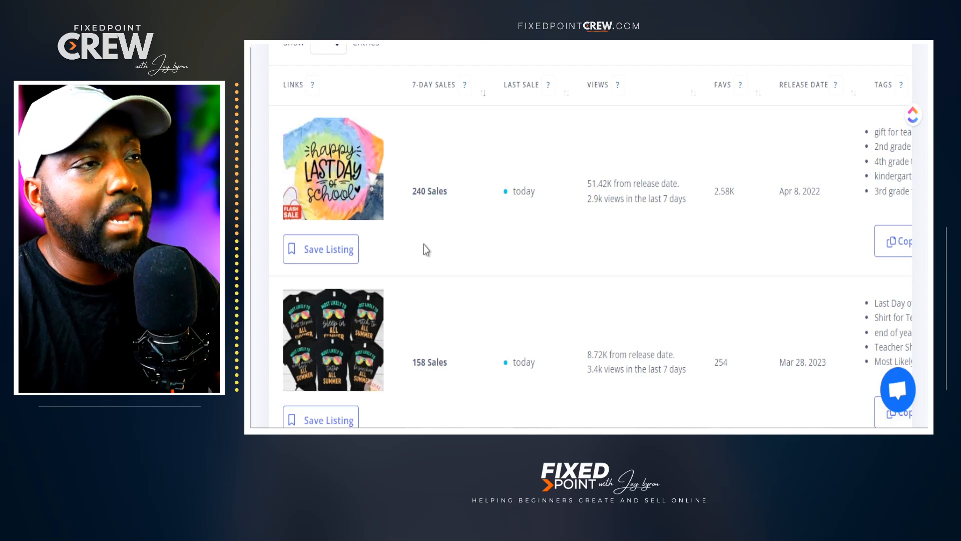
scroll(424, 240, "down", 8)
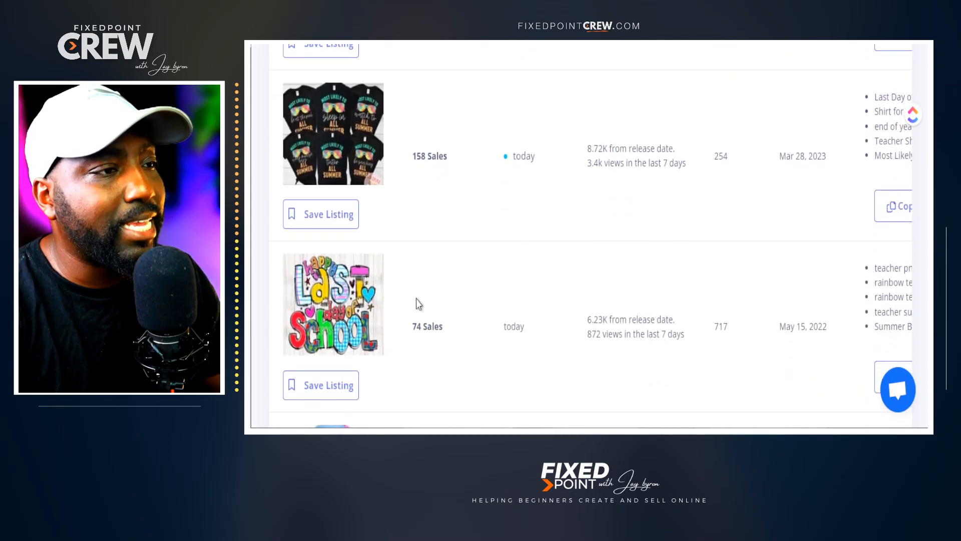
scroll(415, 311, "down", 10)
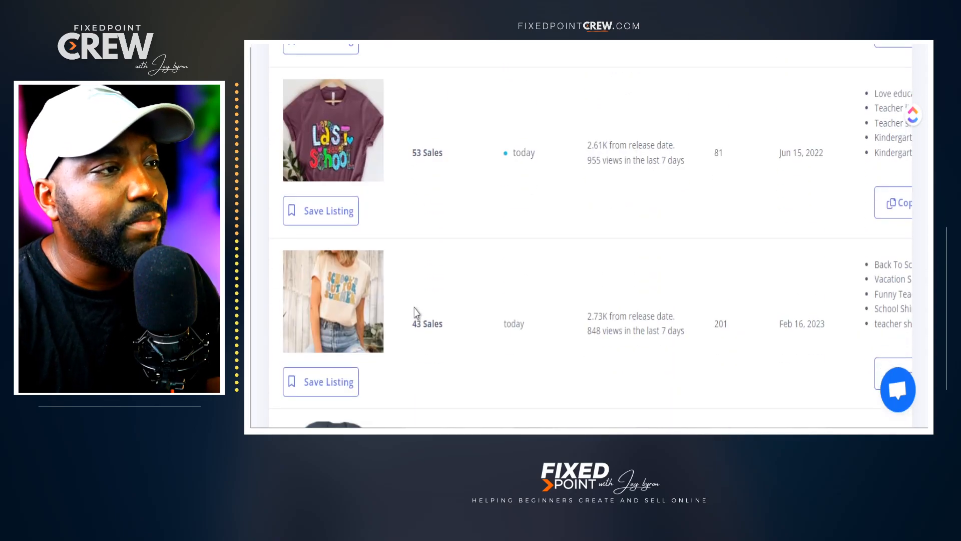
scroll(415, 313, "down", 8)
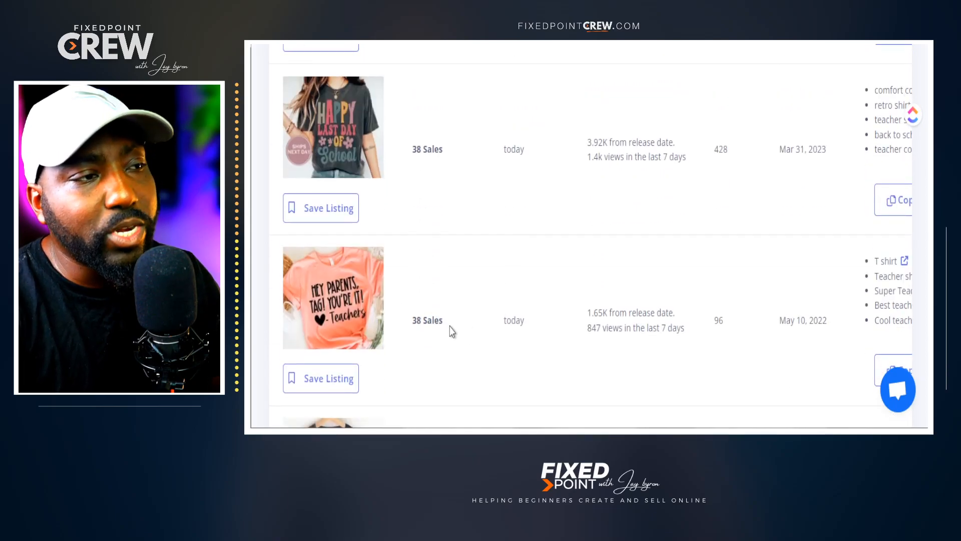
Open the details of the "Hey Parents, Tag! You're It!" shirt listing and examine its sales statistics.
left_click(509, 321)
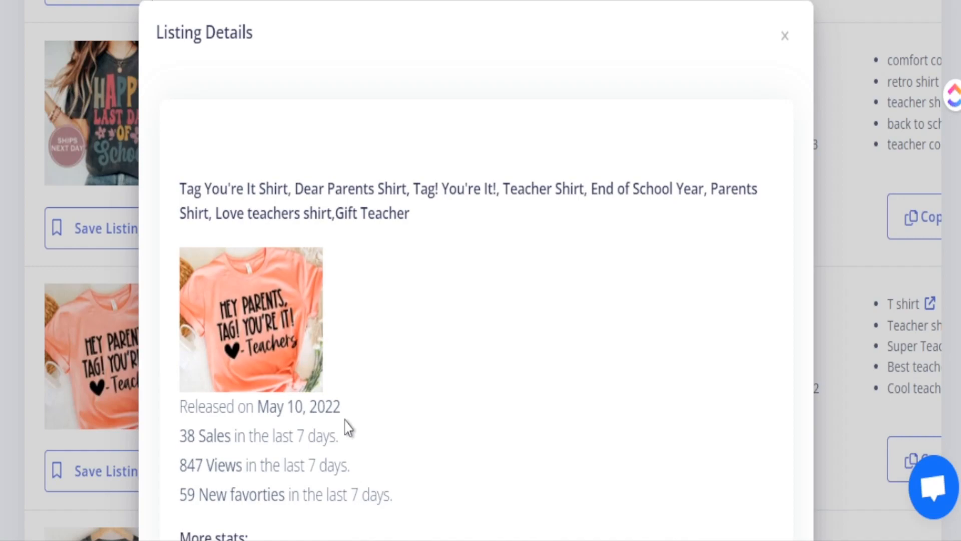
scroll(346, 426, "down", 2)
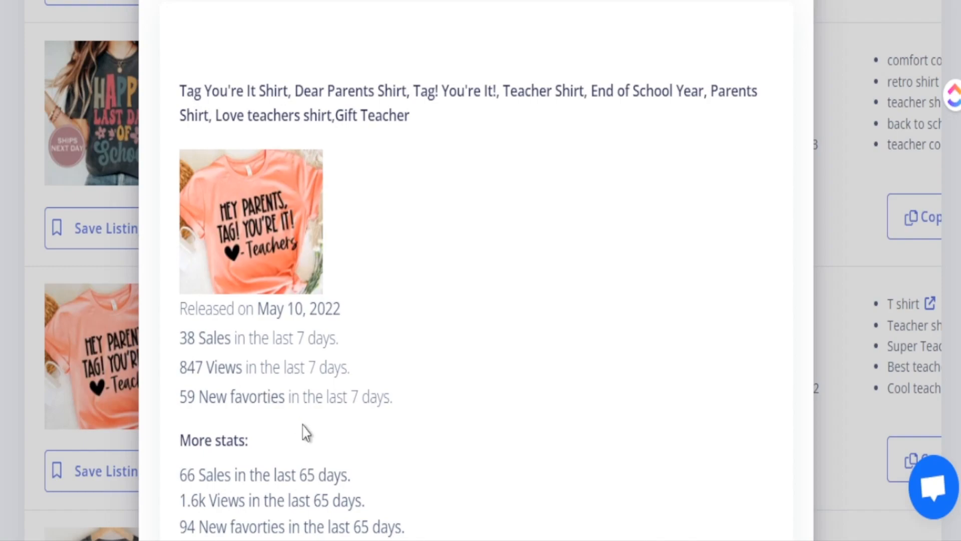
scroll(322, 436, "down", 2)
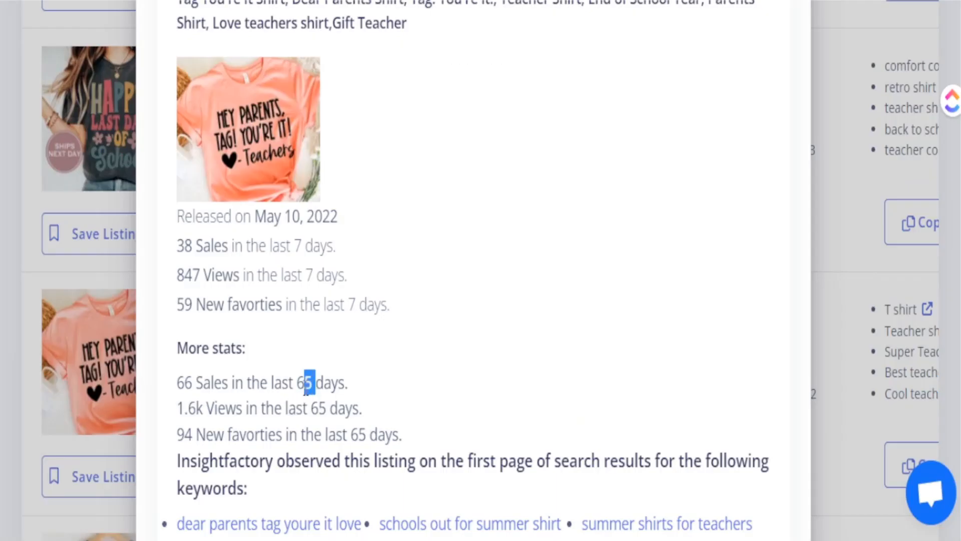
left_click_drag(236, 390, 174, 383)
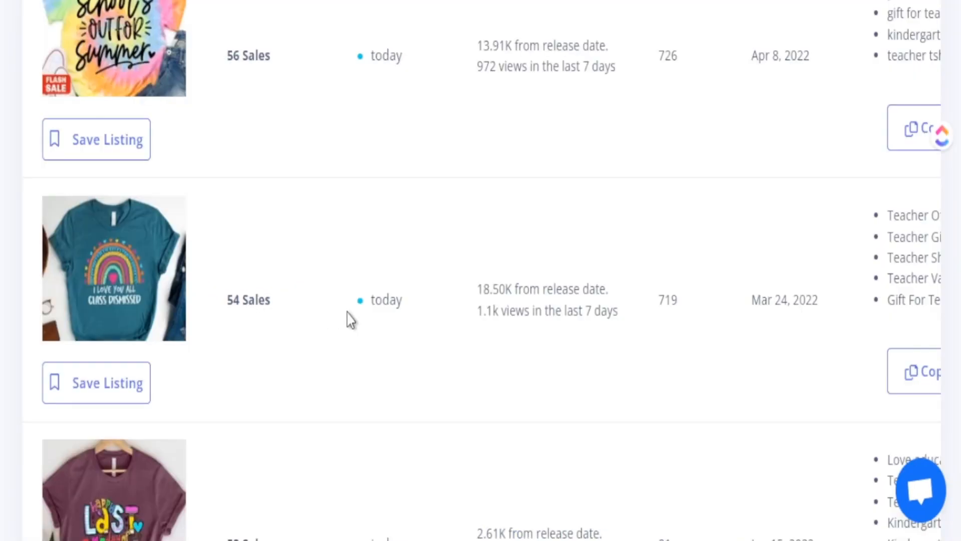
Open the details of the "I Love You All Class Dismissed" rainbow shirt listing and examine its longer-term sales.
left_click(391, 300)
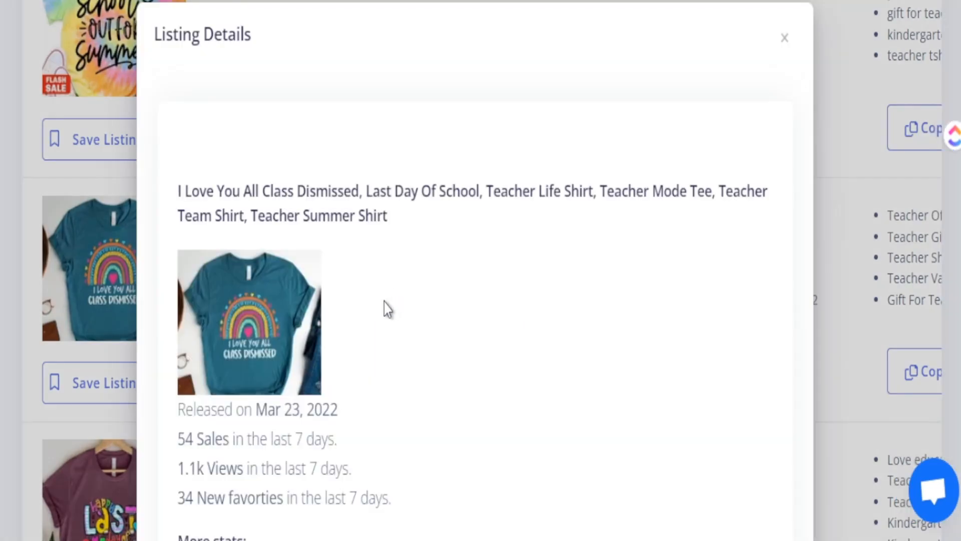
scroll(384, 302, "down", 2)
scroll(383, 302, "down", 2)
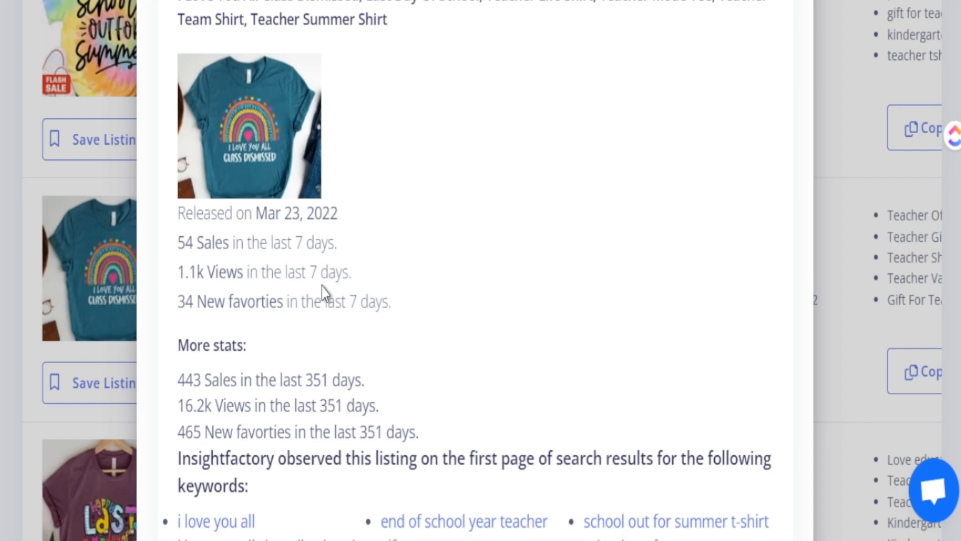
left_click_drag(366, 380, 303, 380)
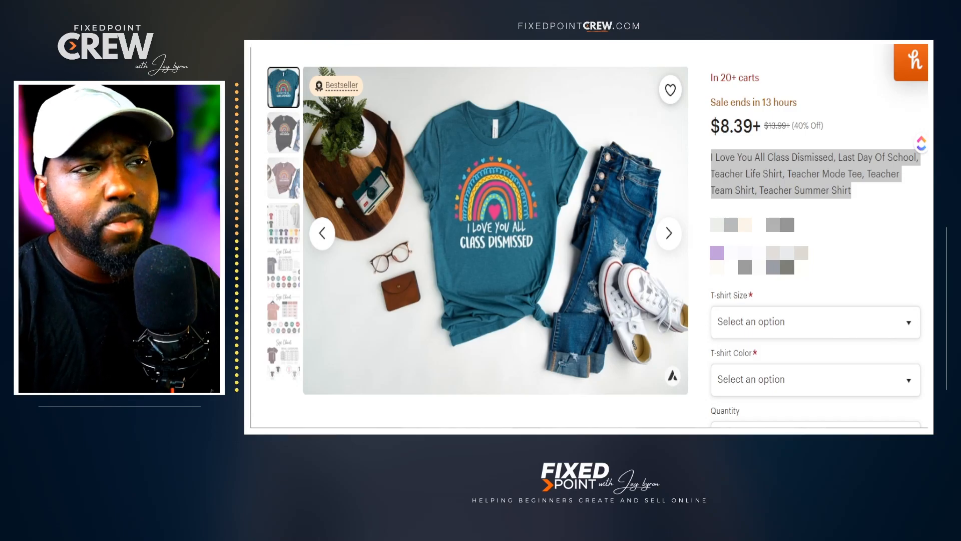
Inspect the Bestseller badge and cart activity on the "I Love You All Class Dismissed" Etsy listing.
mouse_move(336, 85)
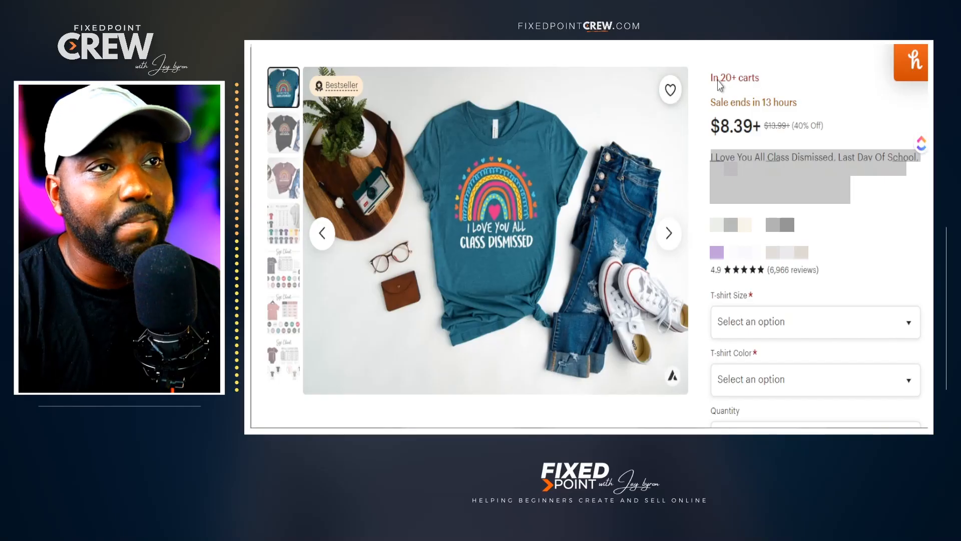
left_click_drag(722, 46, 660, 47)
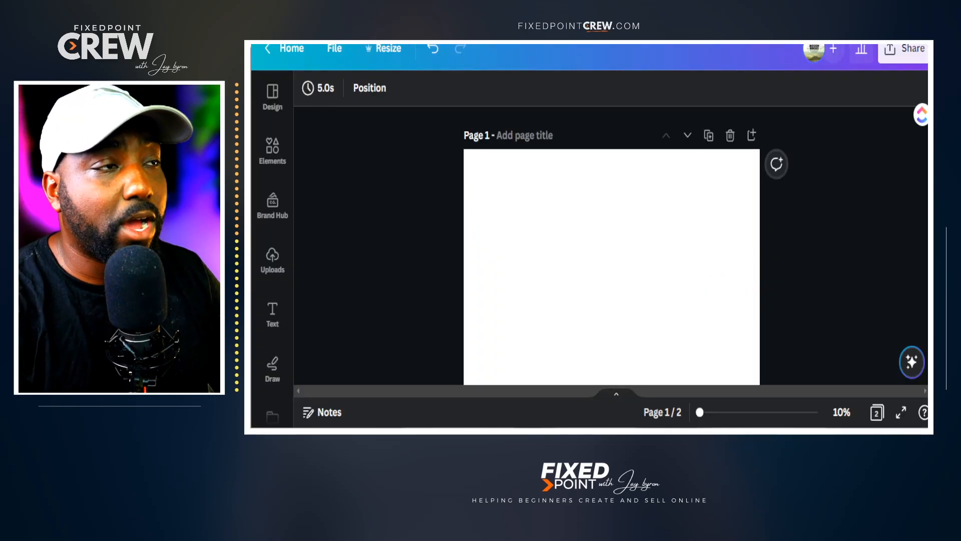
Check the blank design's canvas size and examine the two reference teacher shirt images on page 2.
left_click(335, 48)
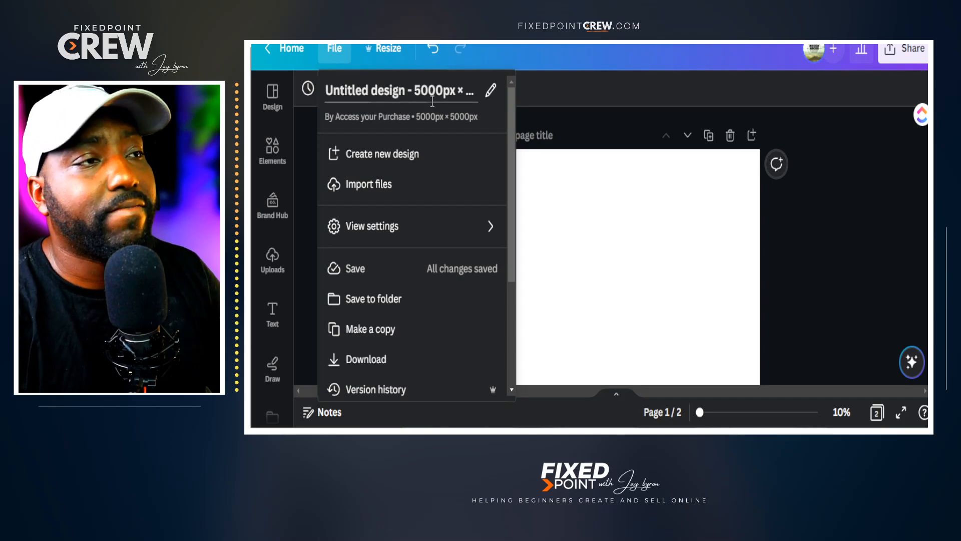
left_click(534, 178)
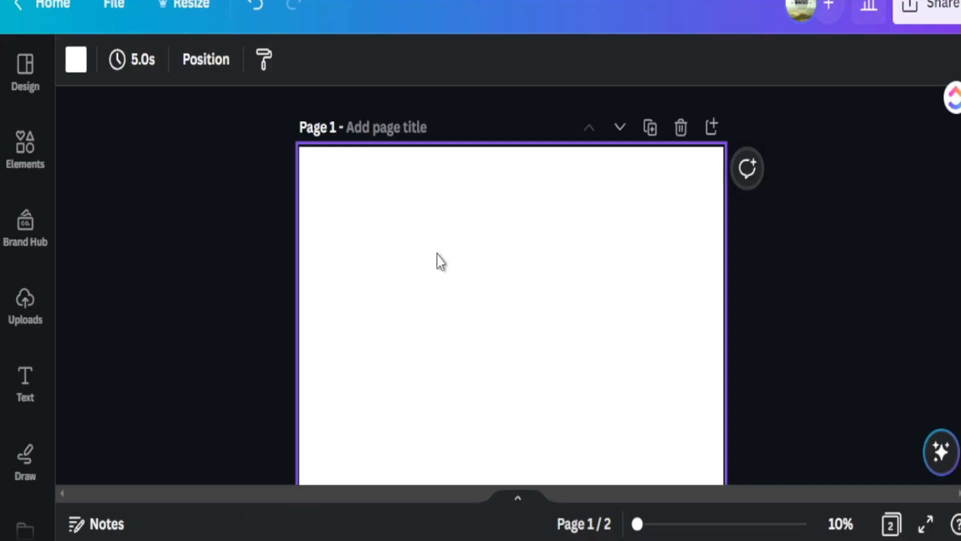
scroll(439, 260, "down", 2)
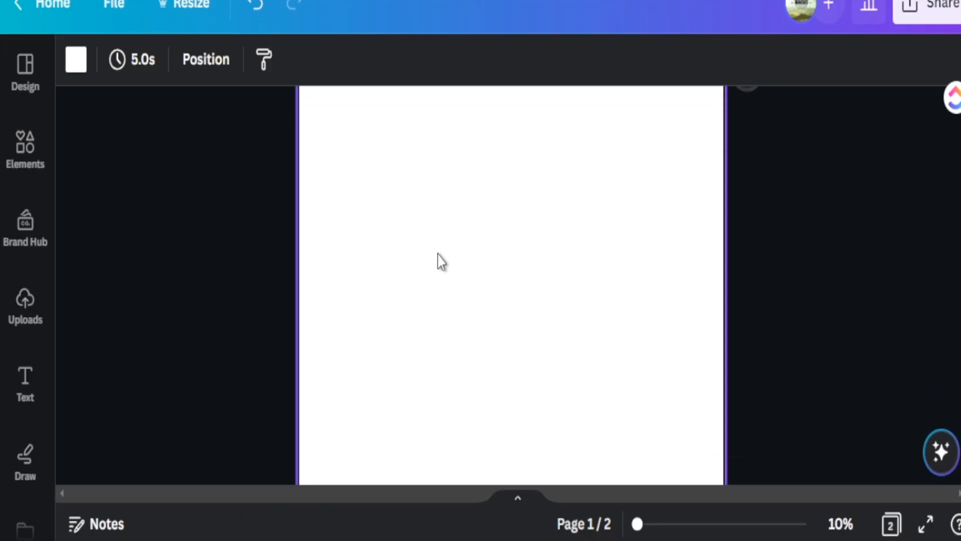
scroll(439, 262, "down", 3)
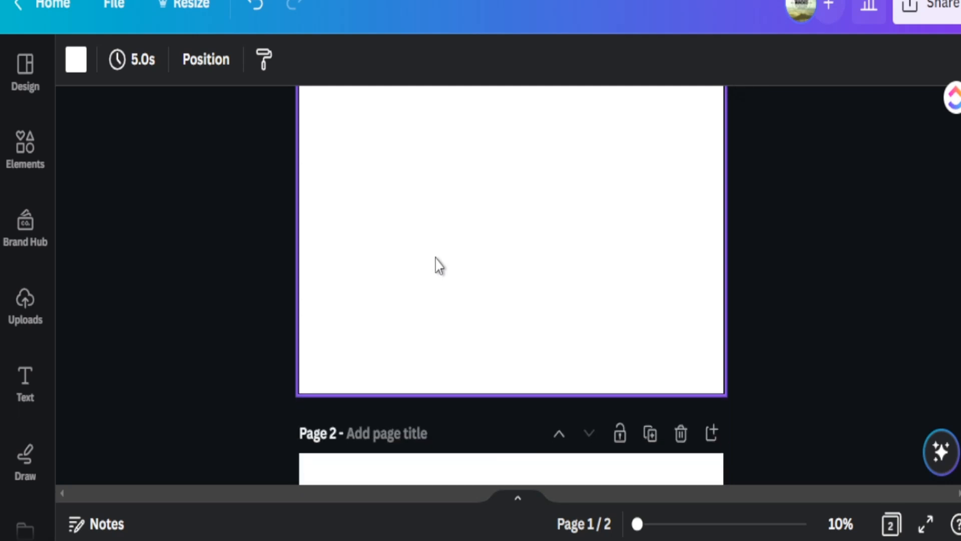
scroll(439, 266, "down", 6)
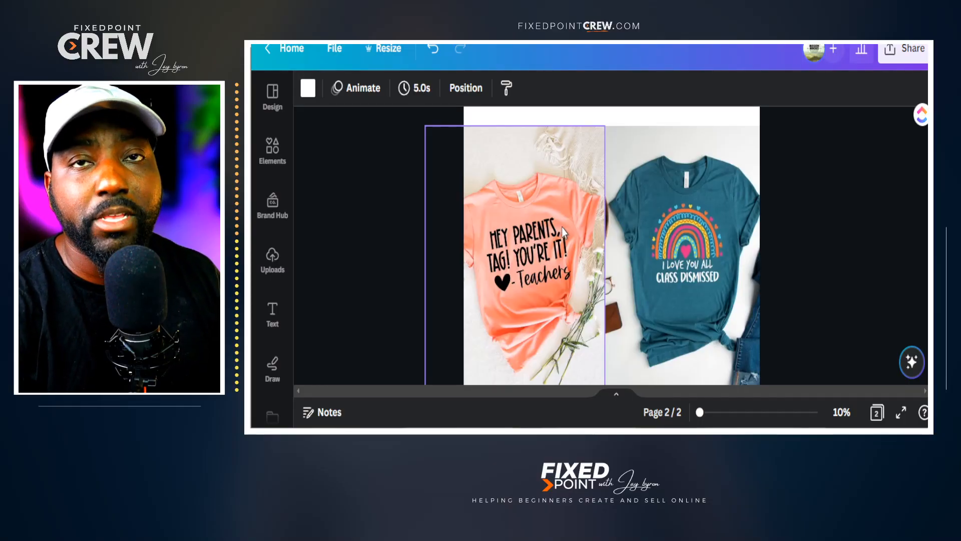
scroll(546, 160, "up", 5)
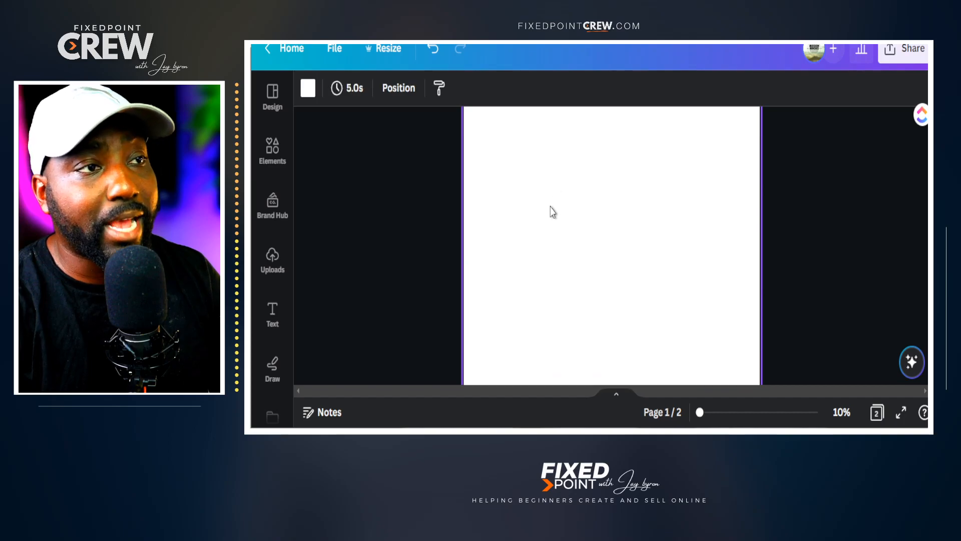
scroll(581, 245, "down", 3)
scroll(569, 272, "down", 3)
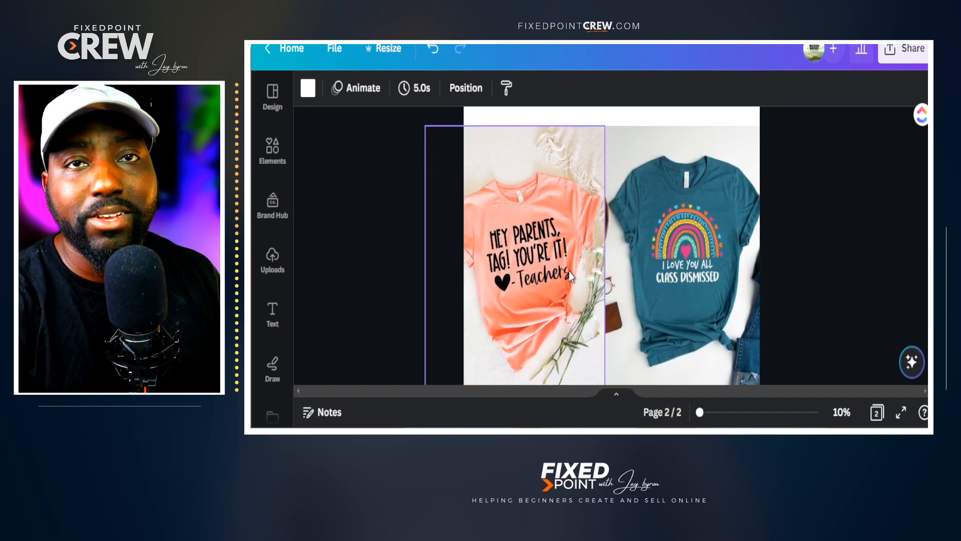
scroll(569, 271, "up", 5)
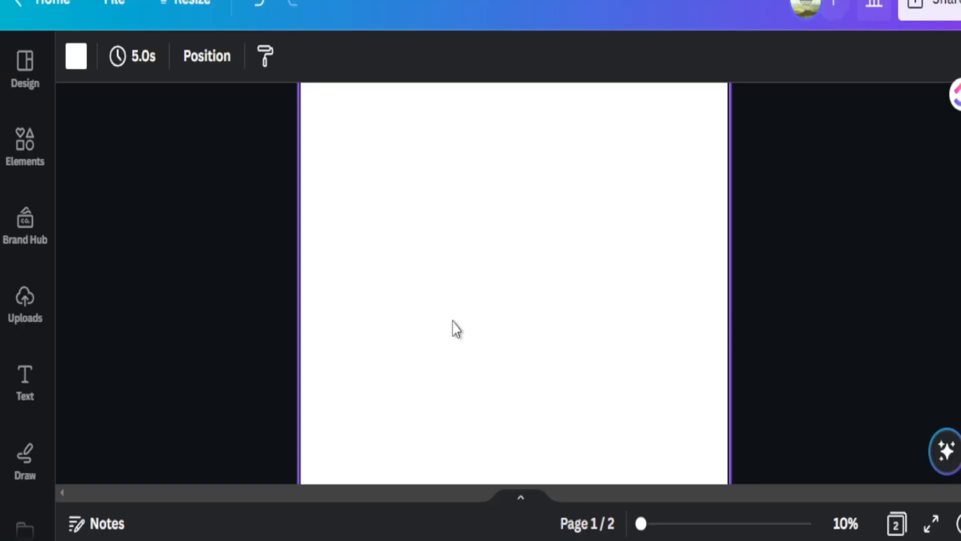
scroll(603, 272, "down", 5)
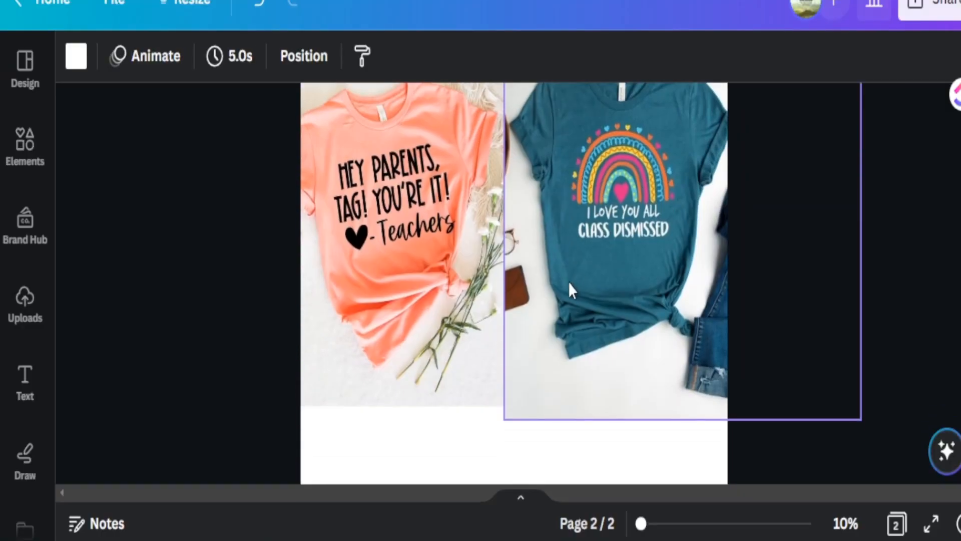
Compare the pencil rainbow graphic with the reference rainbow shirt and move the graphic slightly higher on page 1.
scroll(530, 280, "up", 2)
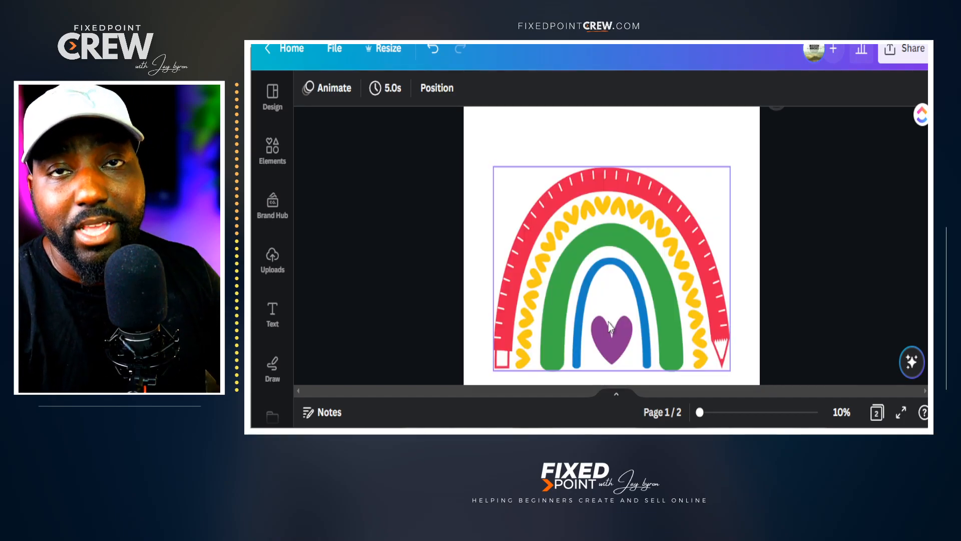
scroll(631, 315, "down", 5)
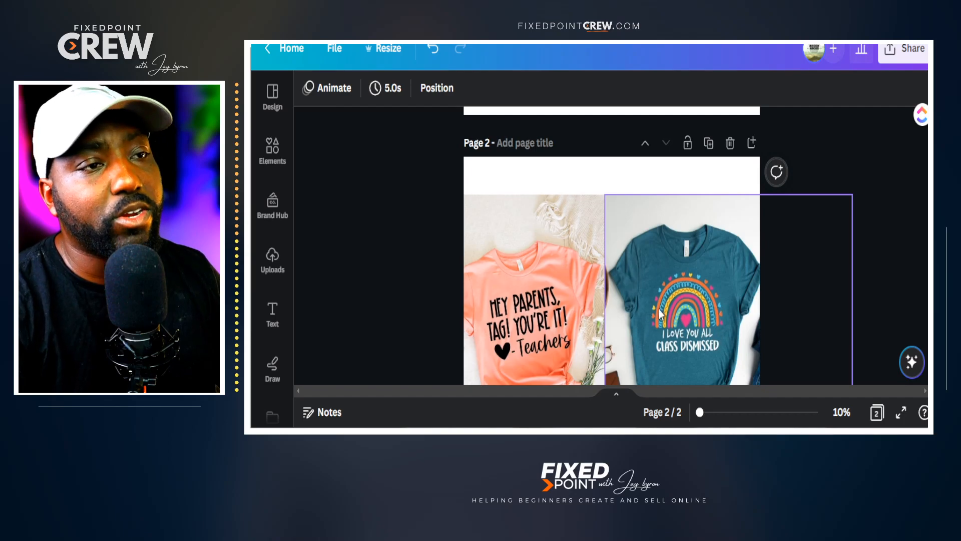
scroll(700, 321, "up", 5)
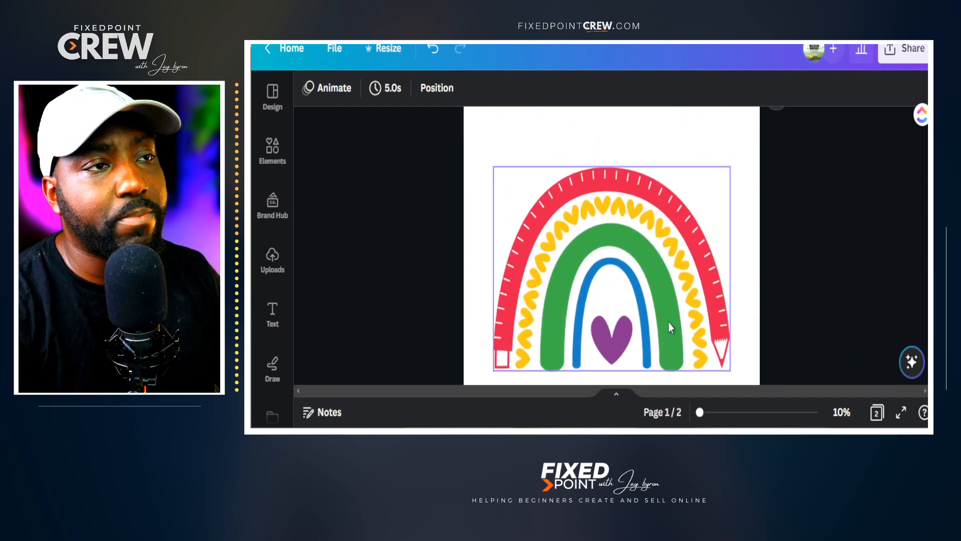
left_click(644, 301)
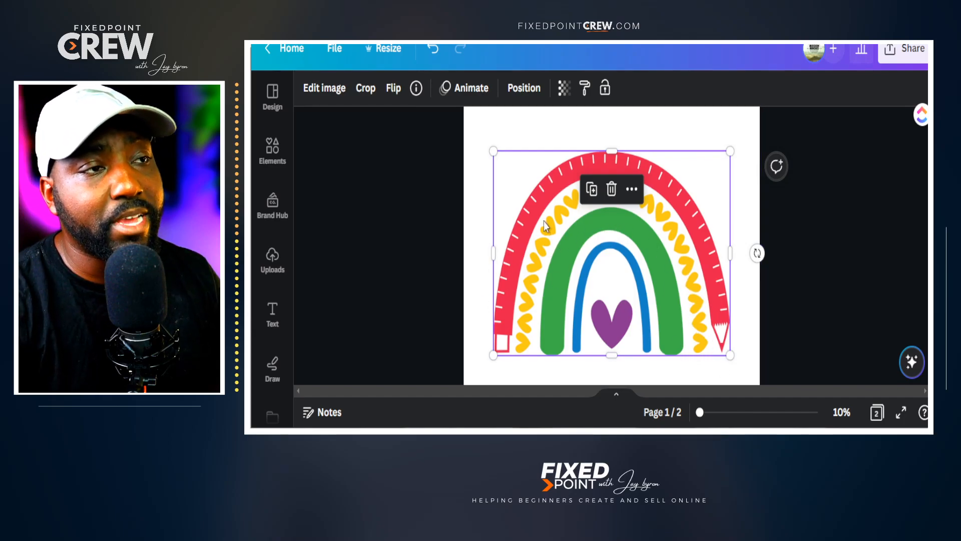
left_click_drag(648, 255, 650, 248)
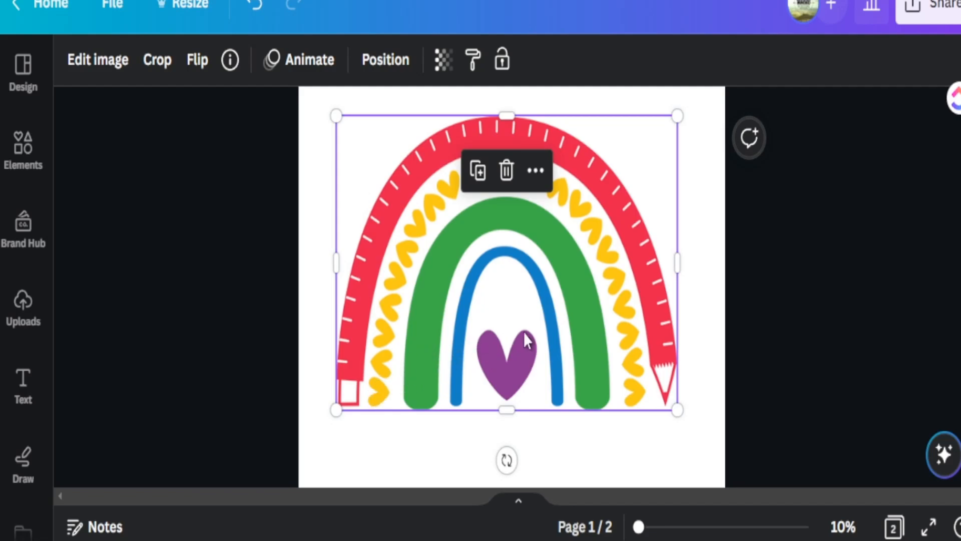
scroll(528, 382, "down", 5)
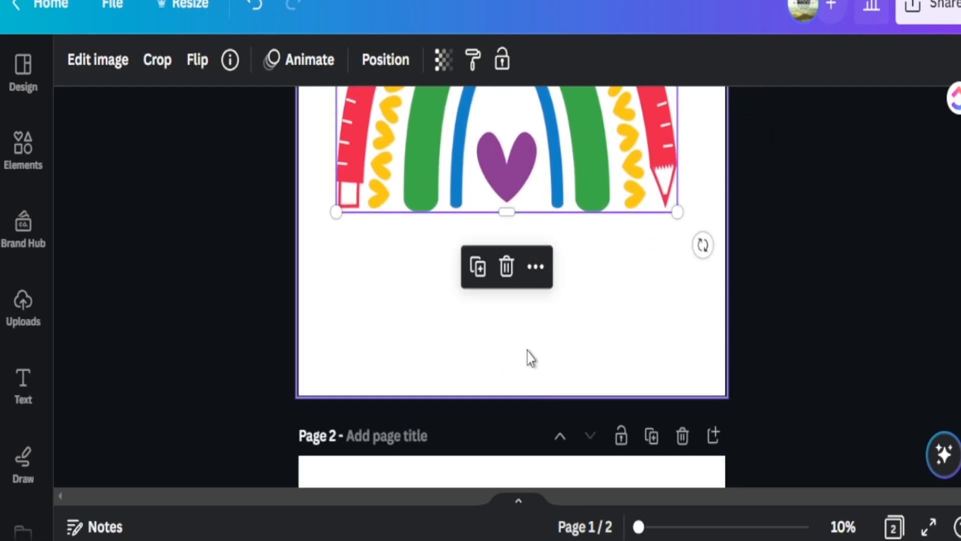
scroll(538, 356, "up", 4)
scroll(600, 358, "up", 1)
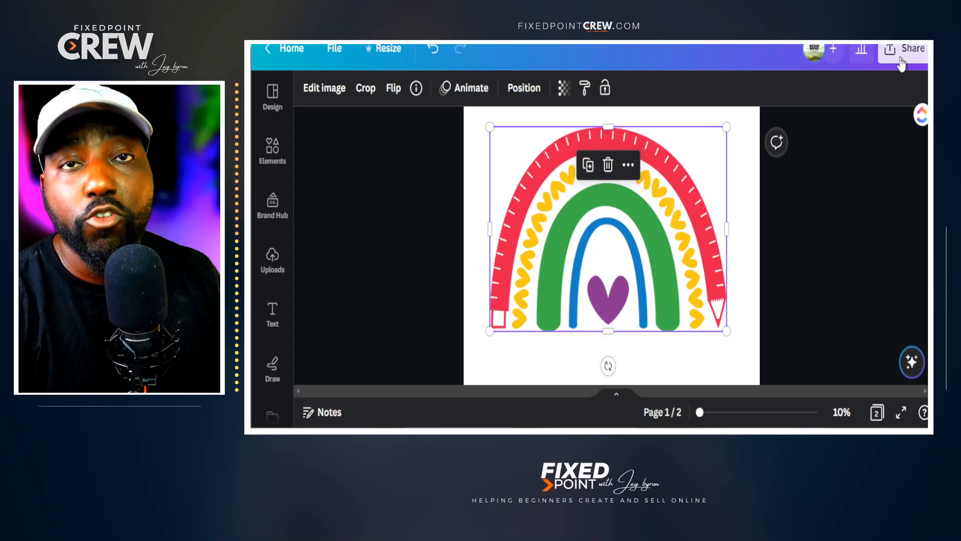
Set up a PNG download of page 1 with a transparent background.
left_click(924, 6)
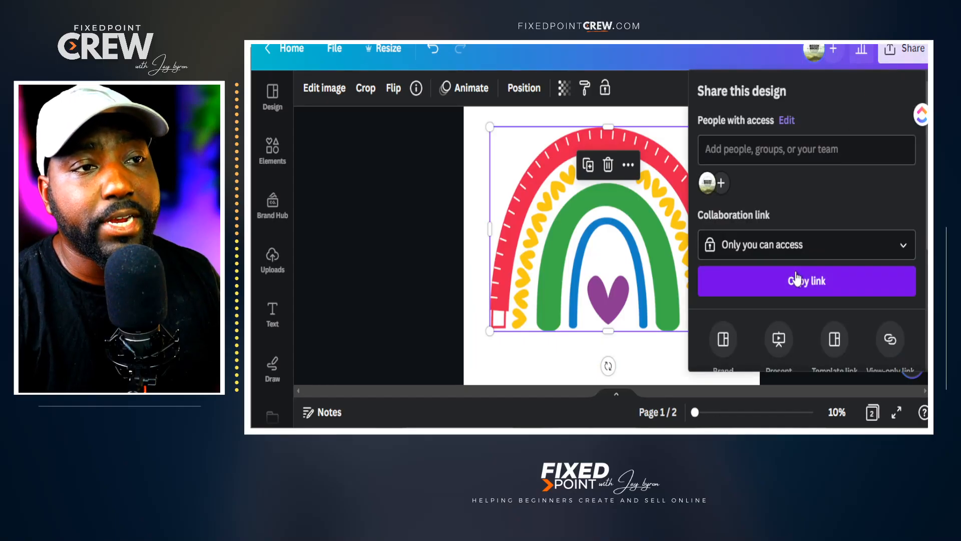
scroll(774, 362, "down", 3)
left_click(784, 300)
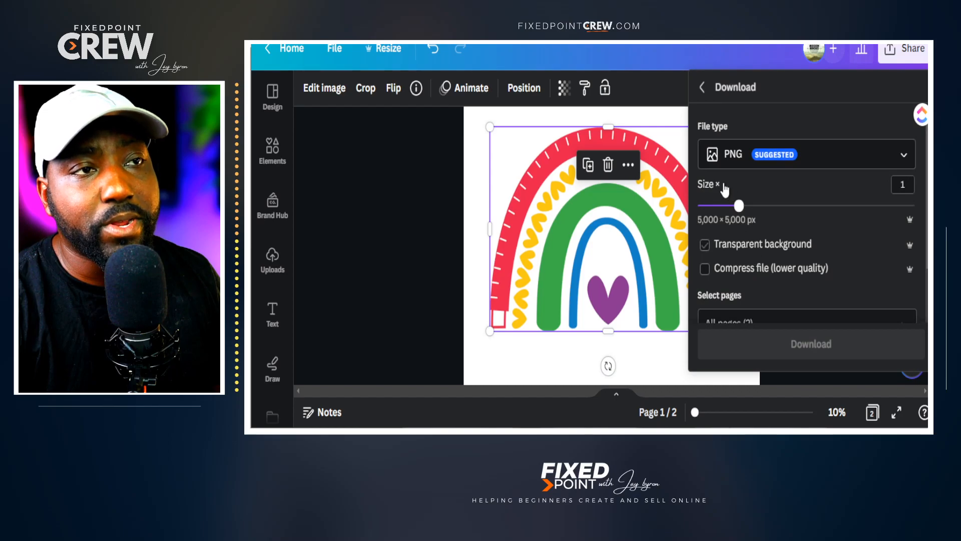
left_click(705, 245)
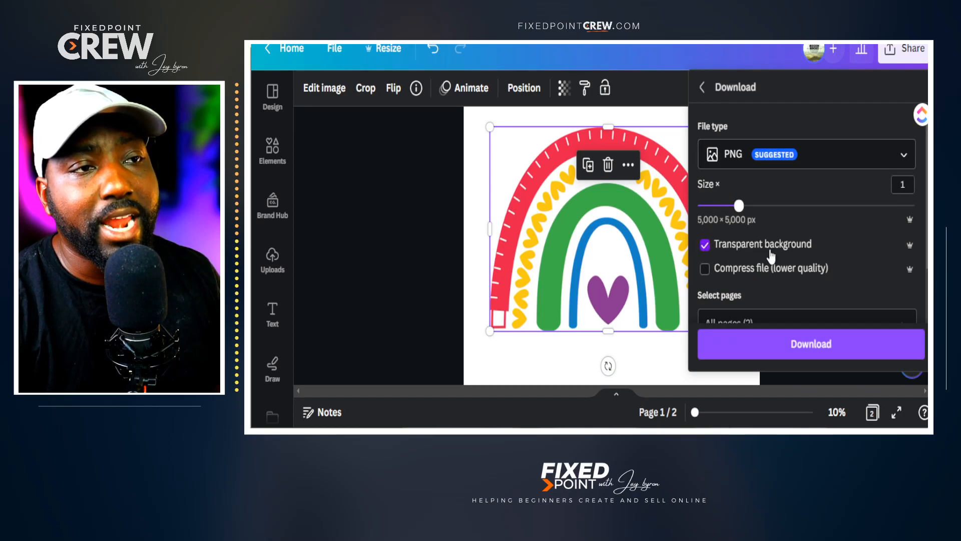
scroll(804, 253, "down", 2)
left_click(903, 265)
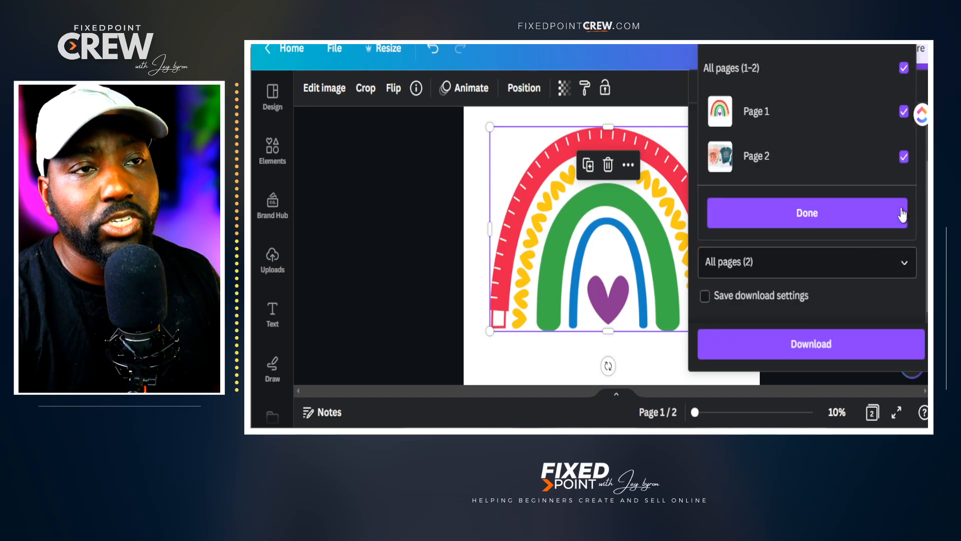
left_click(904, 111)
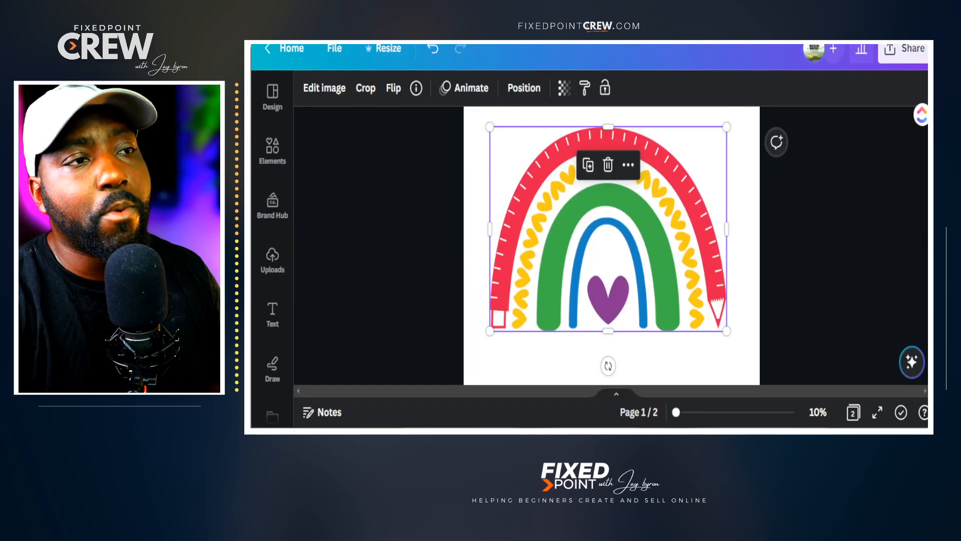
scroll(749, 293, "down", 5)
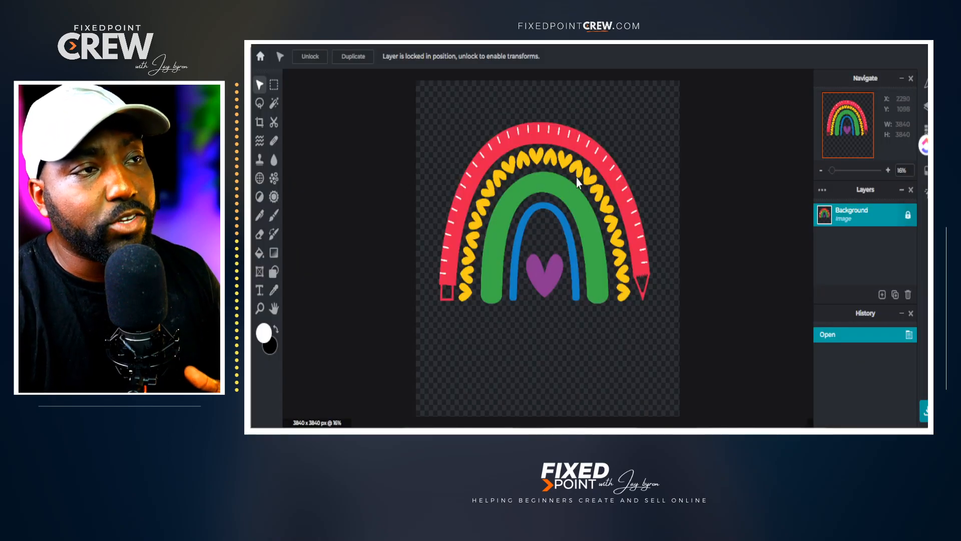
In the Pixlr editor, fill the lowest heart at the left end of the yellow heart arch with blue #118BD5.
left_click(258, 254)
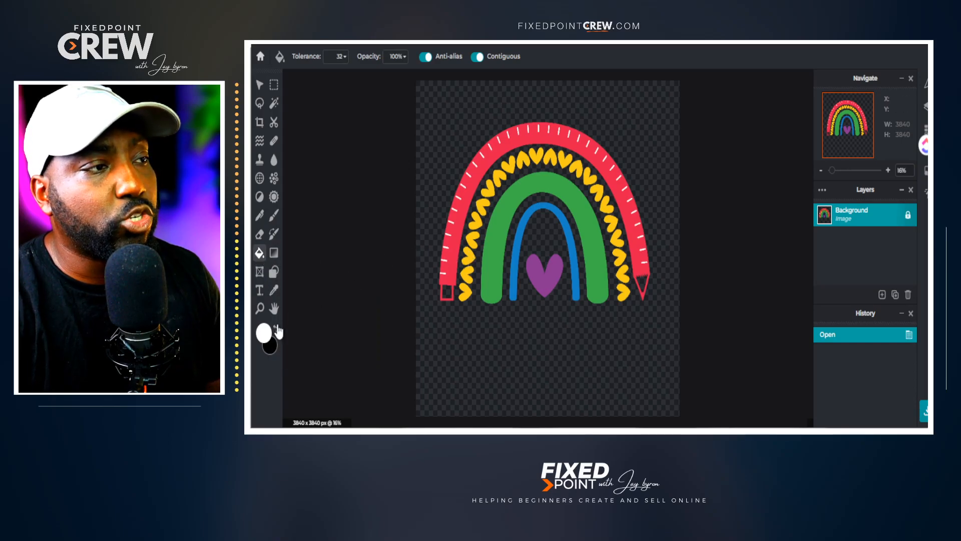
left_click(264, 334)
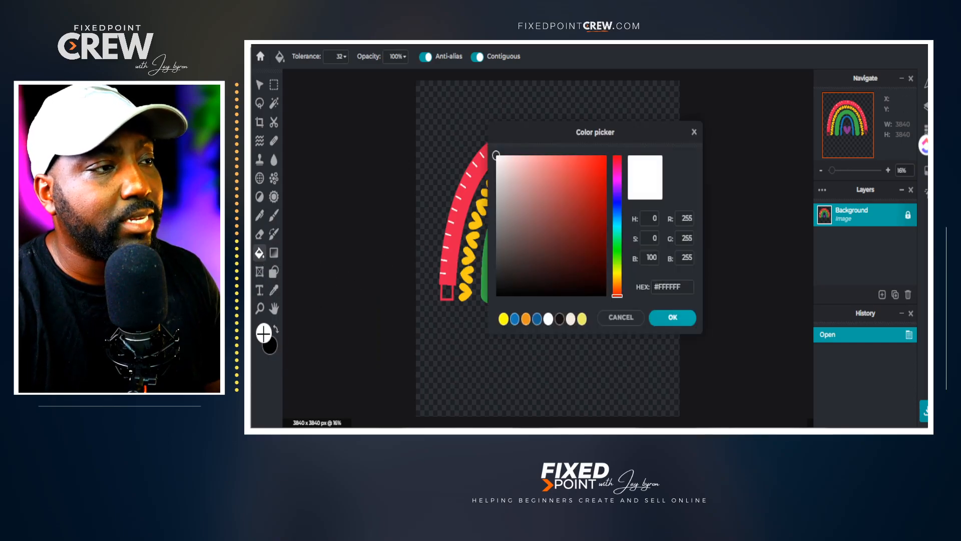
left_click(515, 320)
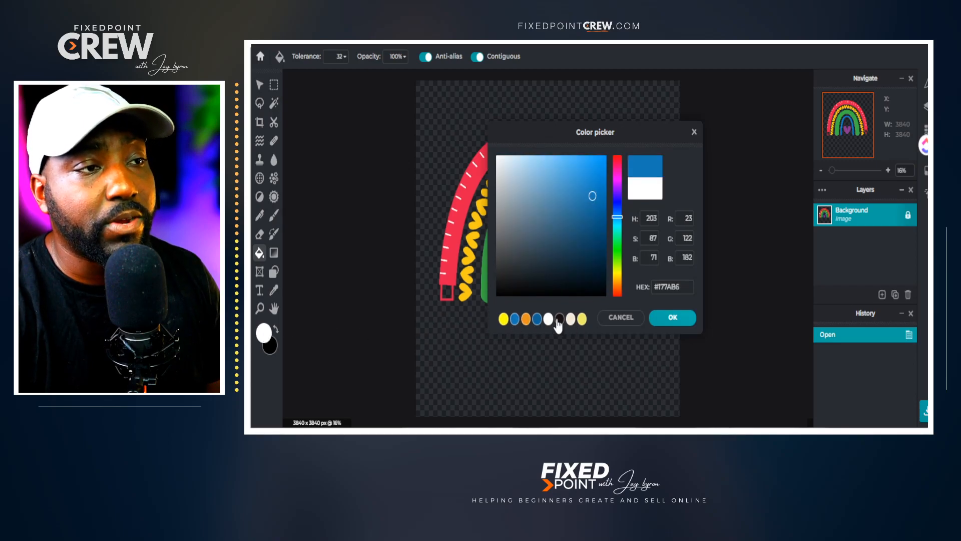
mouse_move(590, 193)
left_mouse_down()
mouse_move(602, 162)
mouse_move(597, 179)
left_mouse_up()
left_click(673, 317)
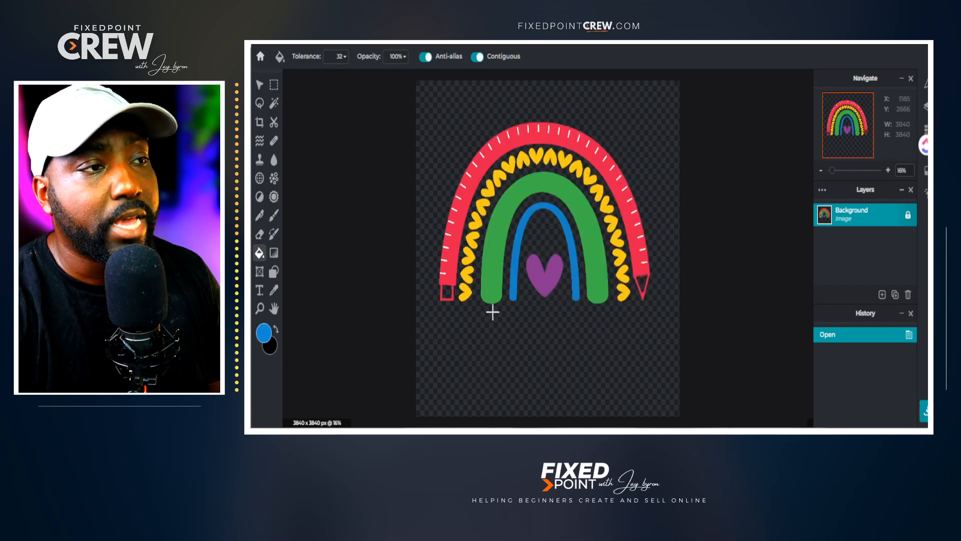
scroll(465, 293, "up", 3)
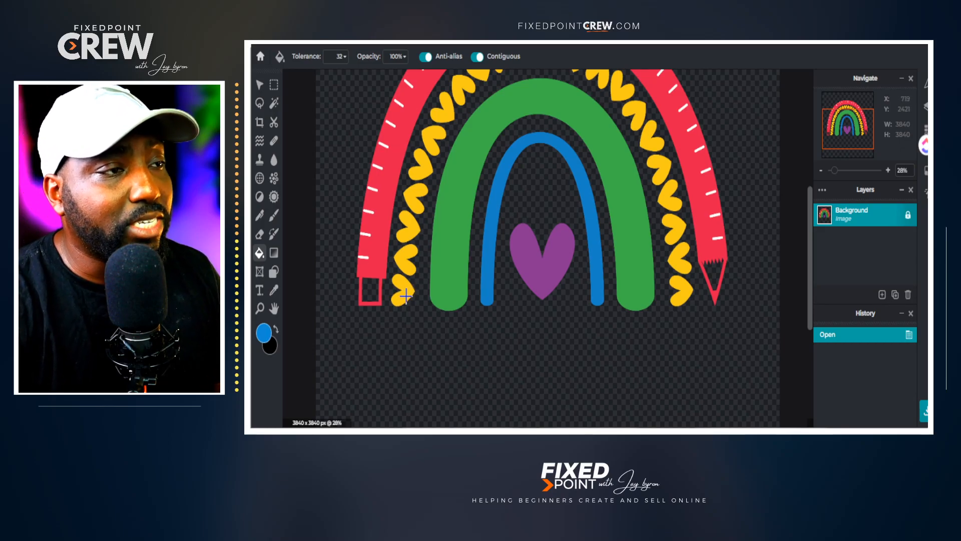
left_click(414, 292)
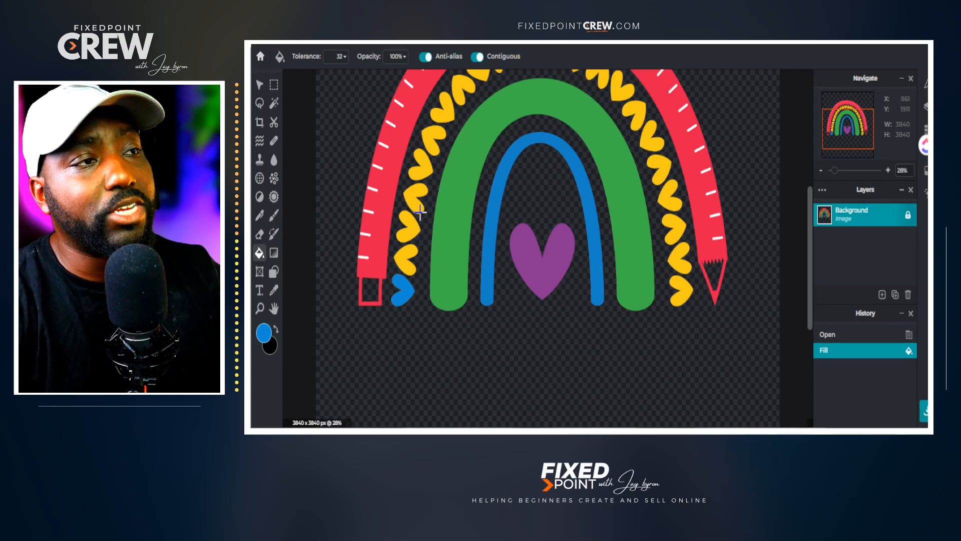
scroll(660, 257, "down", 1)
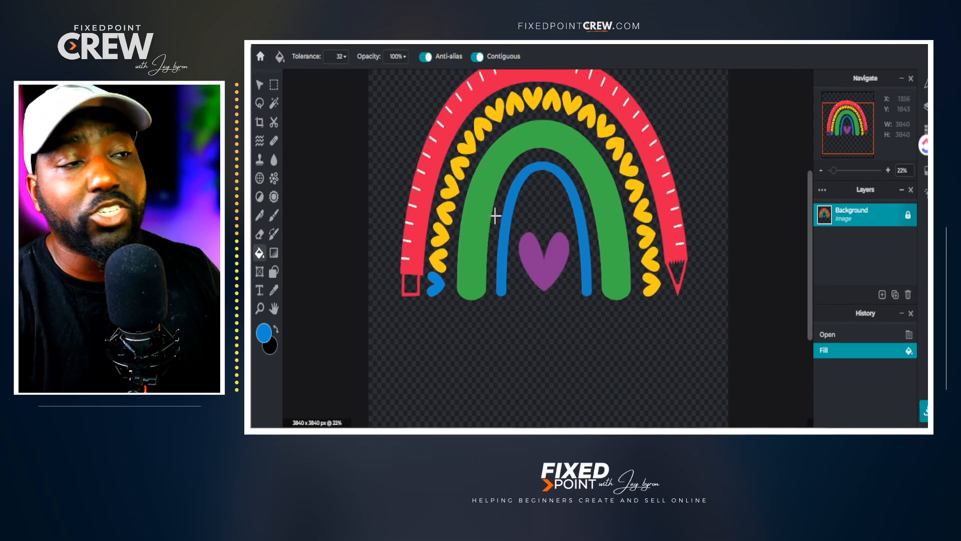
Set the main fill color to bright yellow #FFFF00.
left_click(264, 332)
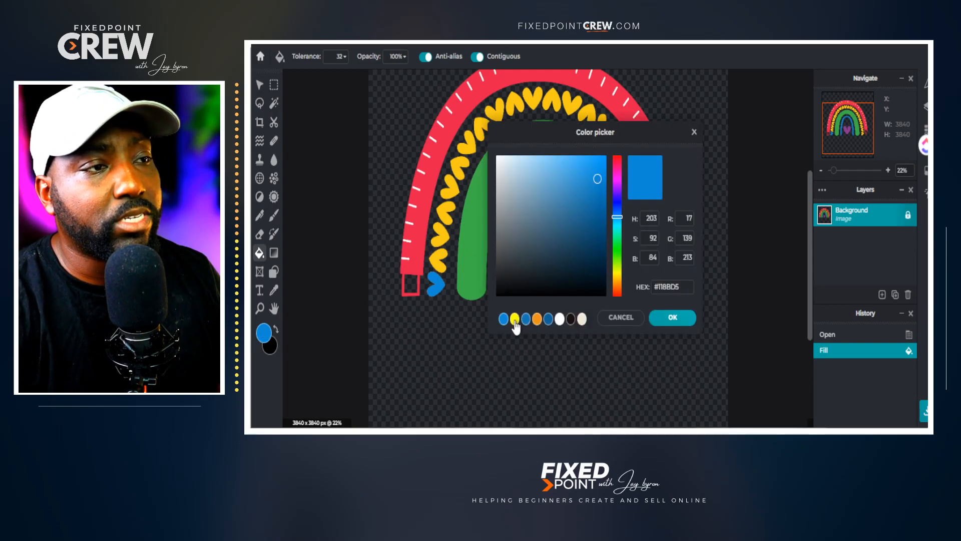
left_click(514, 319)
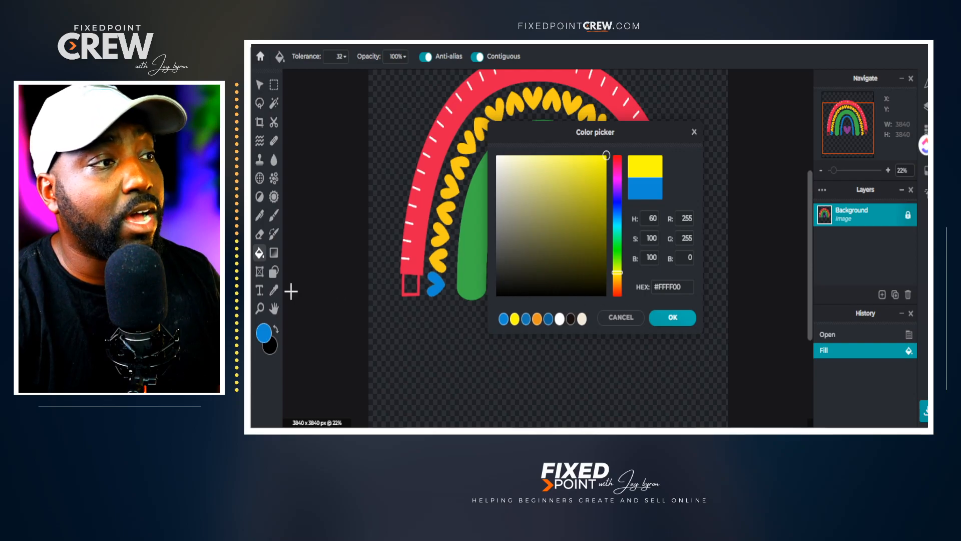
left_click(665, 318)
Sample the golden yellow of the heart arch and fill the red outer pencil-ruler arch with it.
left_click(275, 291)
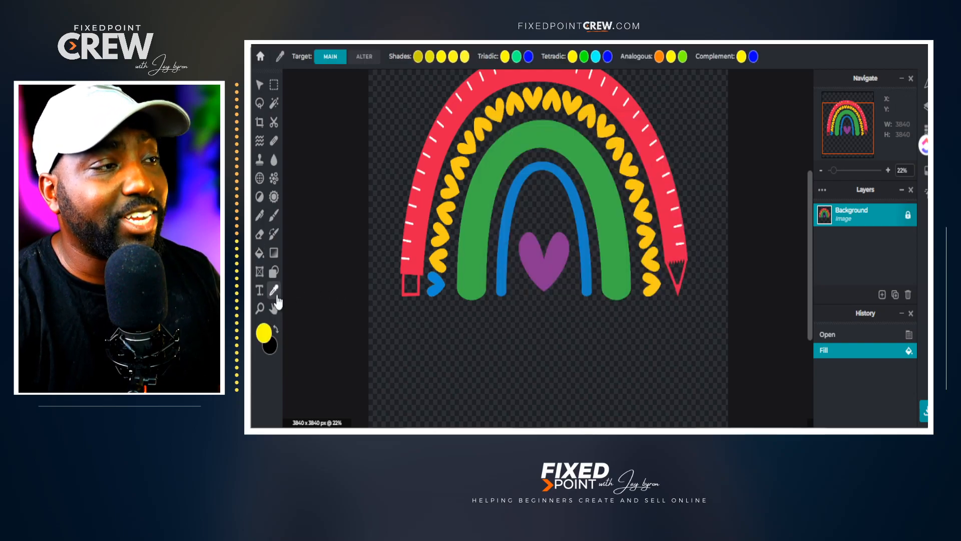
left_click(438, 263)
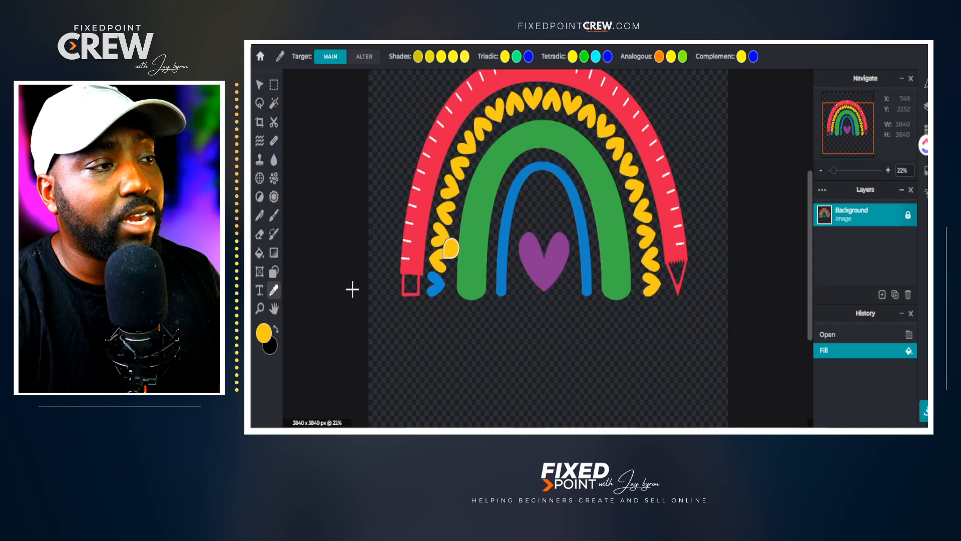
left_click(259, 253)
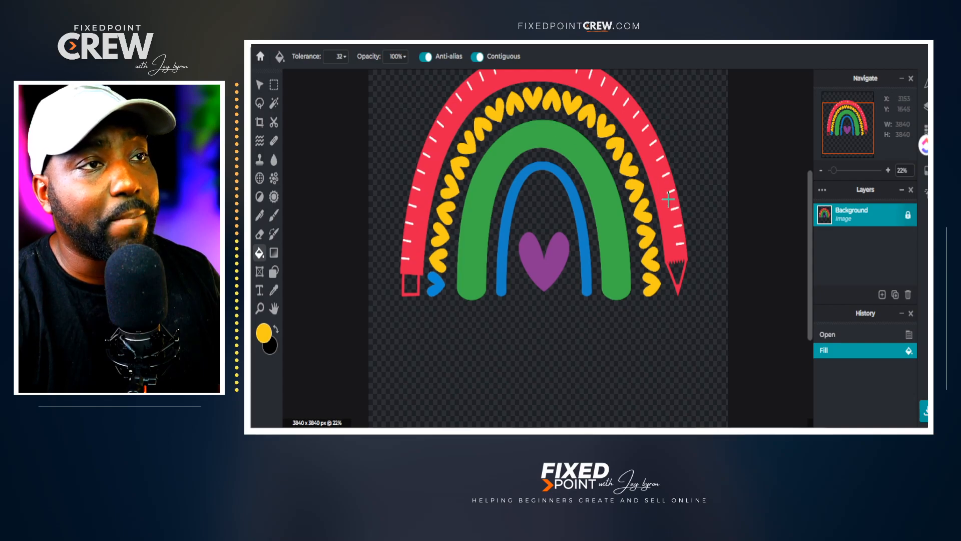
left_click(419, 235)
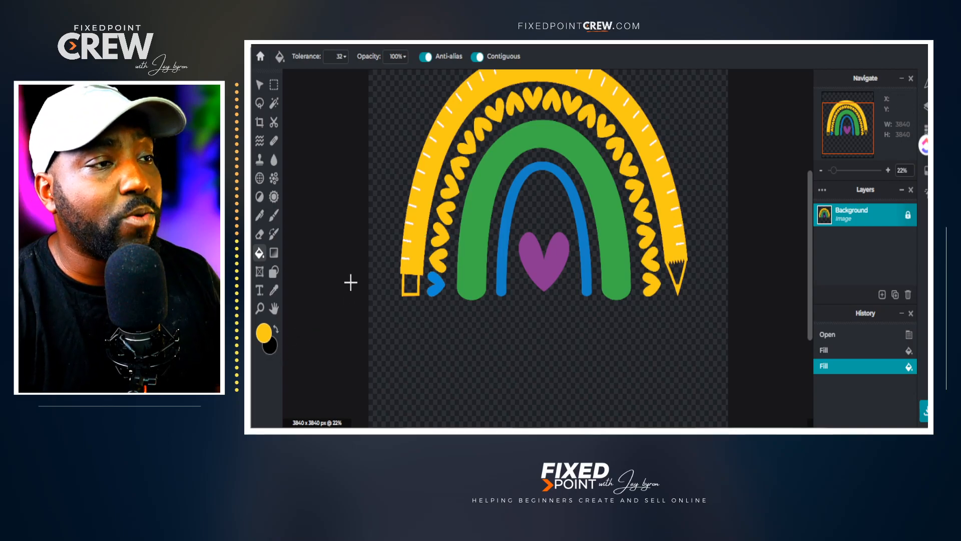
Sample the green of the wide arch and fill the second-lowest heart at the left end of the heart arch with it.
left_click(267, 335)
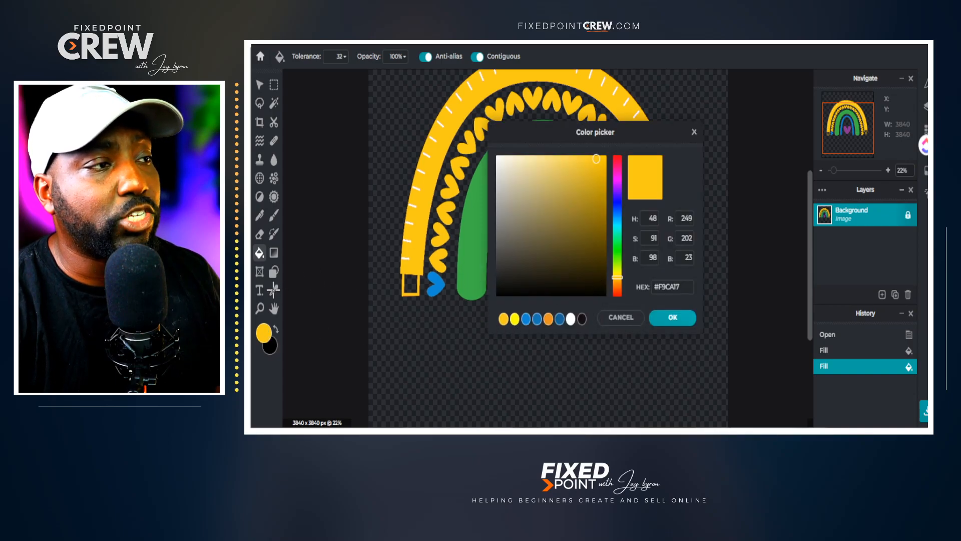
left_click(621, 317)
left_click(273, 290)
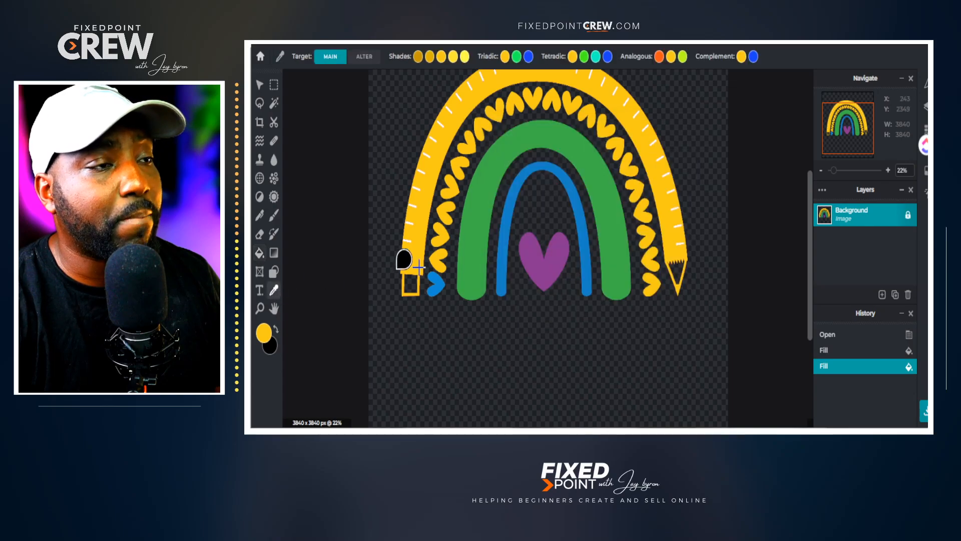
left_click(479, 238)
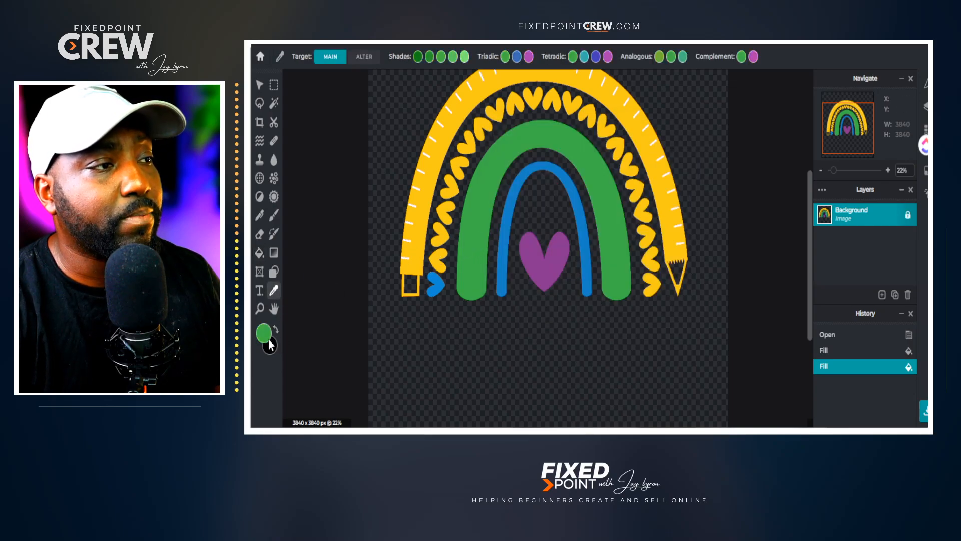
left_click(259, 252)
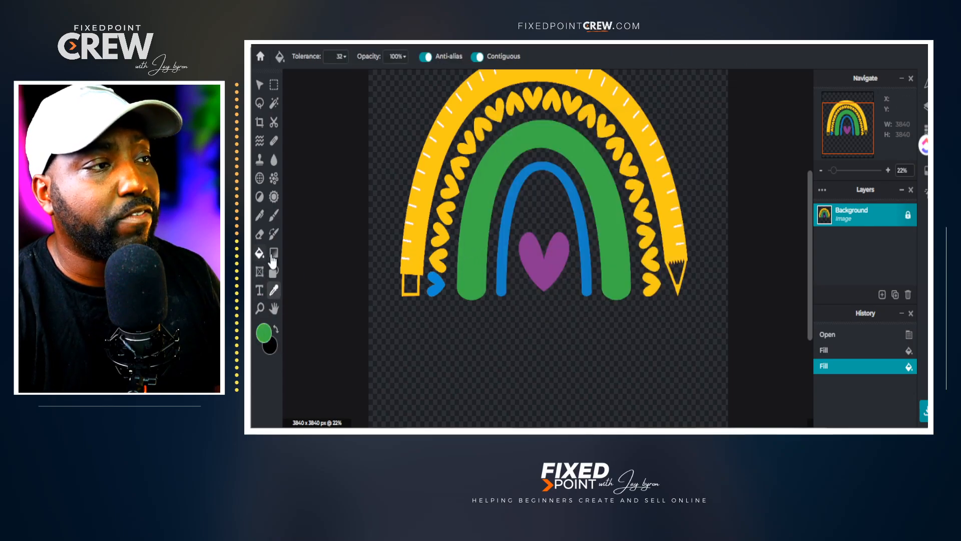
left_click(437, 261)
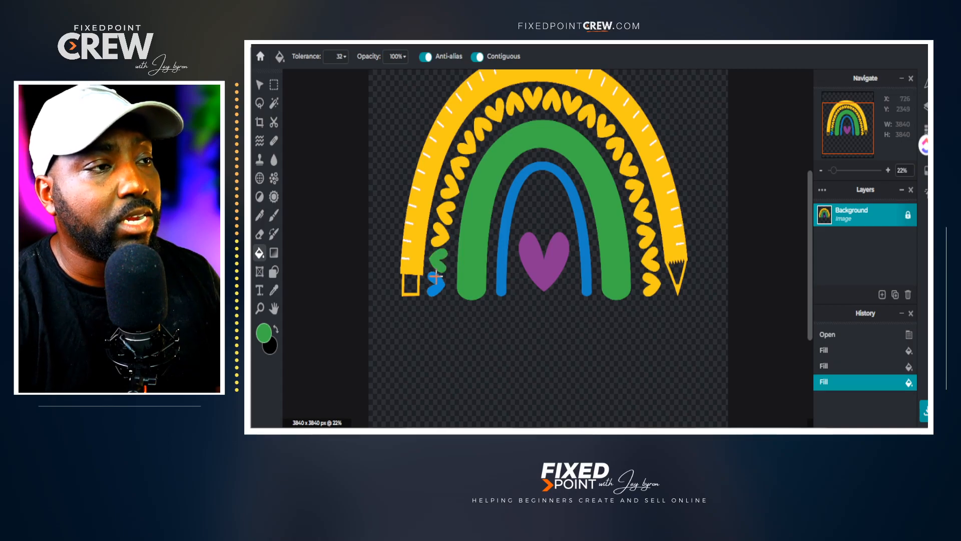
Sample the purple of the central heart and fill the third-lowest heart at the left end of the heart arch with it.
left_click(274, 291)
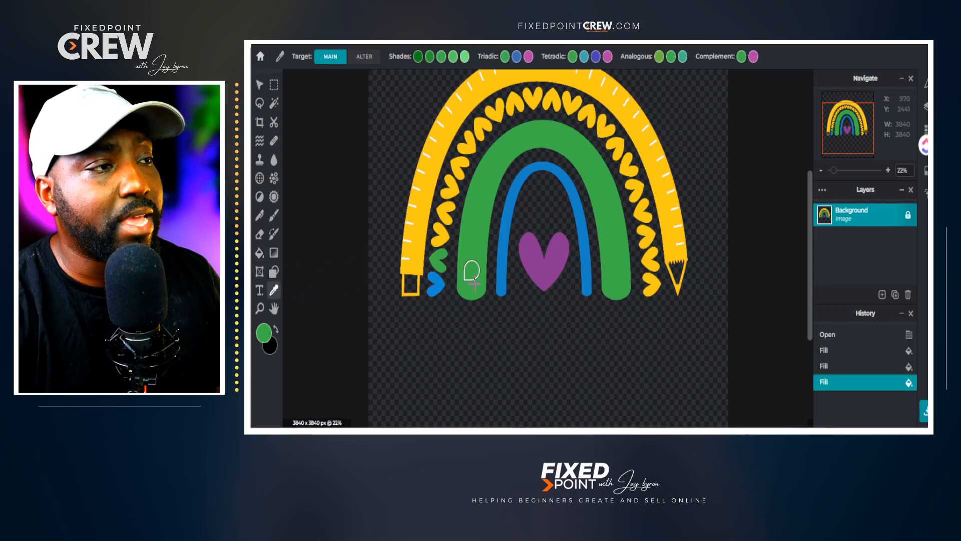
left_click(536, 269)
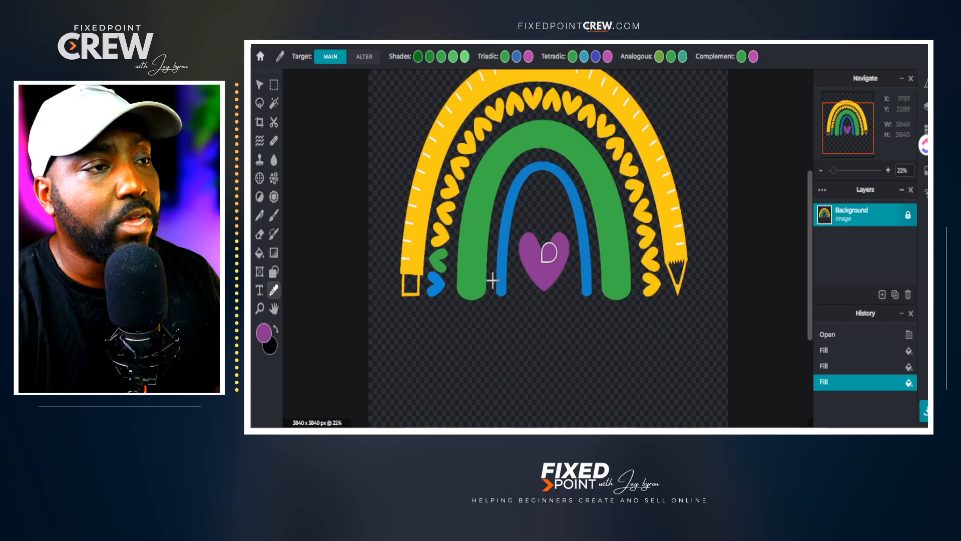
left_click(259, 254)
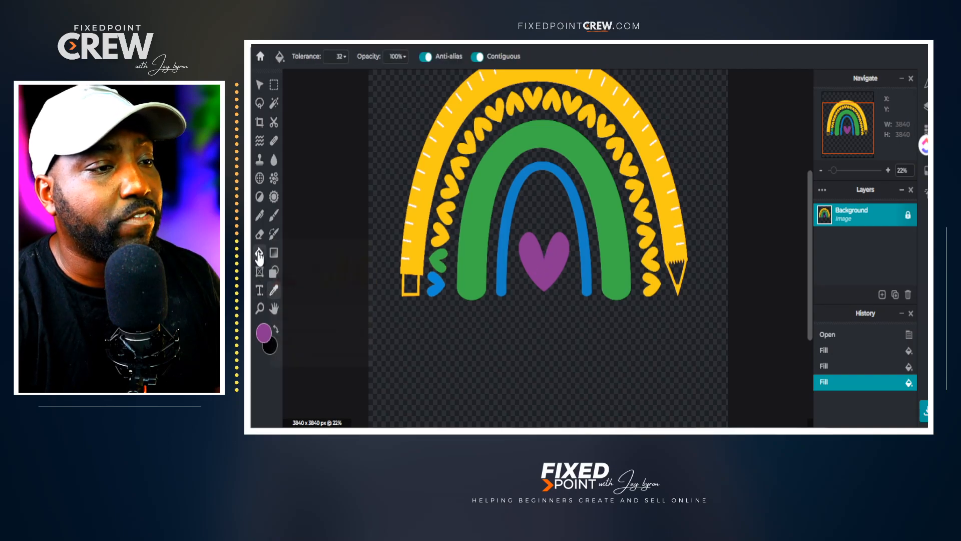
left_click(443, 235)
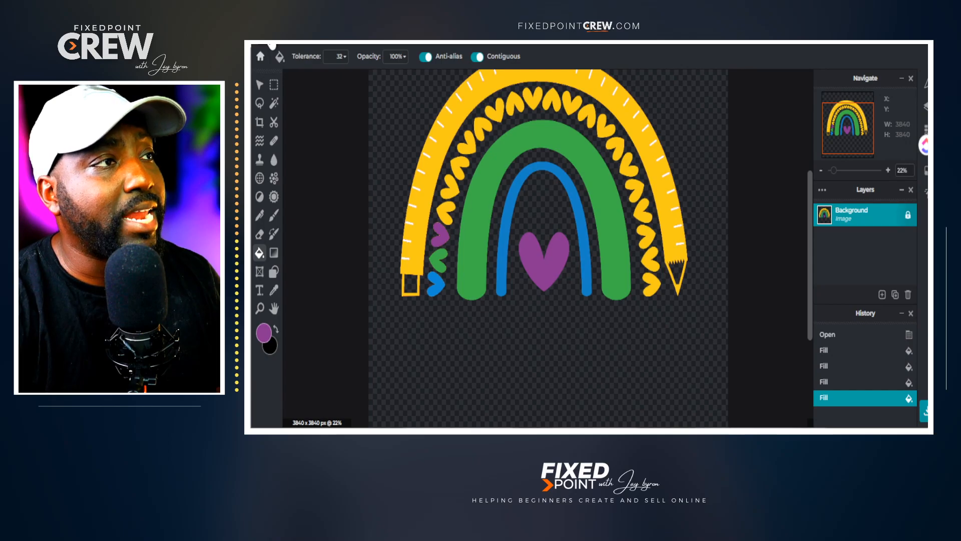
Add the teal "Class Dismissed" shirt photo as a reference layer, enlarge it to about 3788 × 2529 px and place it below the rainbow.
left_click(272, 45)
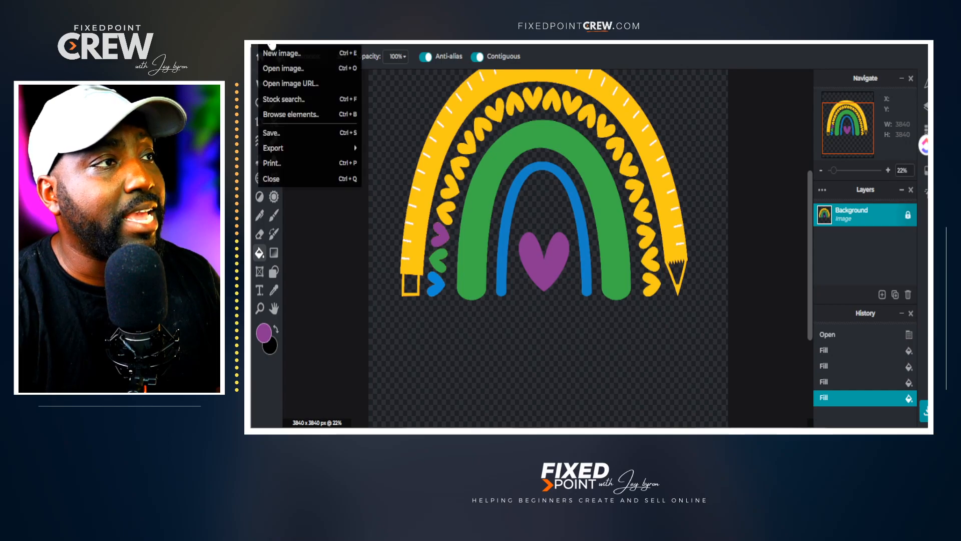
left_click(354, 86)
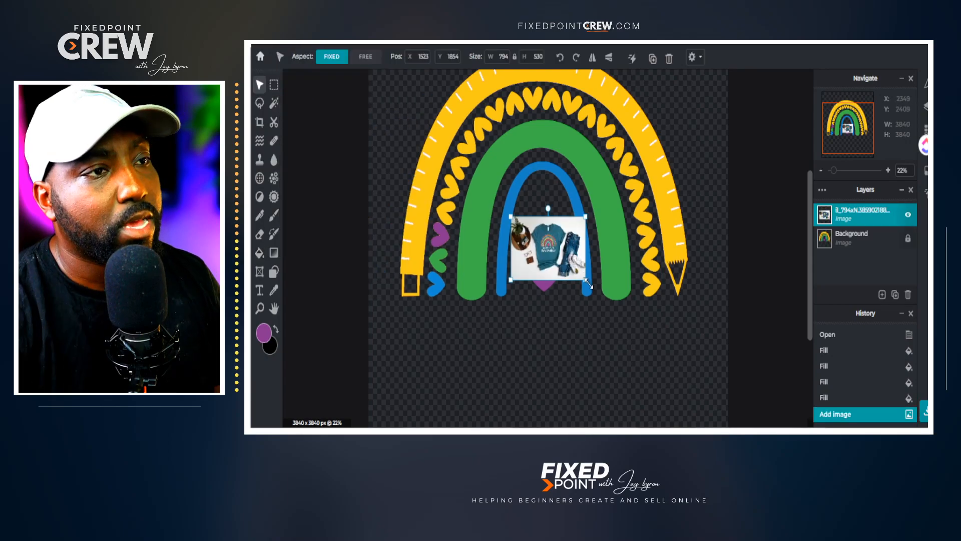
left_click_drag(587, 282, 851, 427)
left_click_drag(781, 301, 630, 344)
left_click_drag(541, 422, 551, 423)
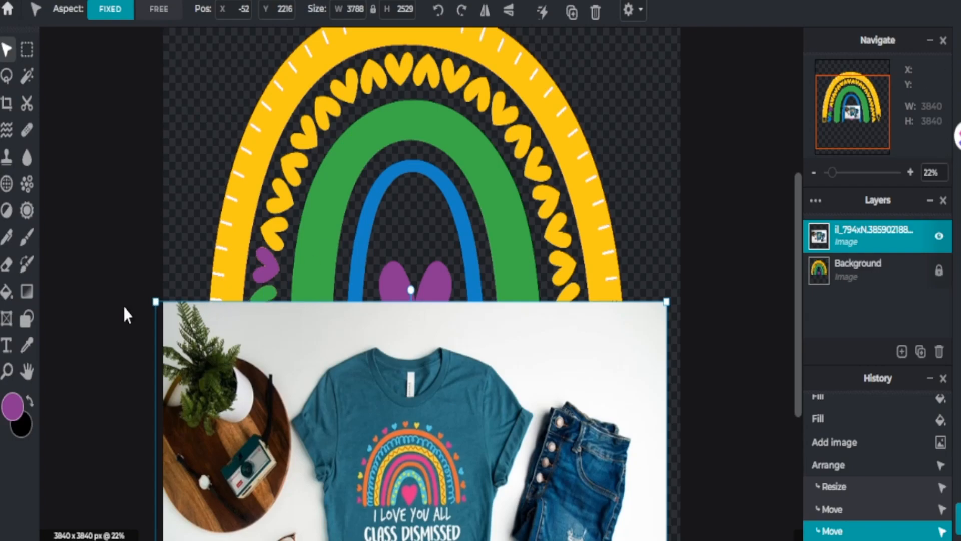
Sample the pink heart of the shirt print and, on the Background layer, fill the central heart and fourth-lowest left arch heart with it.
left_click(27, 345)
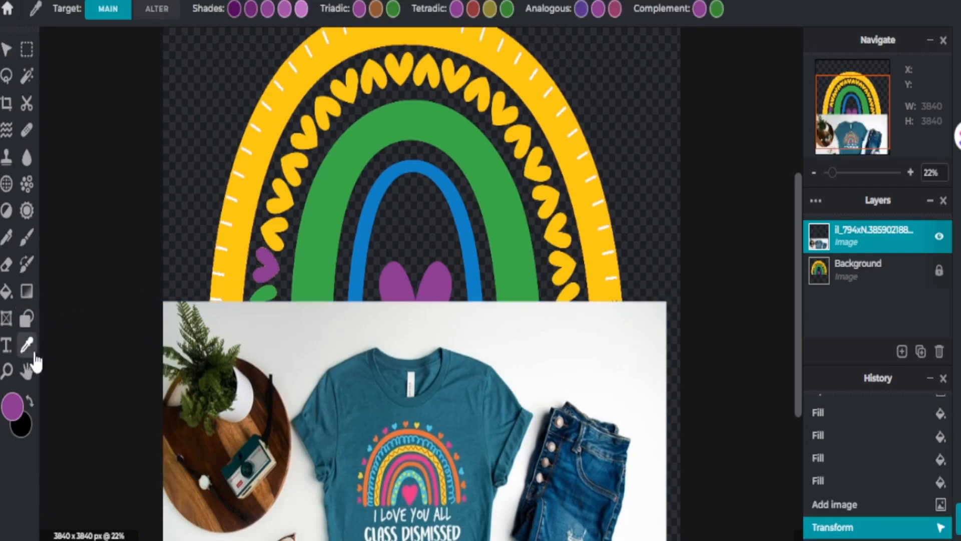
left_click(410, 498)
left_click(6, 292)
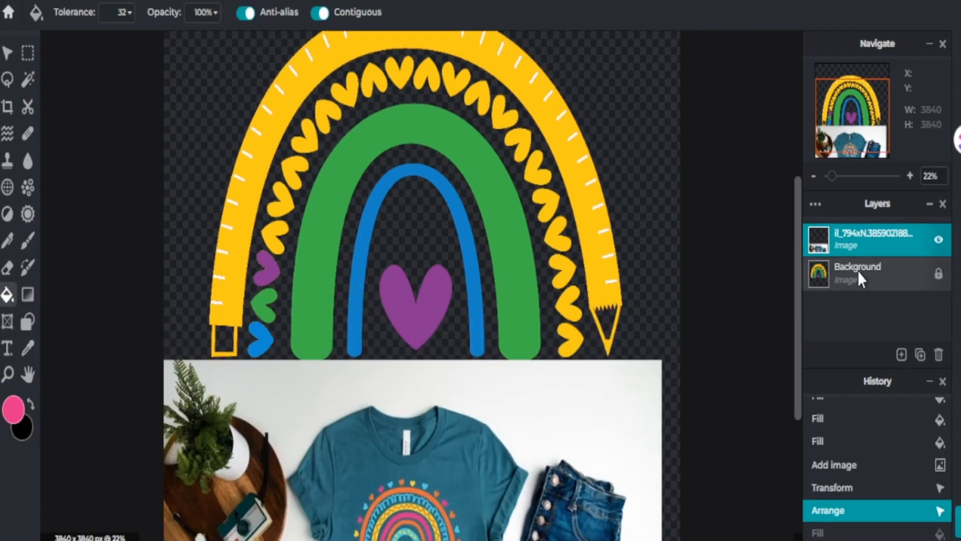
left_click(842, 270)
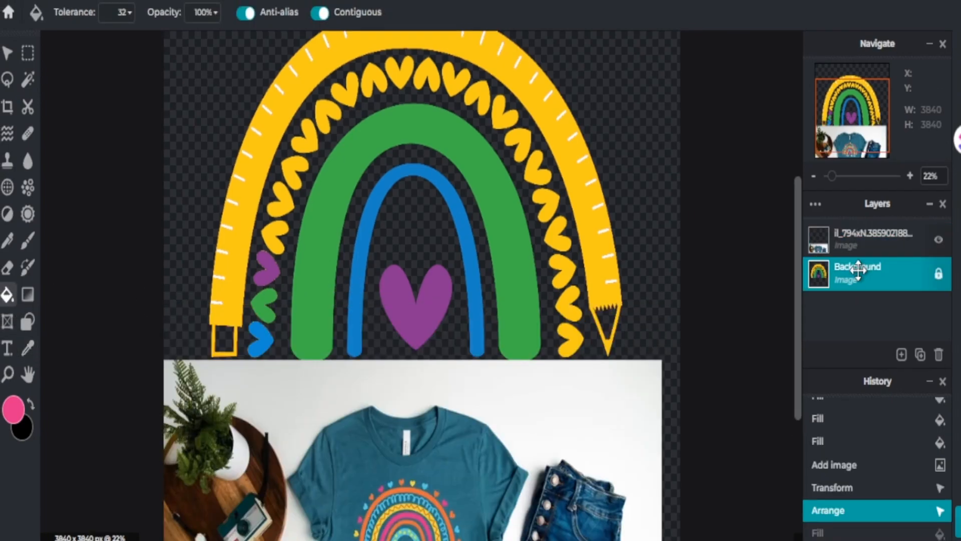
left_click(403, 297)
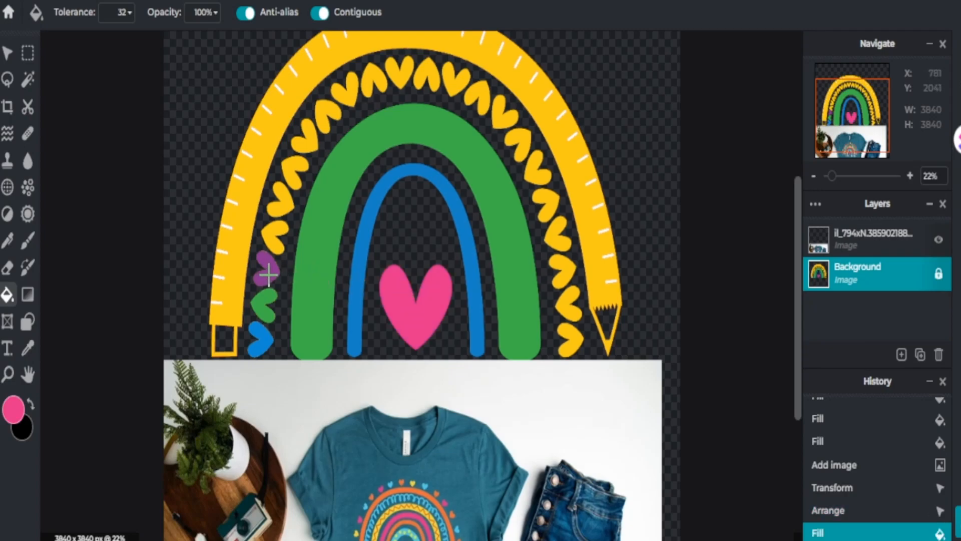
left_click(273, 234)
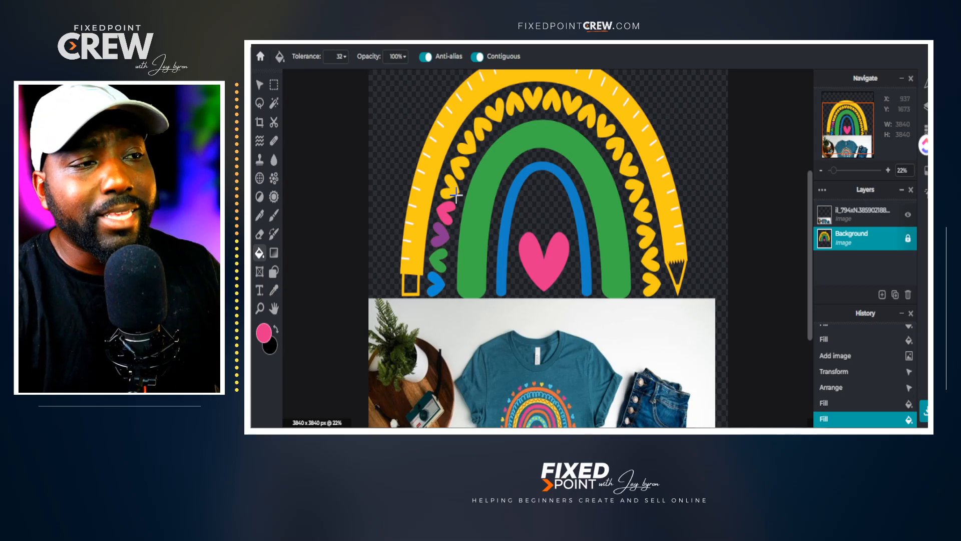
Shift the shirt photo layer slightly beneath the rainbow.
scroll(551, 328, "down", 1)
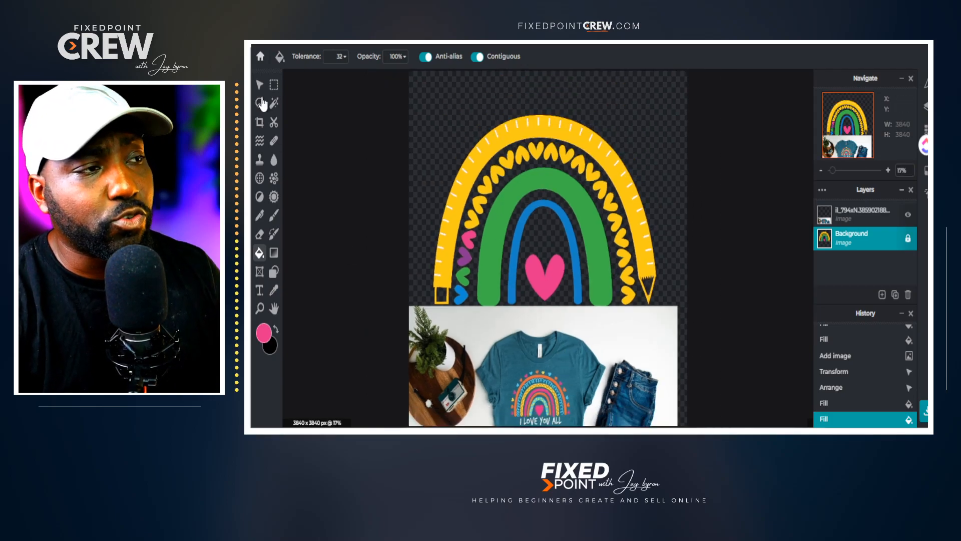
key("v")
left_click(853, 215)
mouse_move(601, 357)
left_mouse_down()
mouse_move(597, 264)
mouse_move(587, 371)
mouse_move(588, 300)
mouse_move(590, 371)
mouse_move(591, 359)
left_mouse_up()
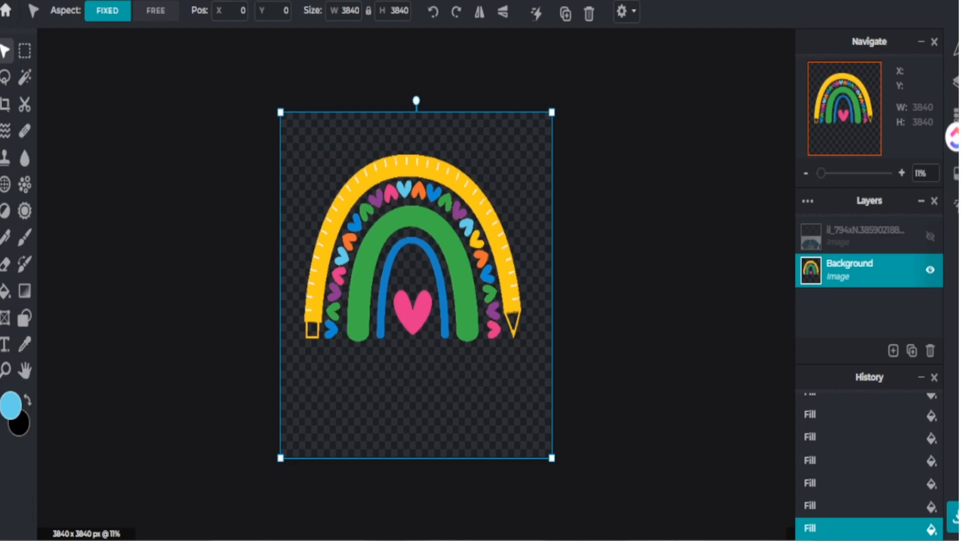
Show the shirt photo layer to compare its colors with the recolored rainbow, and hide it again.
left_click(931, 236)
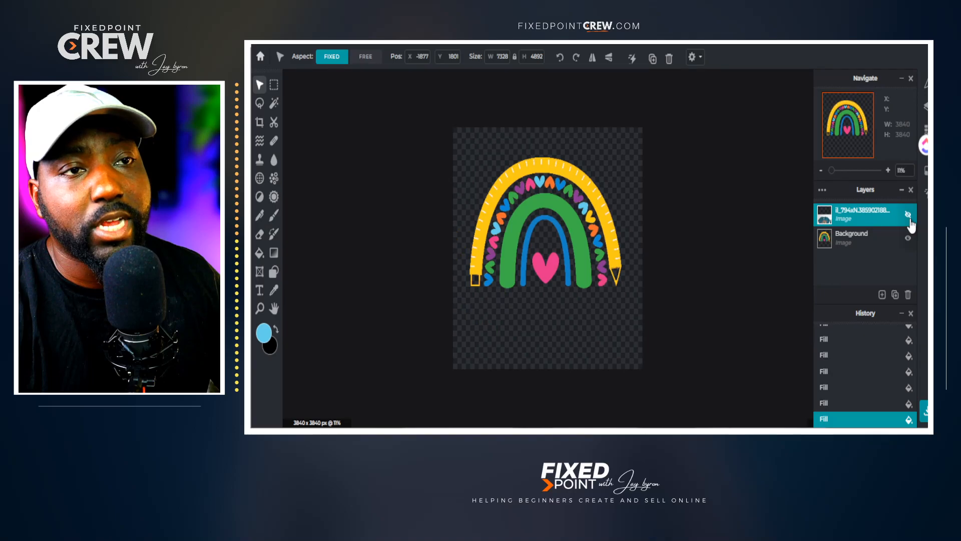
mouse_move(632, 365)
left_mouse_down()
mouse_move(648, 283)
mouse_move(631, 372)
left_mouse_up()
left_click(908, 214)
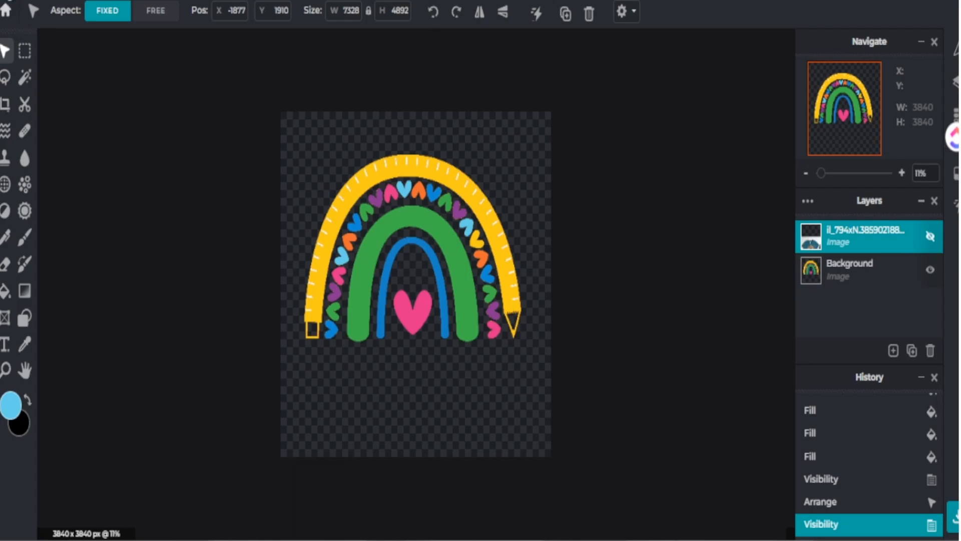
Quick export the page with the recolored rainbow as a PNG.
left_click(30, 1)
mouse_move(97, 141)
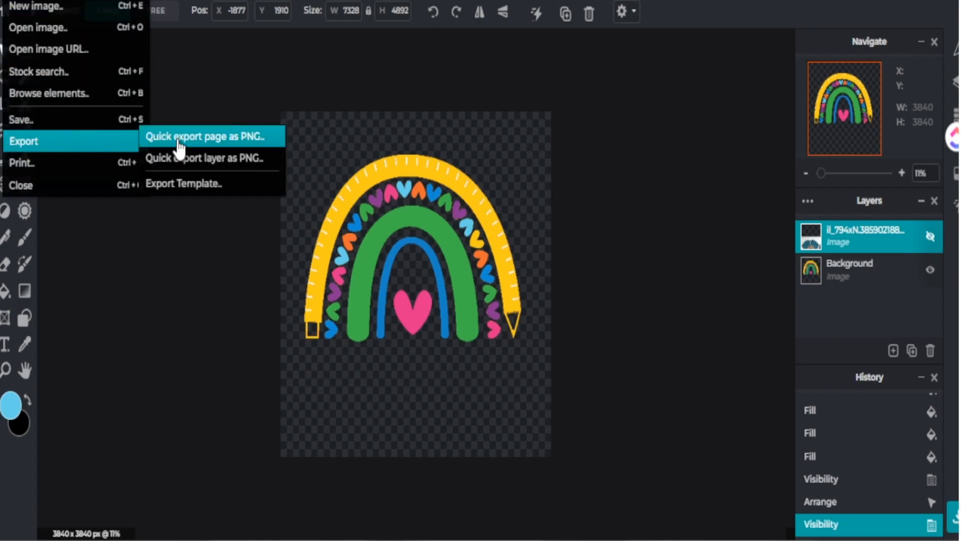
left_click(154, 146)
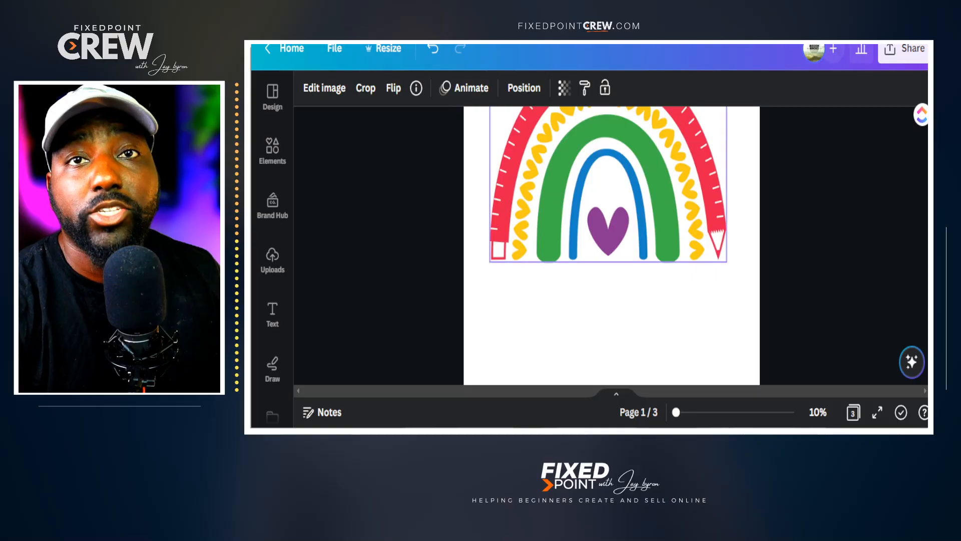
Switch to Canva and compare the original rainbow on page 1, the recolored rainbow on page 2 and the reference shirts on page 3.
scroll(601, 225, "up", 1)
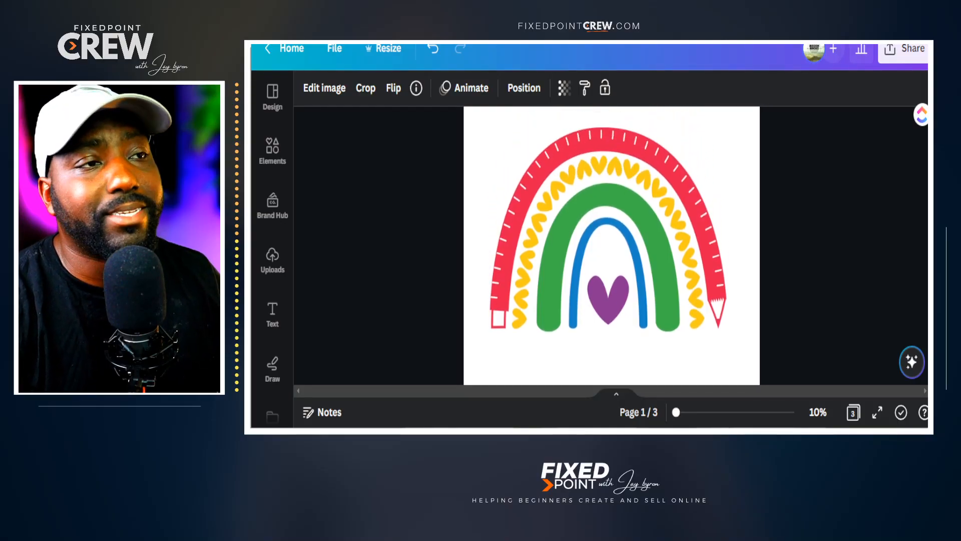
left_click(601, 225)
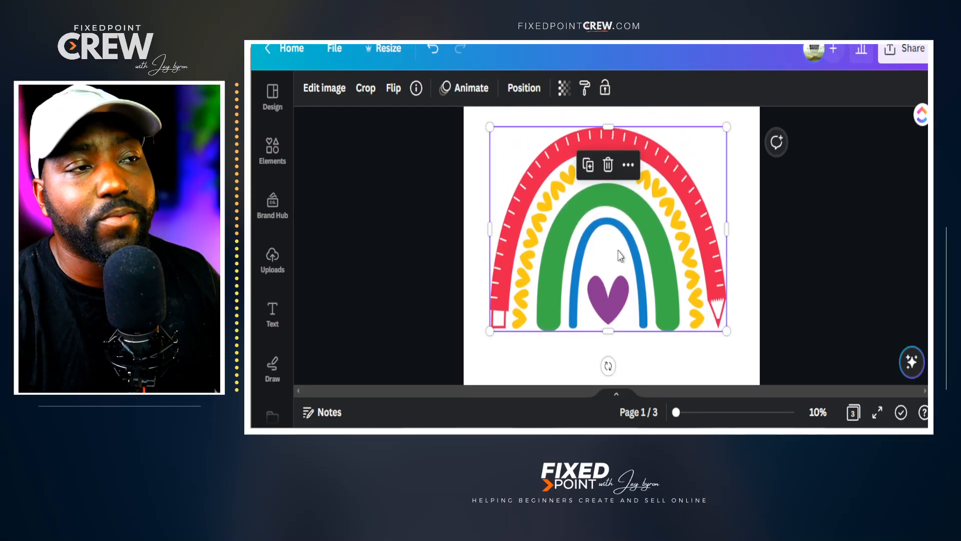
scroll(698, 279, "down", 5)
scroll(700, 281, "down", 2)
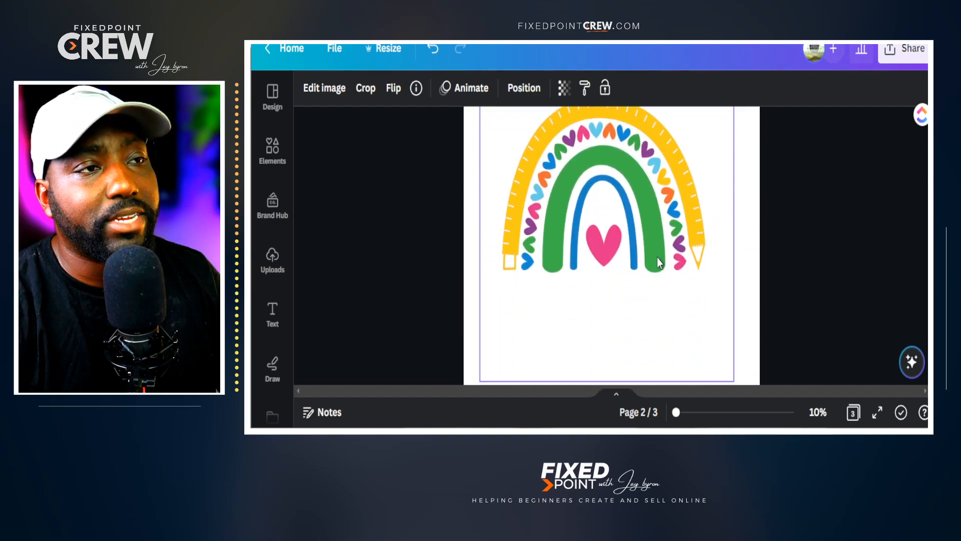
left_click(726, 339)
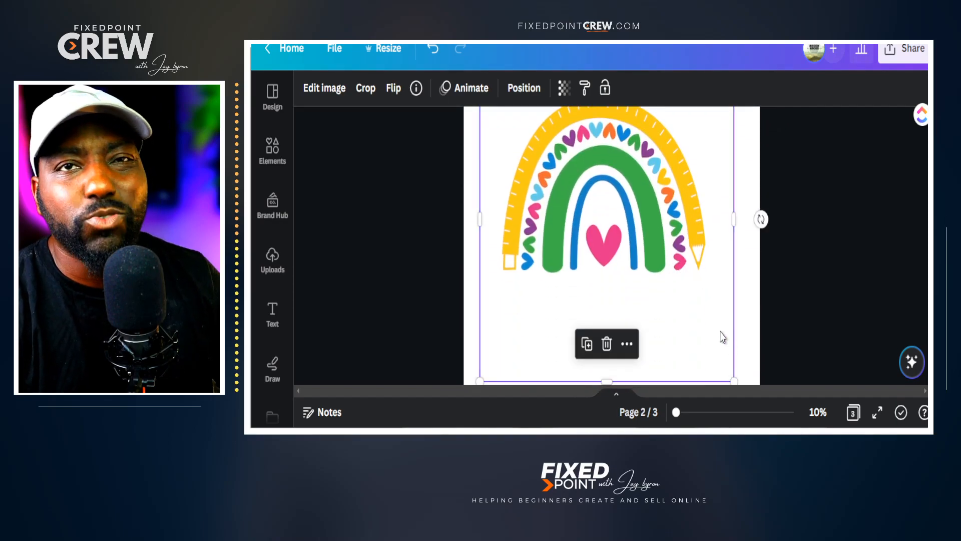
scroll(726, 336, "down", 4)
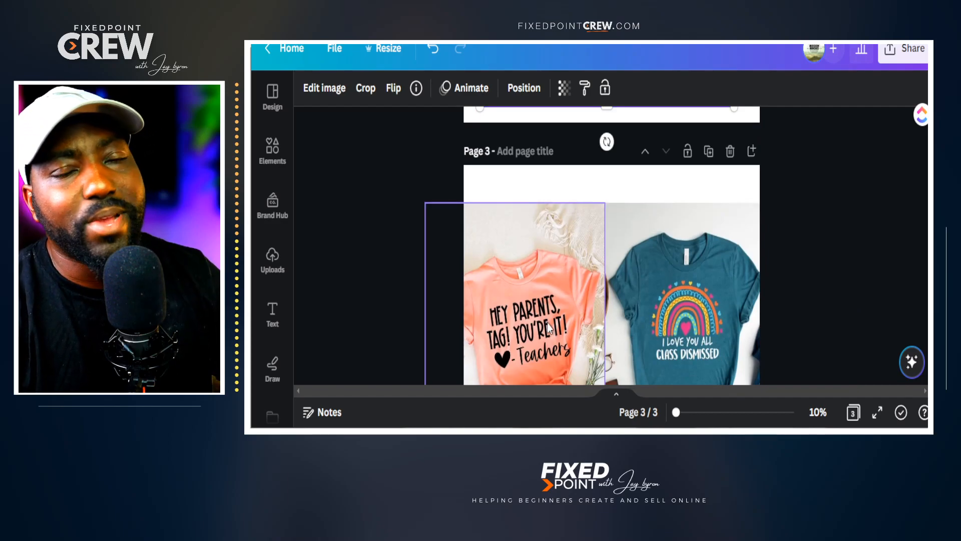
Compare the font samples on page 4 with the lettering of the reference shirts on page 3.
scroll(579, 315, "up", 3)
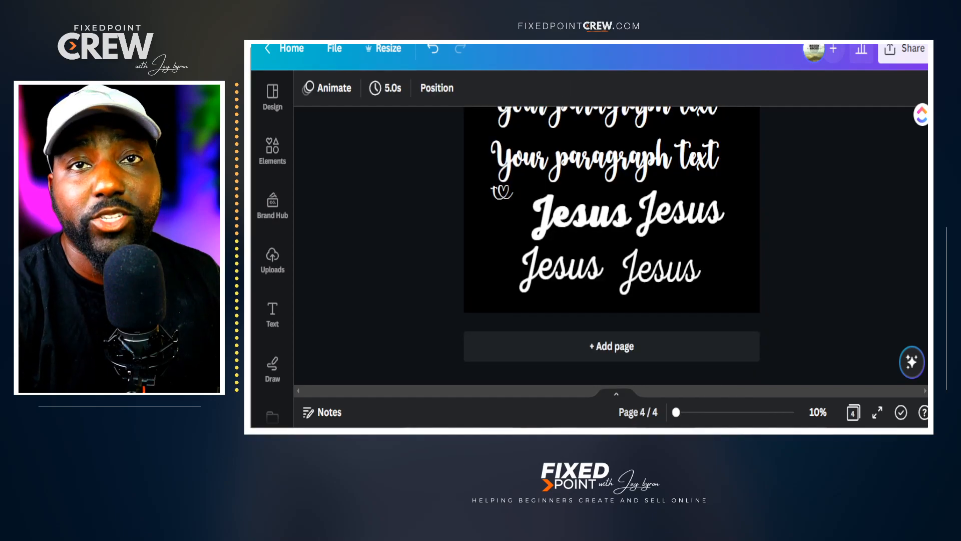
scroll(611, 245, "up", 5)
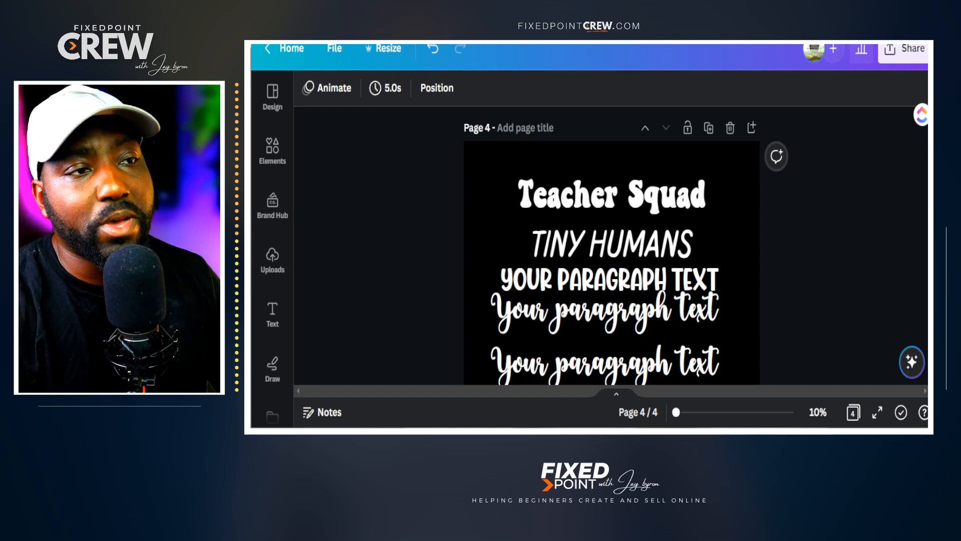
scroll(611, 245, "up", 5)
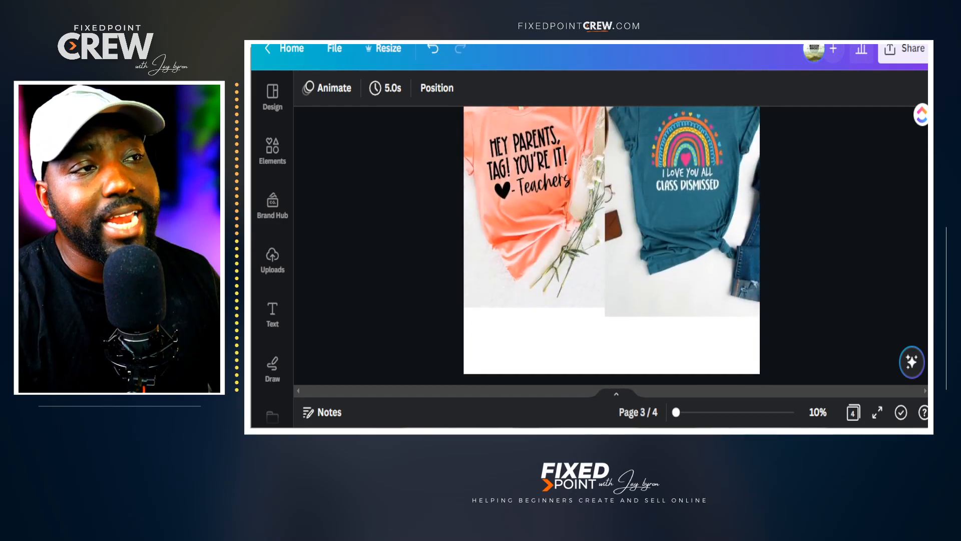
scroll(611, 245, "down", 2)
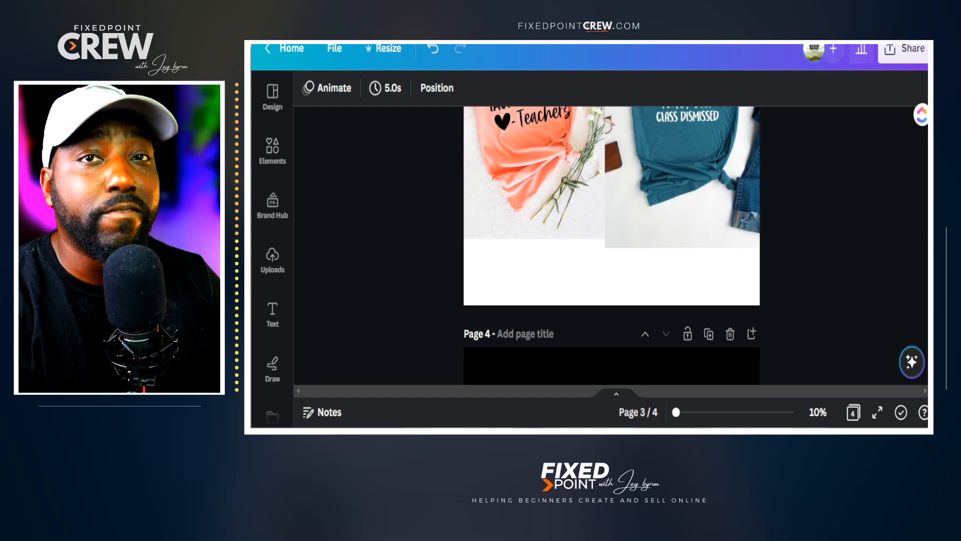
scroll(611, 244, "down", 5)
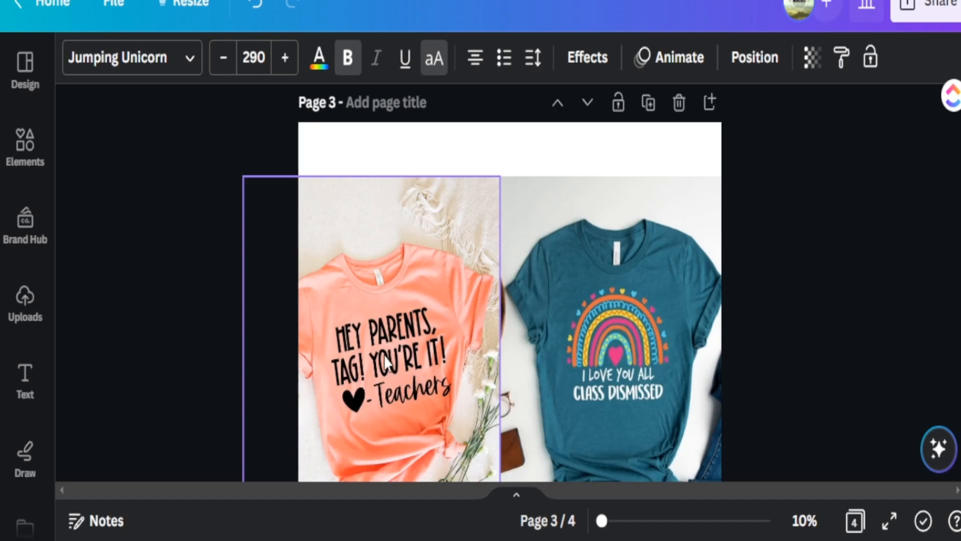
Examine the rainbow design with the slogan "Hey parents, tag! You're it!" on page 2.
scroll(500, 357, "up", 10)
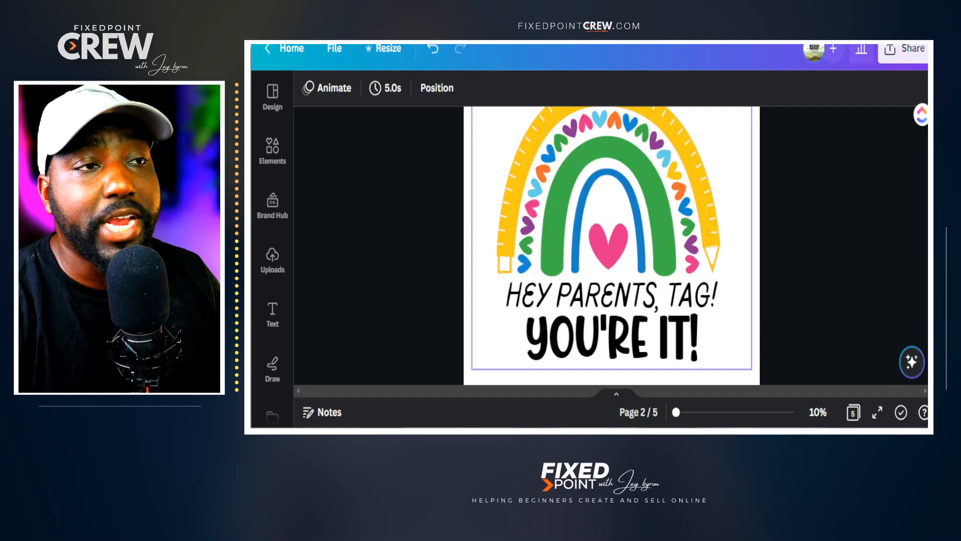
scroll(612, 245, "up", 2)
scroll(612, 245, "down", 2)
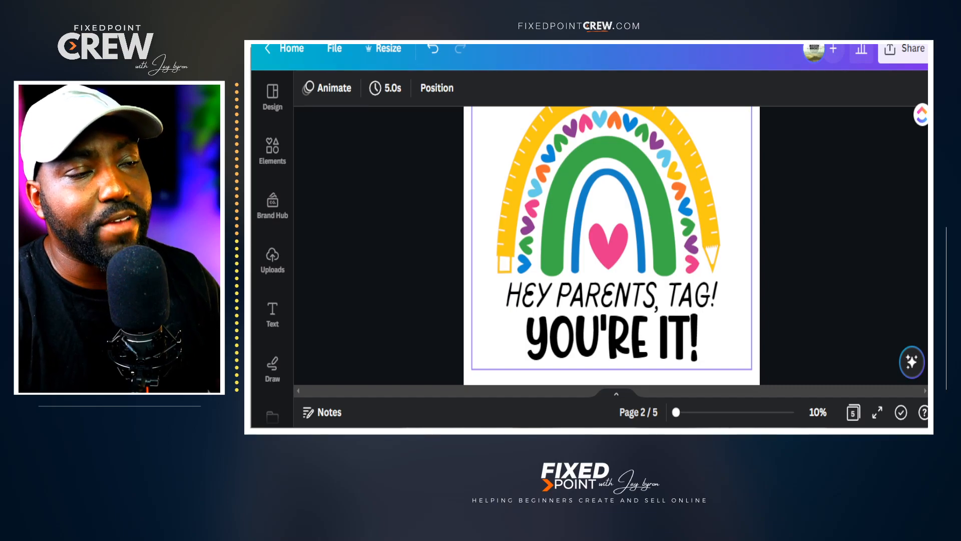
Duplicate page 2 containing the rainbow and the slogan "Hey parents, tag! You're it!".
scroll(611, 245, "down", 10)
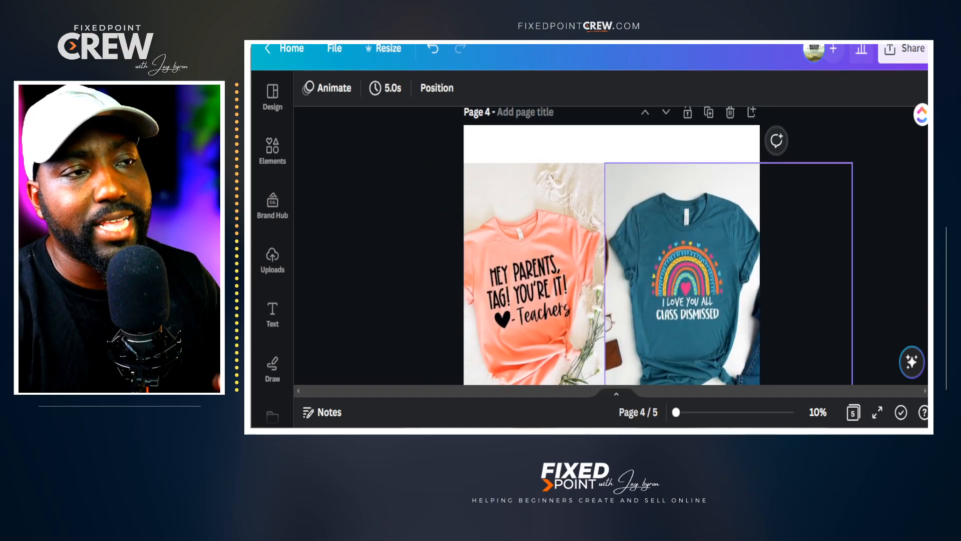
scroll(611, 246, "up", 10)
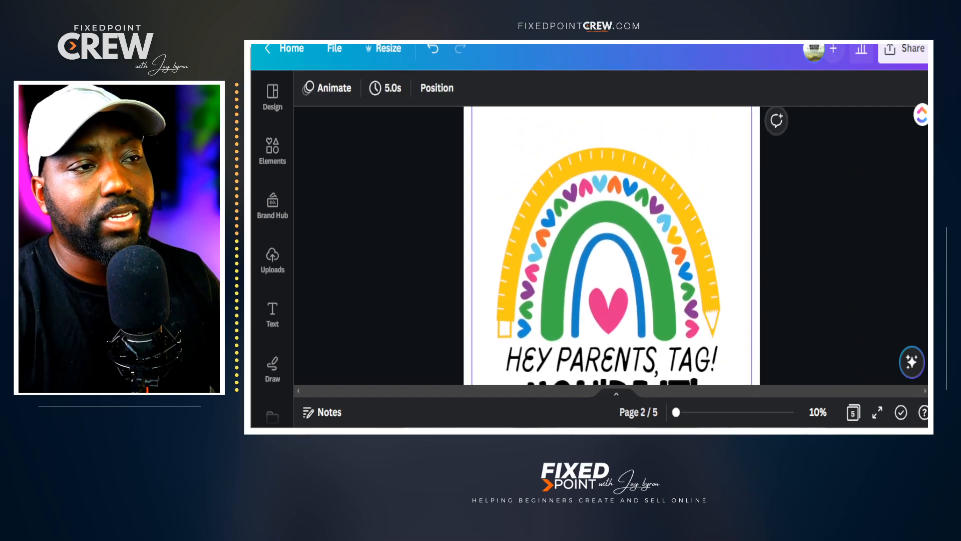
scroll(611, 245, "down", 3)
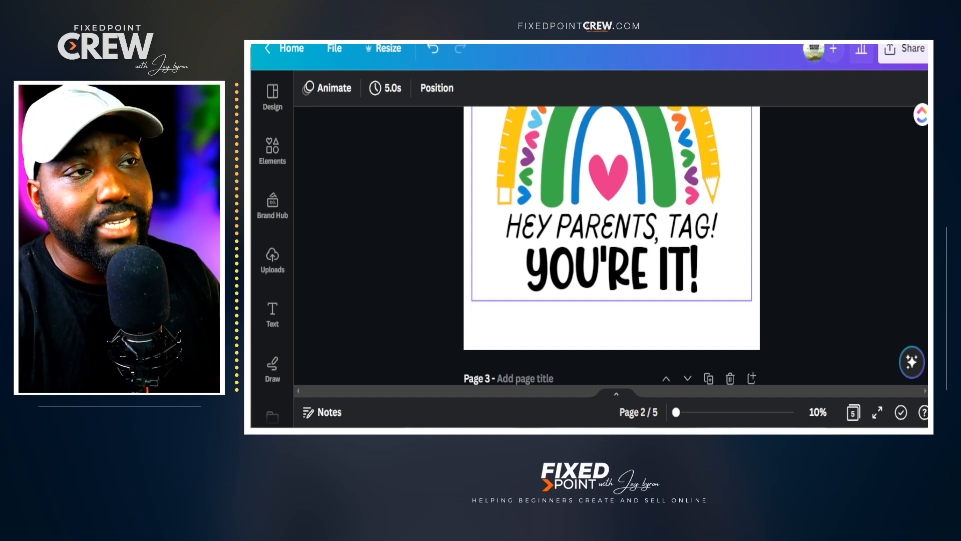
left_click(606, 174)
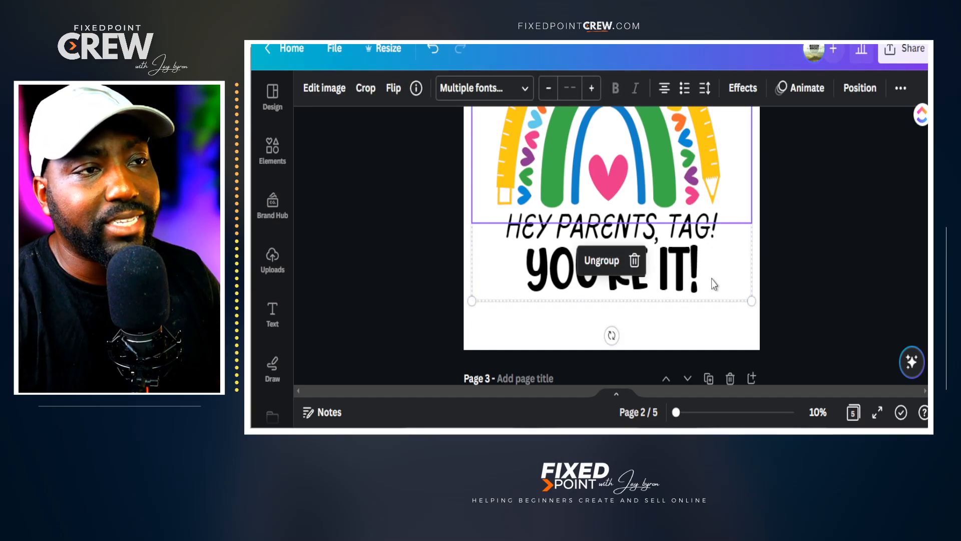
left_click(796, 292)
scroll(786, 296, "up", 1)
scroll(727, 267, "up", 4)
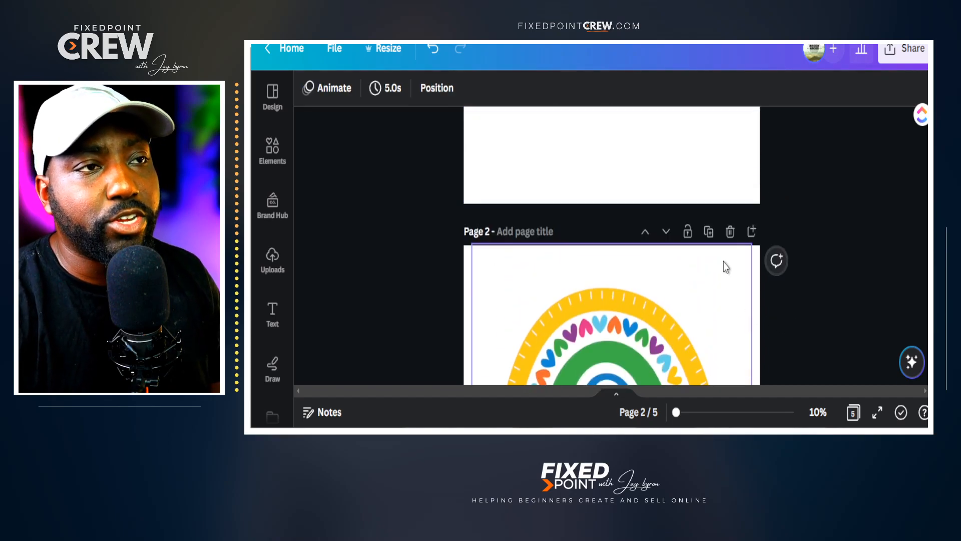
left_click(709, 229)
Ungroup the copied rainbow and slogan design on page 3.
scroll(658, 303, "down", 6)
right_click(598, 260)
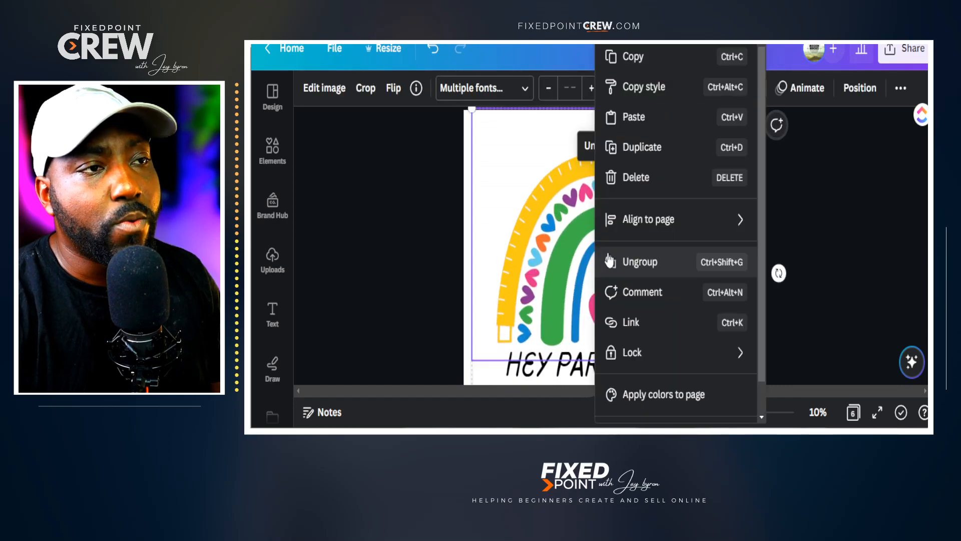
left_click(585, 147)
left_click(586, 148)
left_click(855, 230)
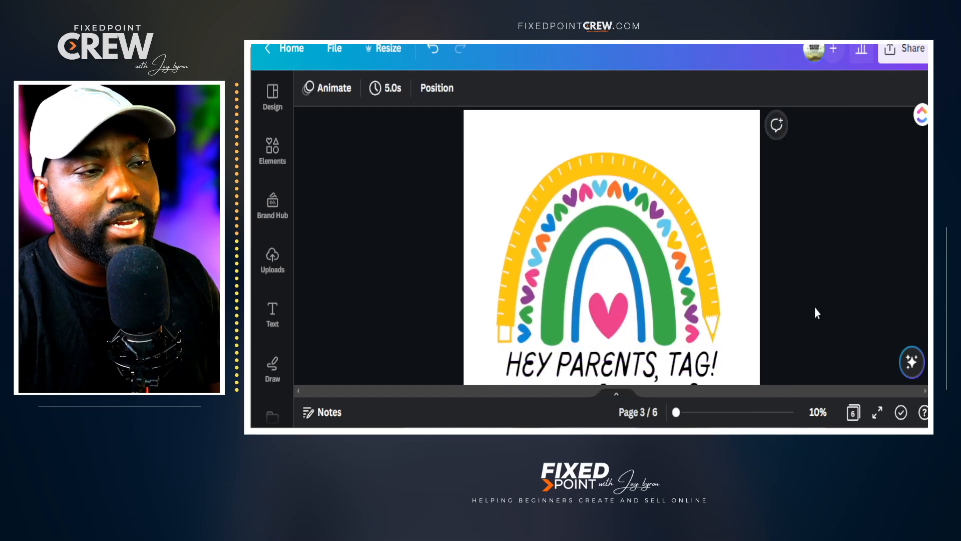
Delete the "YOU'RE IT!" and "HEY PARENTS, TAG!" text lines from page 3.
scroll(817, 302, "down", 4)
left_click(601, 215)
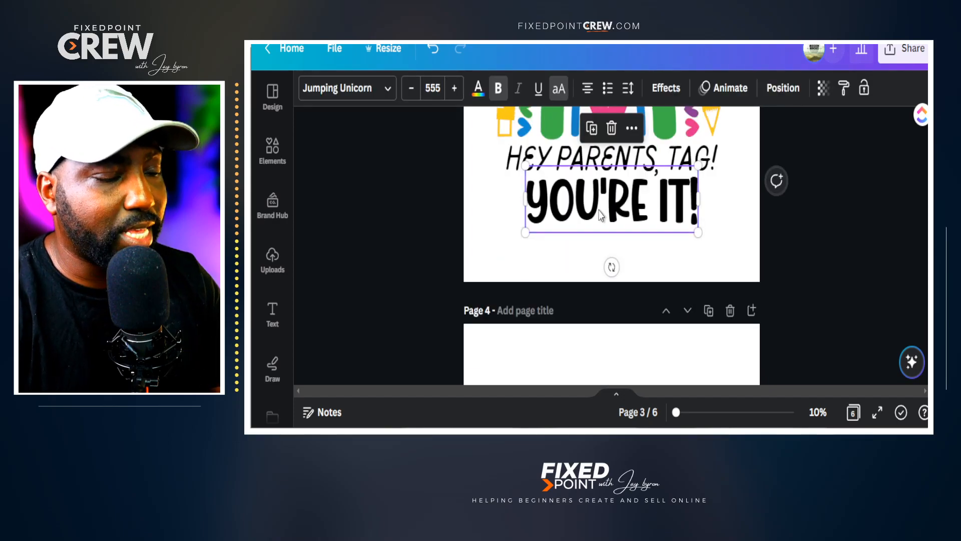
key("Delete")
left_click(575, 170)
key("Delete")
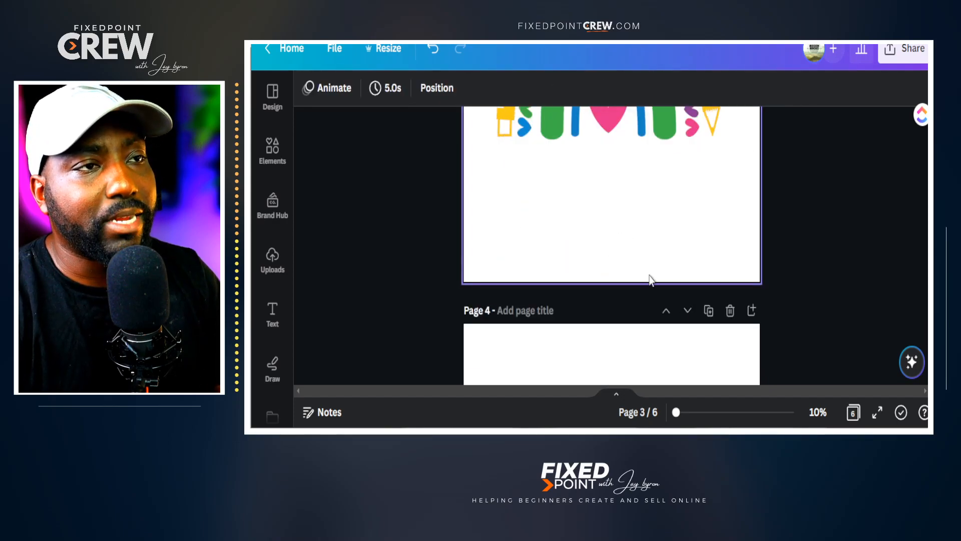
Crop the rainbow image on page 3 from all four sides so only the central pink heart remains.
scroll(649, 279, "up", 3)
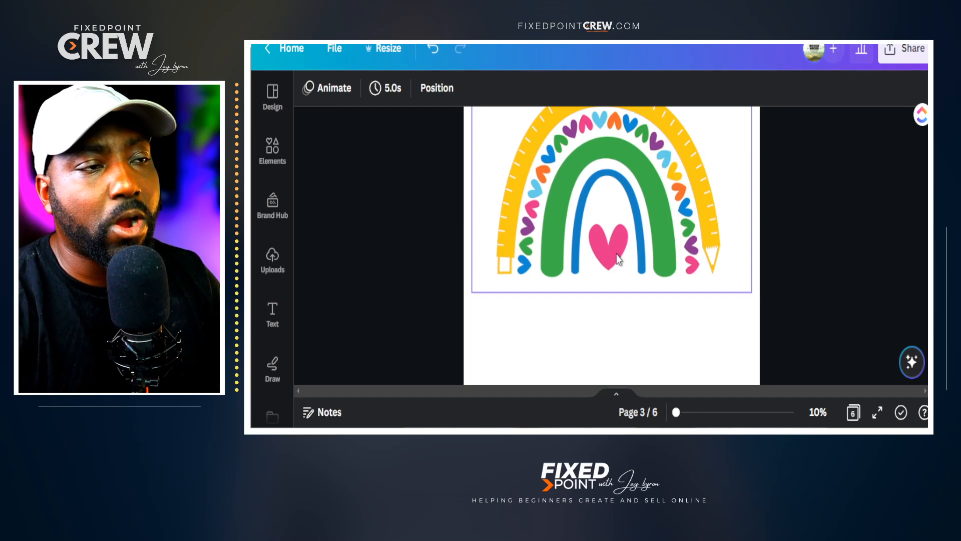
scroll(626, 258, "up", 2)
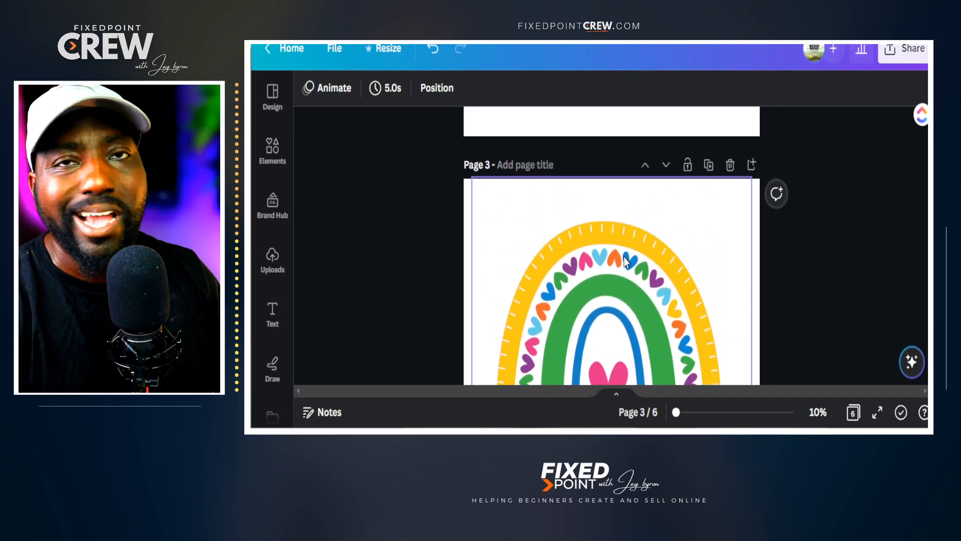
scroll(627, 258, "down", 1)
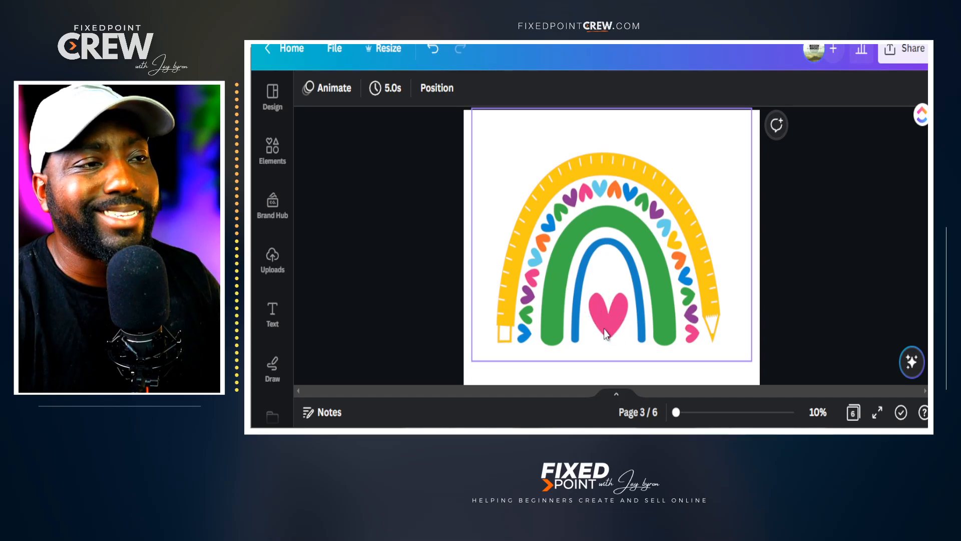
left_click(611, 314)
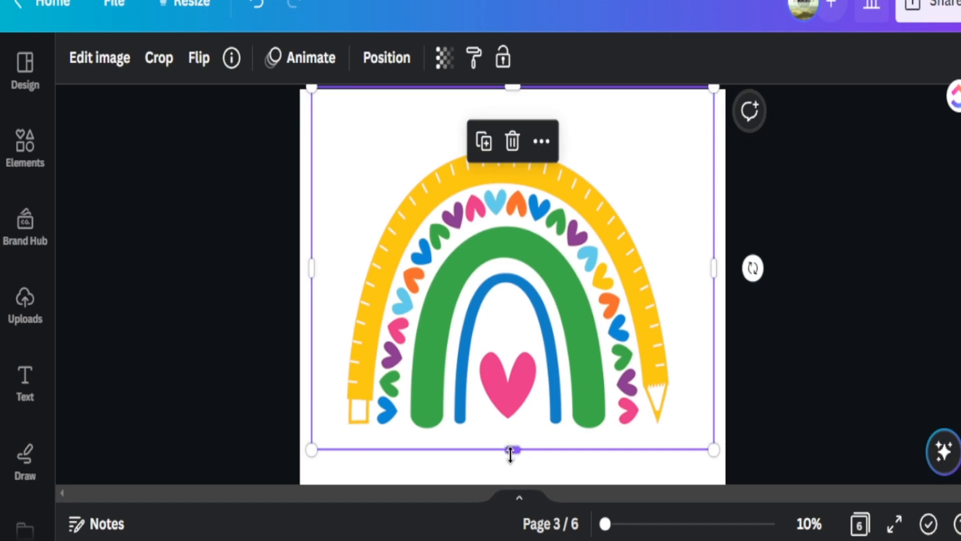
left_click_drag(511, 448, 511, 428)
left_click_drag(512, 89, 505, 345)
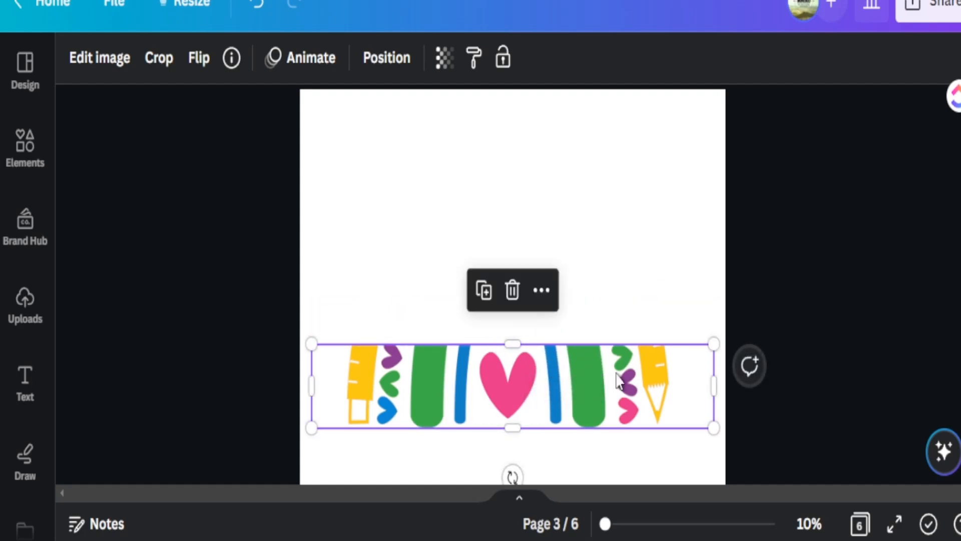
left_click_drag(715, 387, 542, 388)
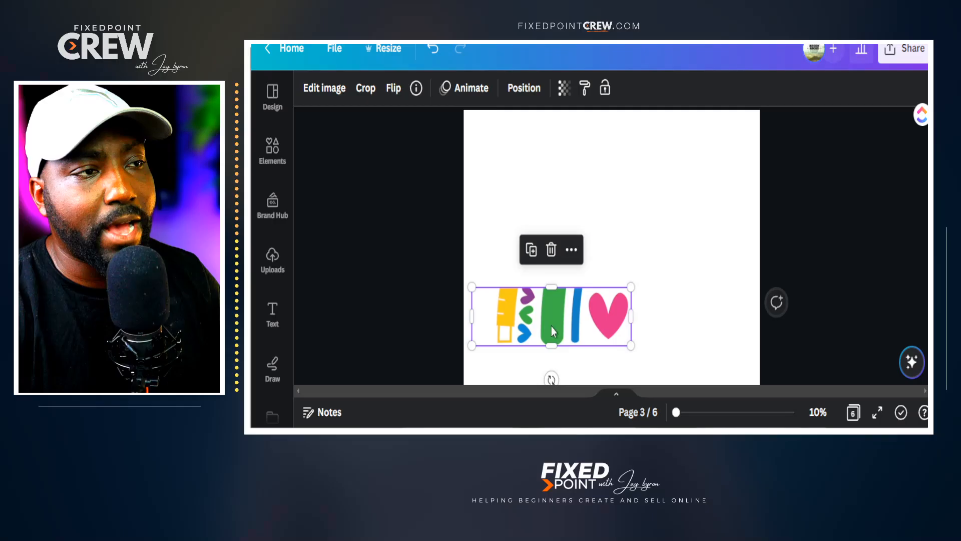
left_click_drag(474, 310, 588, 312)
left_click(696, 332)
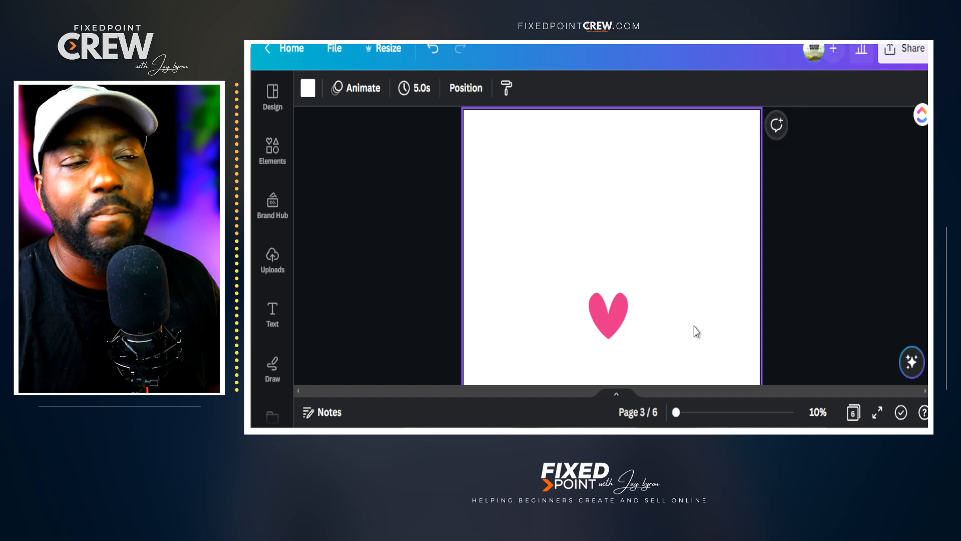
Copy the cropped pink heart onto page 2 and place it, scaled down, just before "YOU'RE IT!".
left_click(609, 320)
scroll(611, 320, "up", 3)
scroll(611, 320, "up", 2)
left_click(508, 266)
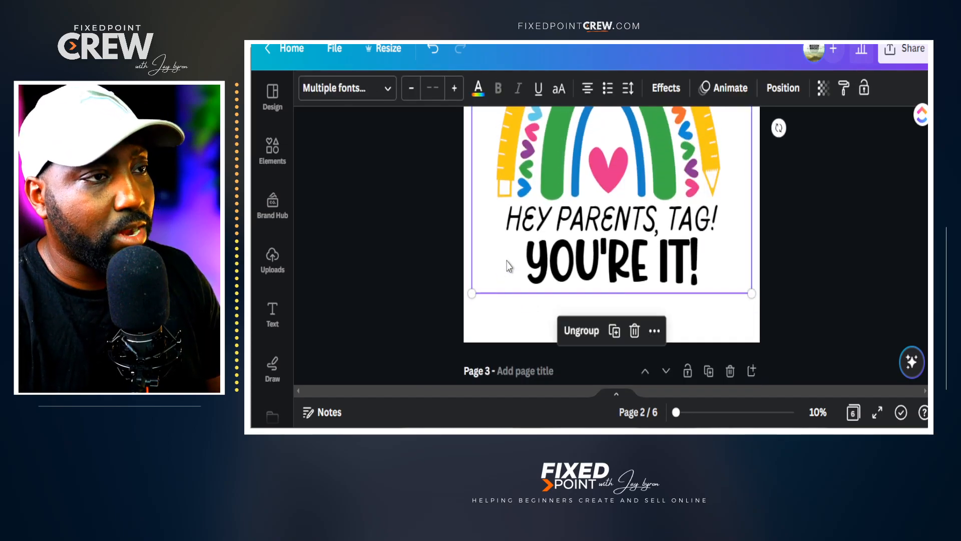
key("Tab")
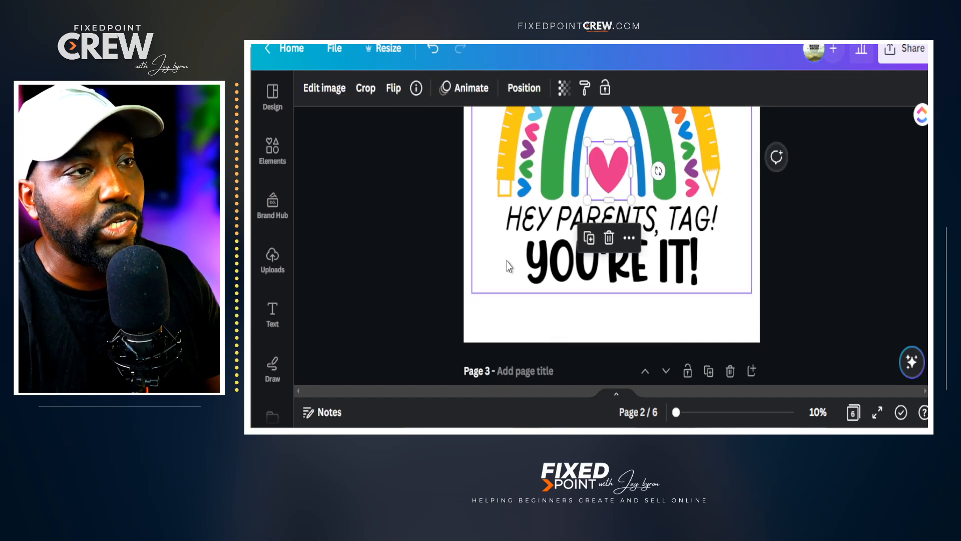
left_click_drag(611, 176, 514, 283)
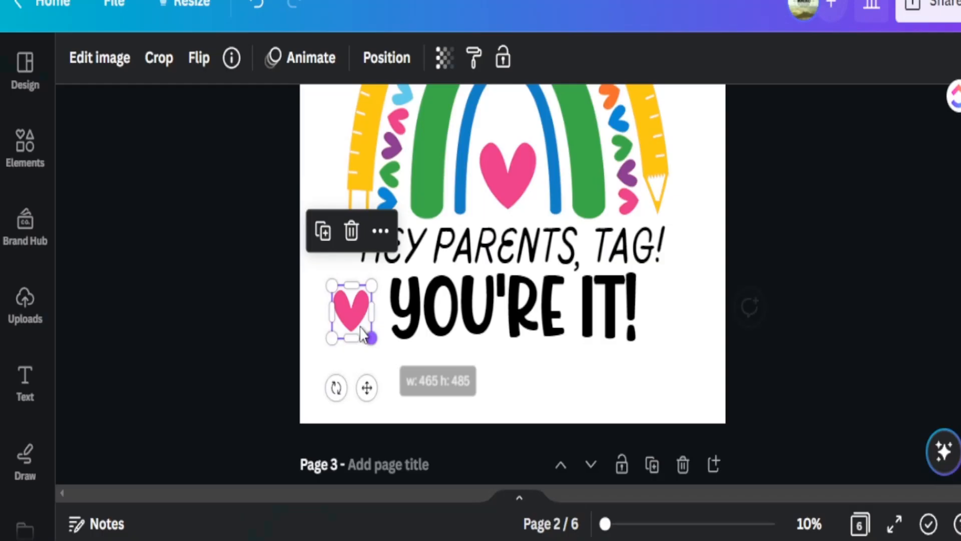
Duplicate the small pink heart and place the copy after "YOU'RE IT!", level with the first heart.
left_click_drag(355, 311, 659, 306)
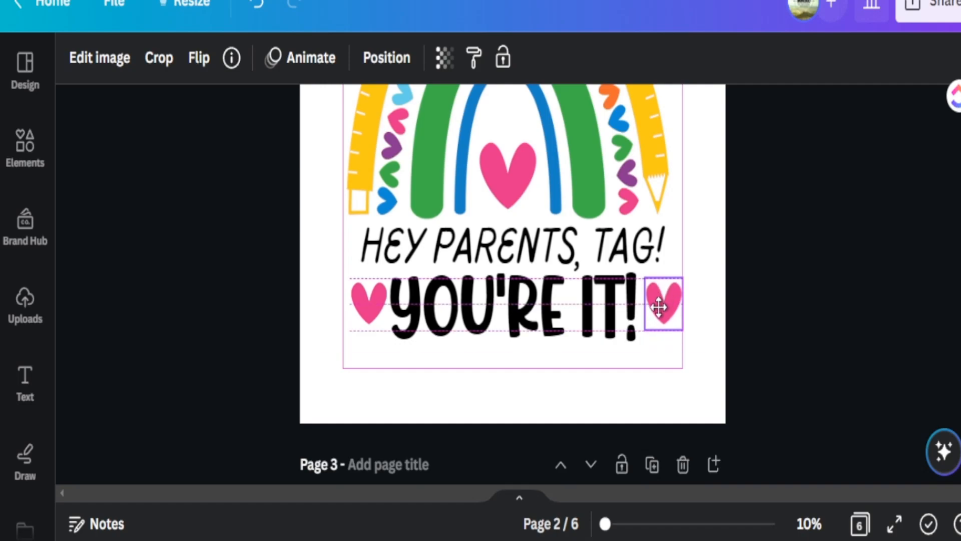
left_click(761, 377)
scroll(779, 416, "up", 1)
scroll(782, 418, "up", 3)
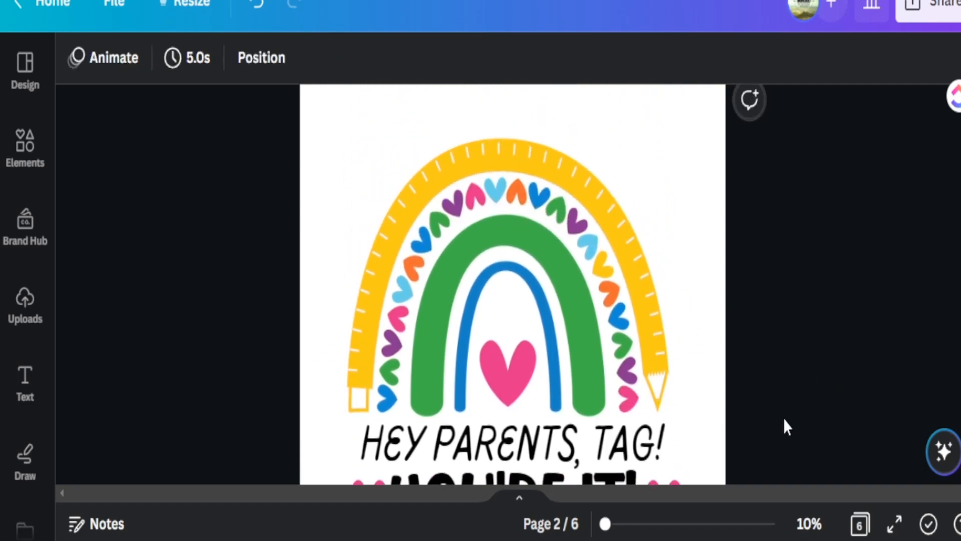
scroll(783, 419, "down", 2)
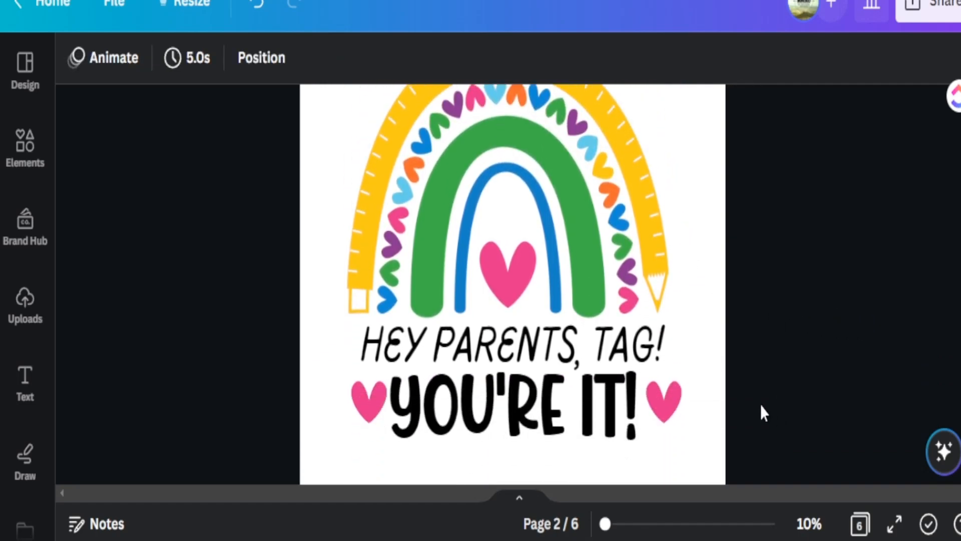
Group the rainbow, the slogan and both small hearts on page 2 into one object.
scroll(752, 399, "down", 15)
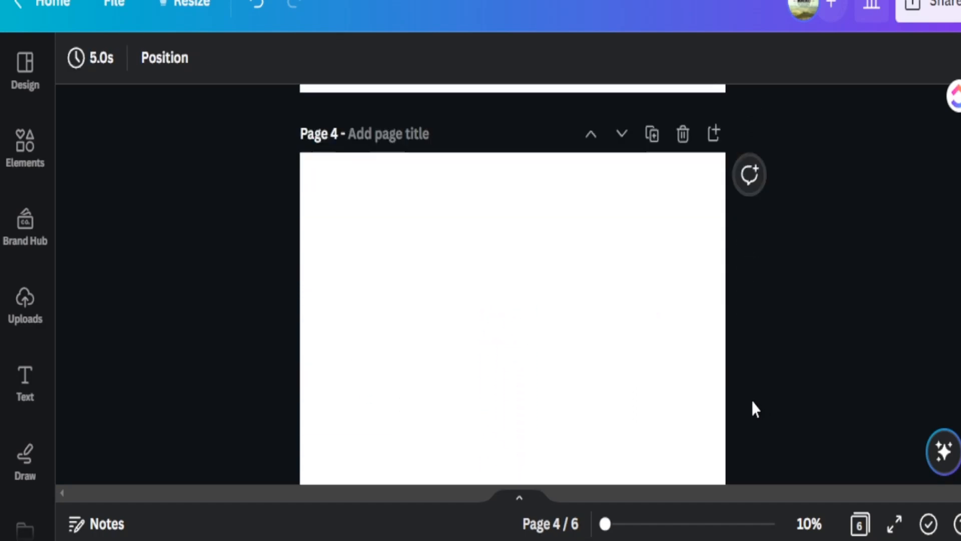
scroll(751, 398, "down", 3)
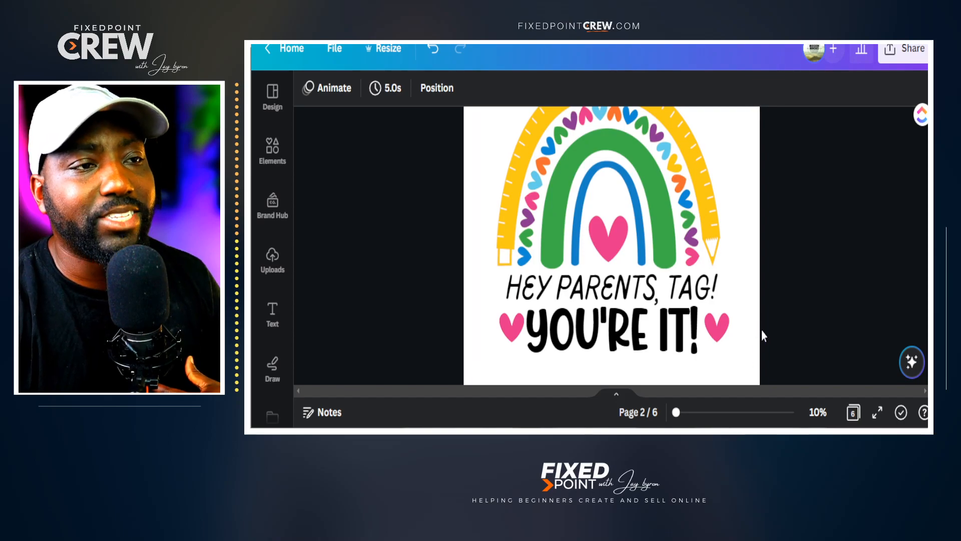
left_click_drag(802, 351, 457, 193)
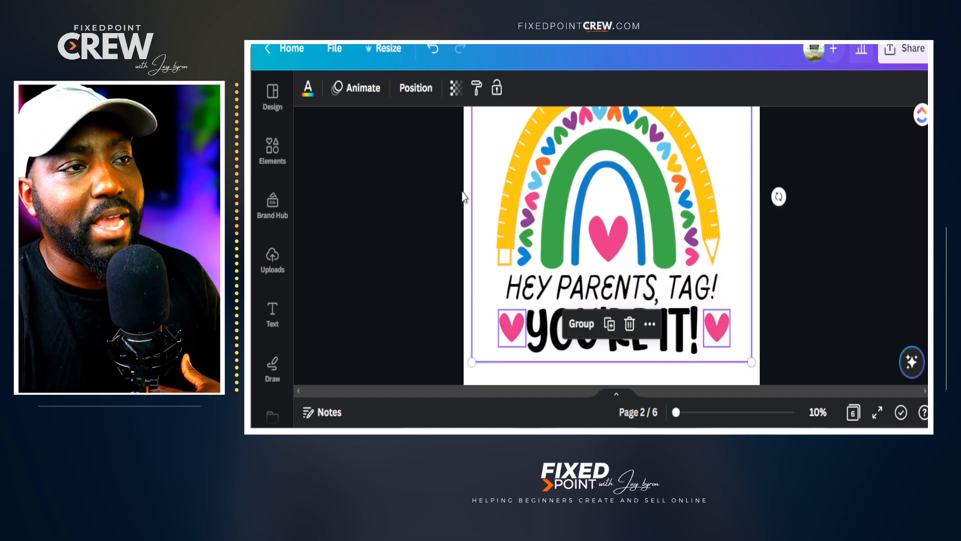
left_click(581, 324)
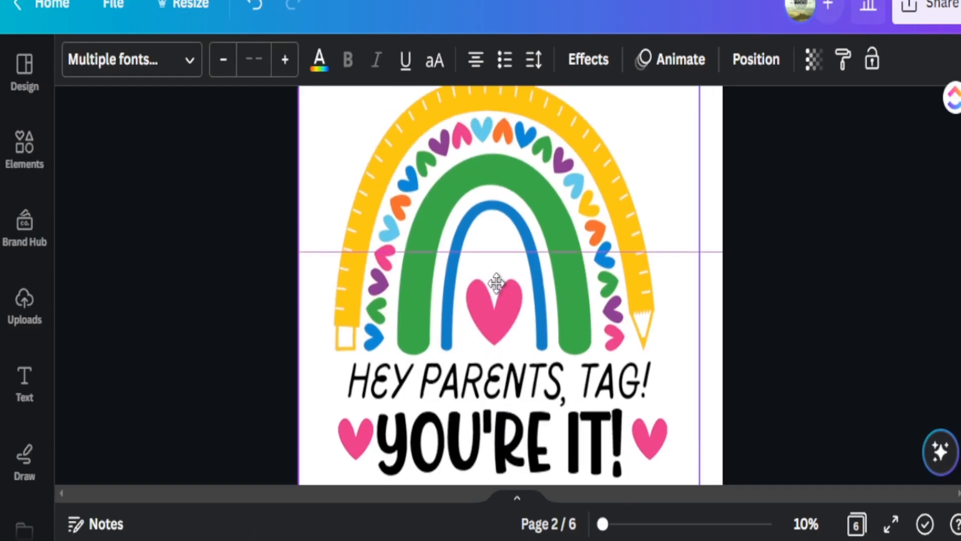
Resize the grouped design on page 2 to about 4,500 × 4,161 and center it horizontally on the page.
left_click_drag(510, 251, 494, 269)
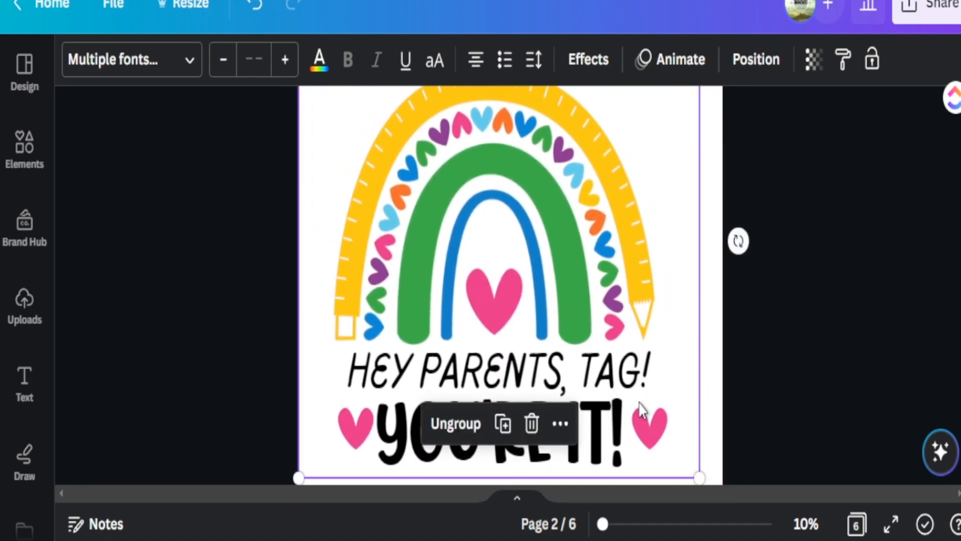
scroll(635, 403, "down", 2)
left_click_drag(696, 379, 506, 318)
scroll(506, 317, "up", 4)
left_click_drag(424, 252, 465, 263)
left_click_drag(583, 400, 721, 496)
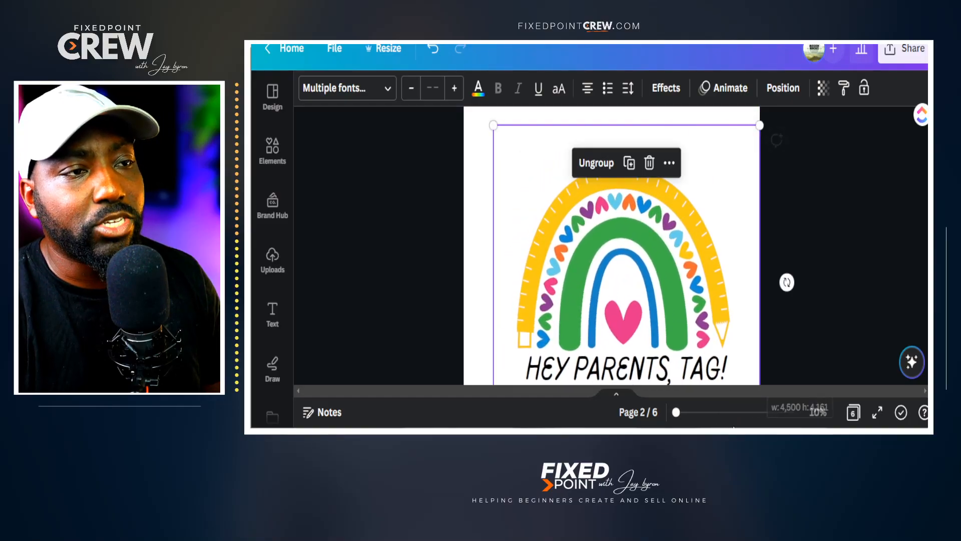
left_click_drag(650, 295, 637, 259)
scroll(729, 300, "down", 3)
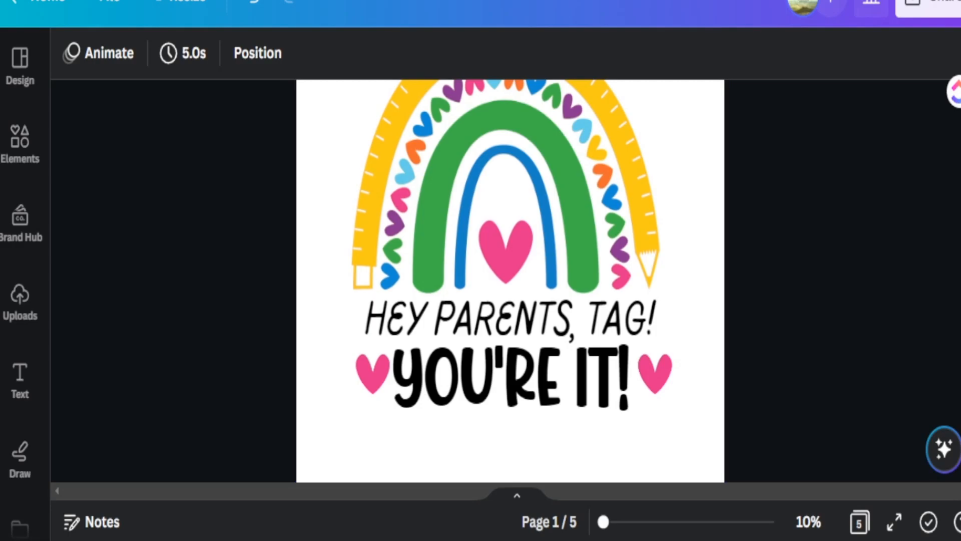
Duplicate the finished design page and set the background of the copy to black.
scroll(510, 280, "up", 4)
scroll(510, 280, "down", 2)
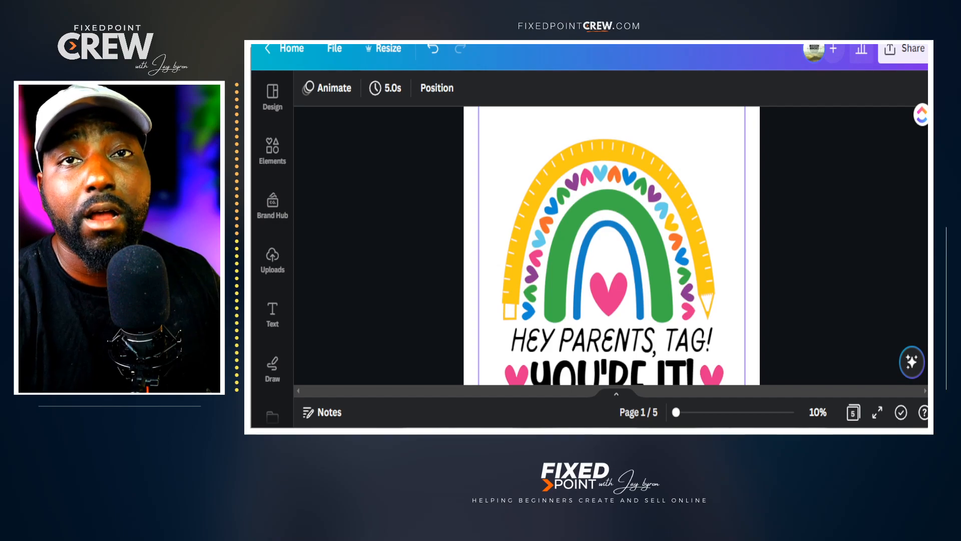
scroll(612, 245, "up", 1)
scroll(611, 245, "down", 4)
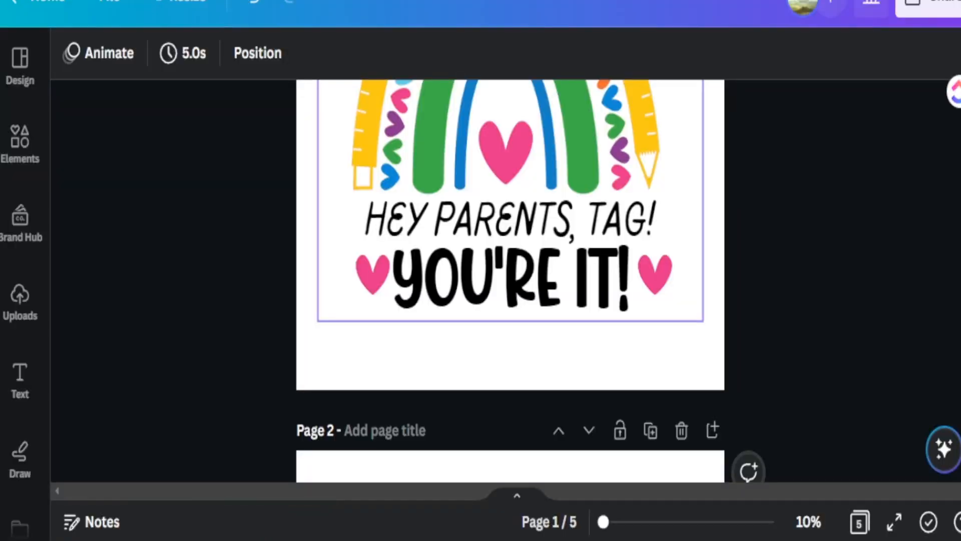
scroll(510, 280, "up", 5)
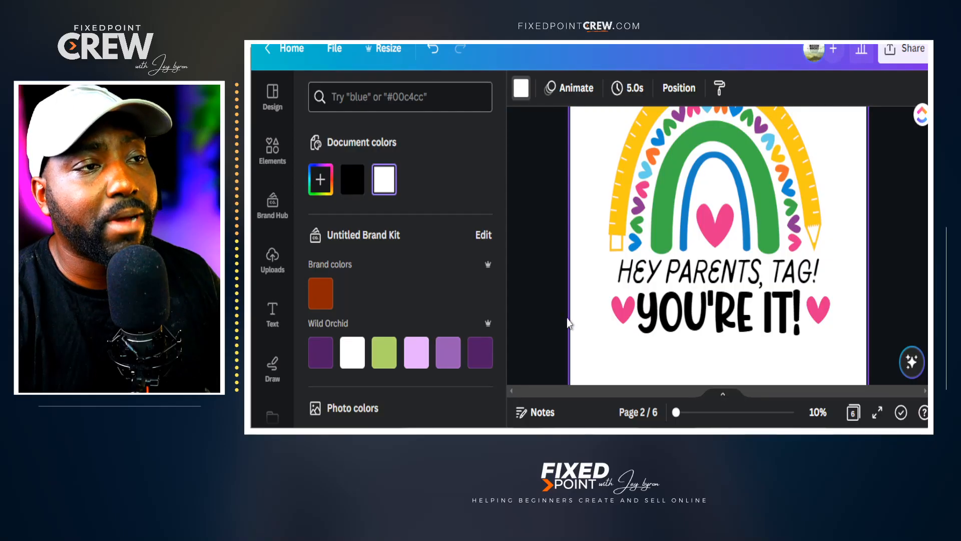
left_click(567, 319)
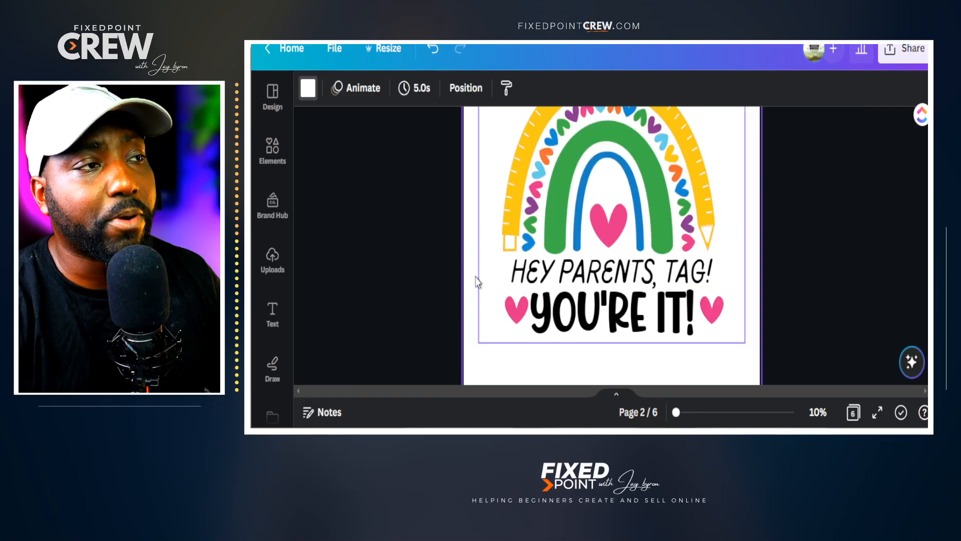
left_click(307, 89)
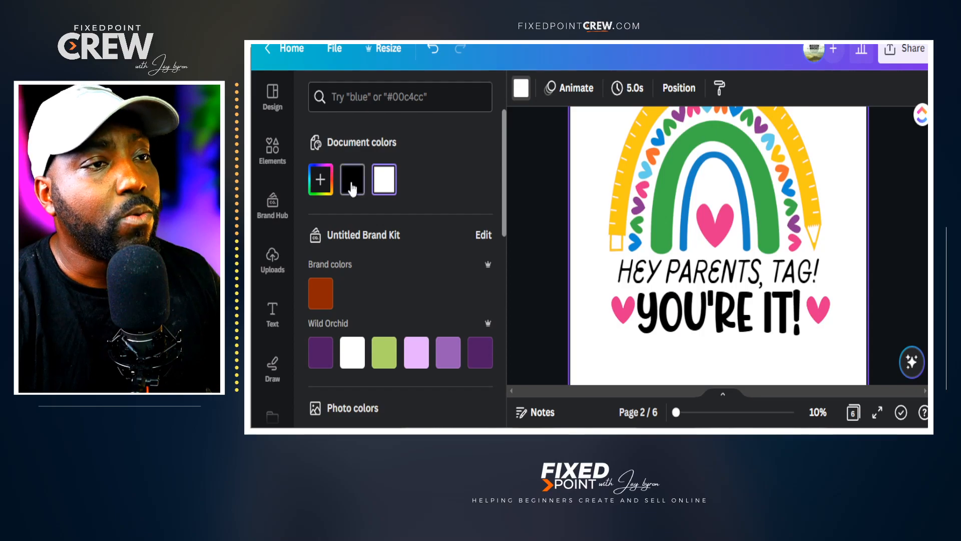
left_click(351, 179)
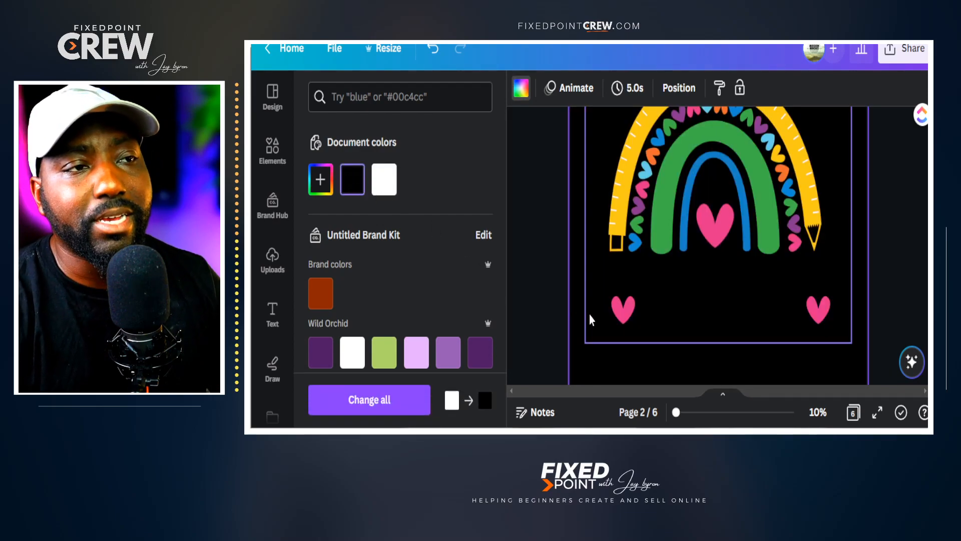
Recolor both slogan lines, "HEY PARENTS, TAG!" and "YOU'RE IT!", to white on the black page.
left_click(661, 273)
double_click(632, 276)
triple_click(632, 275)
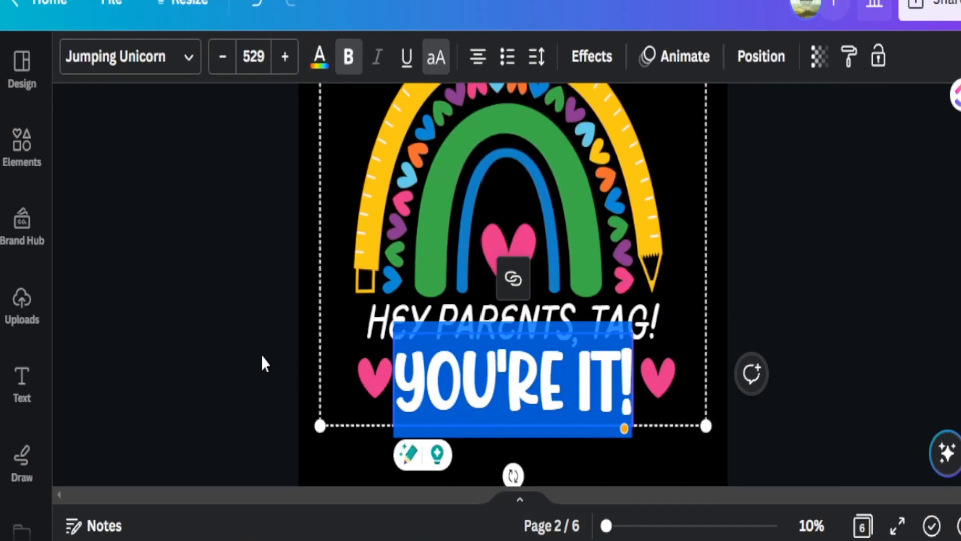
left_click(262, 356)
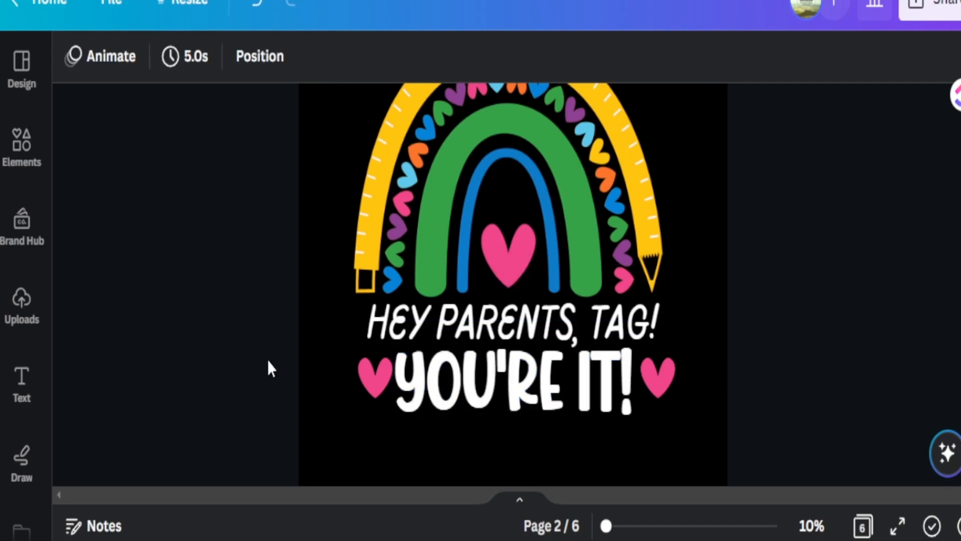
Change the background of page 2 to a dark maroon and check the whole design against it.
left_click(314, 175)
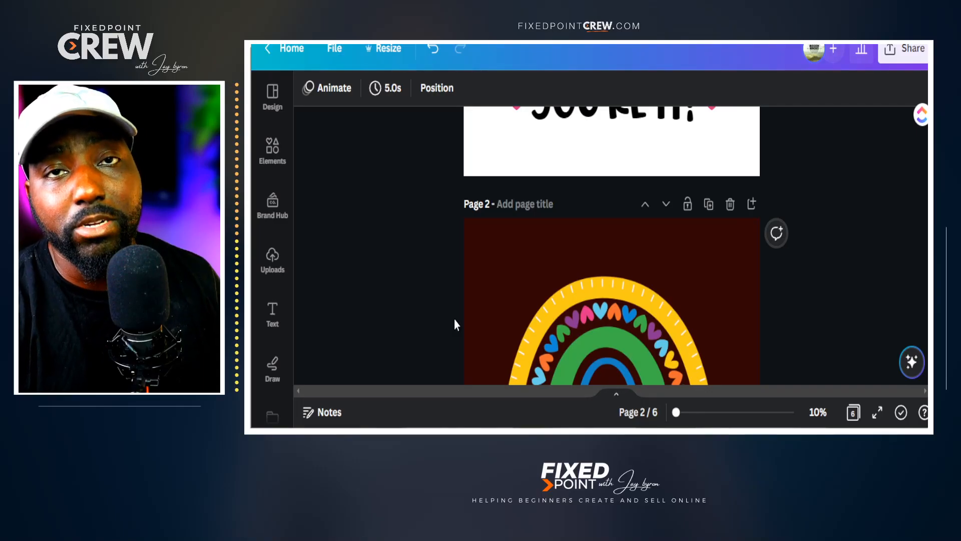
scroll(460, 321, "down", 5)
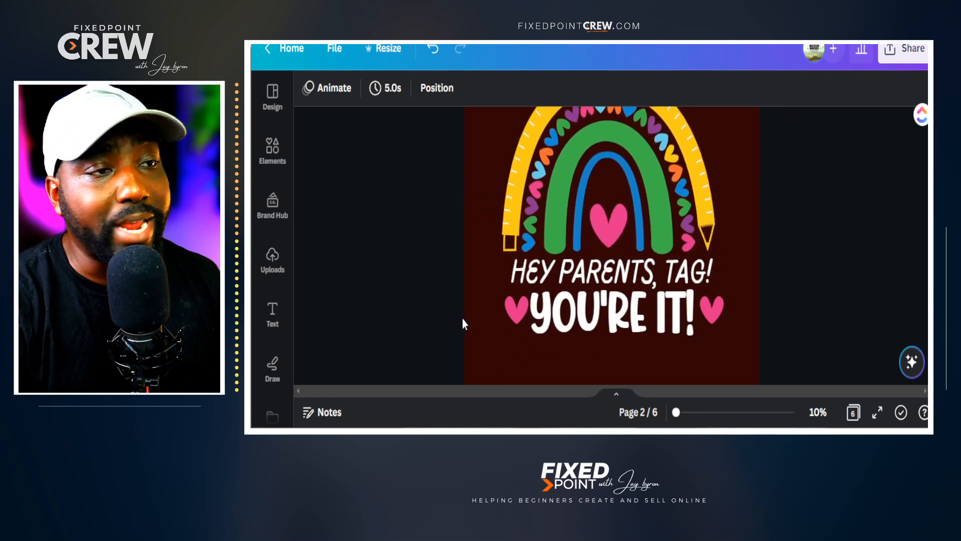
scroll(463, 318, "up", 5)
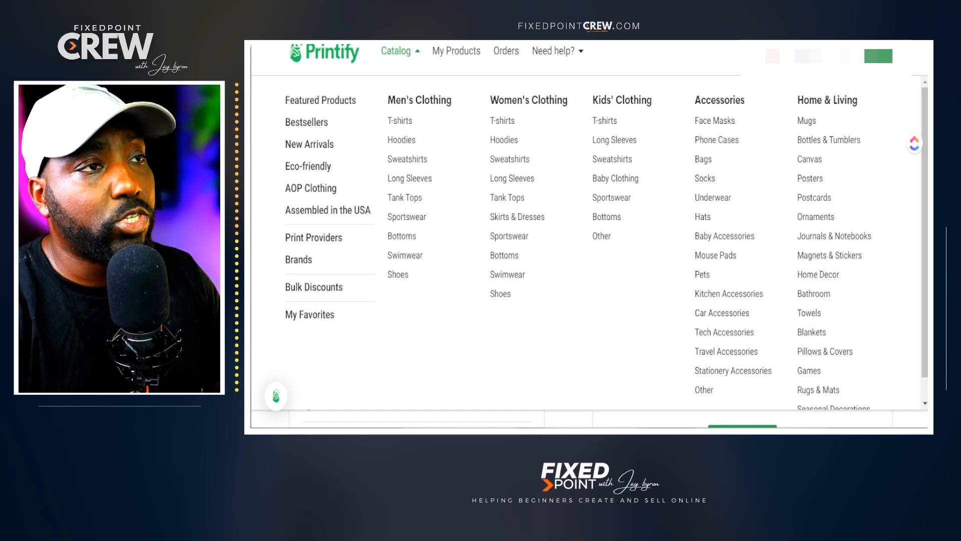
In Printify's catalog, browse women's T-shirts and open the Unisex Jersey Short Sleeve Tee by Bella+Canvas (3001).
left_click(506, 122)
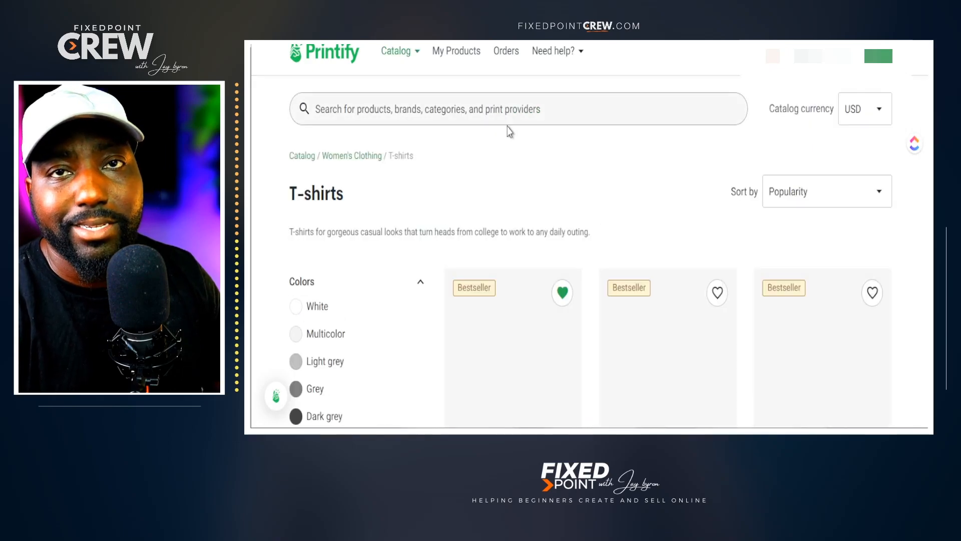
scroll(573, 261, "down", 4)
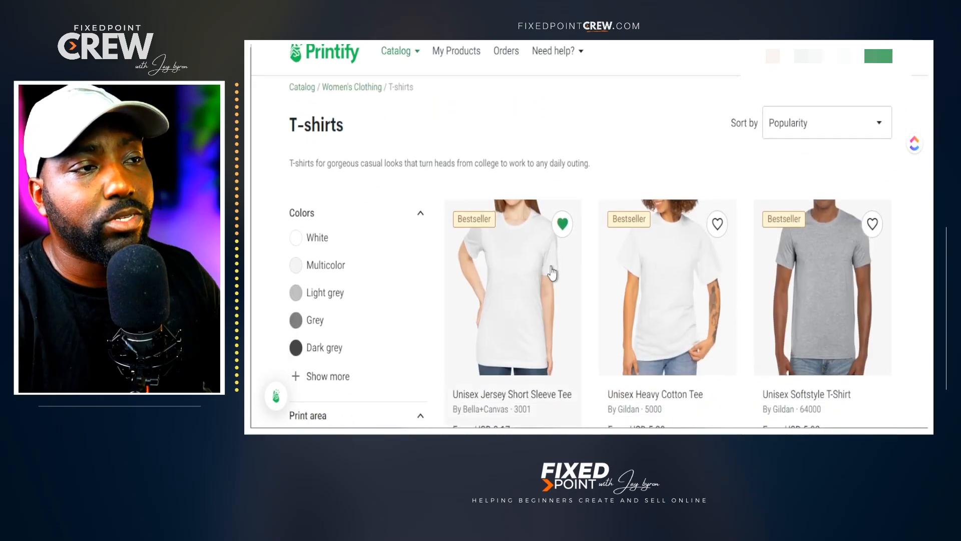
left_click(508, 196)
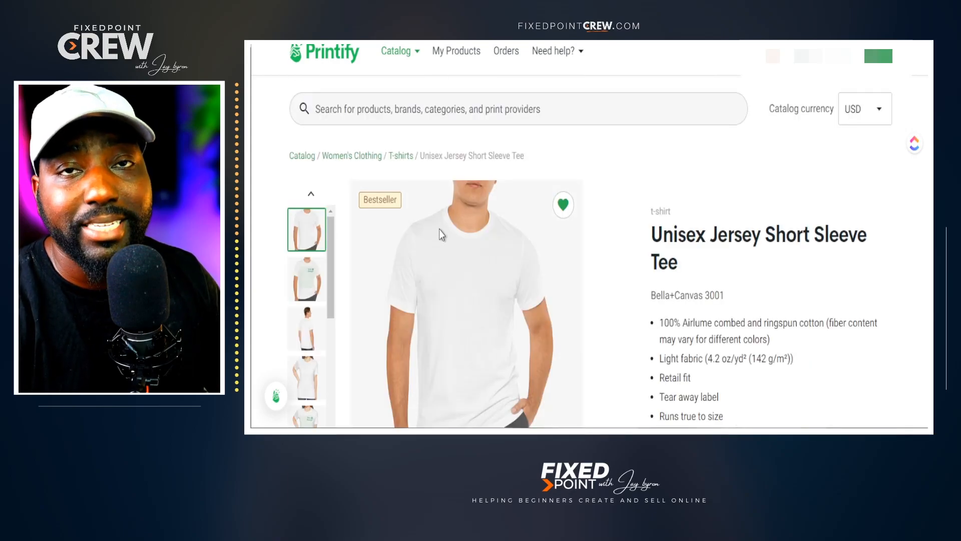
Review Monster Digital's price, shipping, production time, print areas and sizes, and start designing the tee with that provider.
scroll(442, 235, "down", 10)
mouse_move(554, 329)
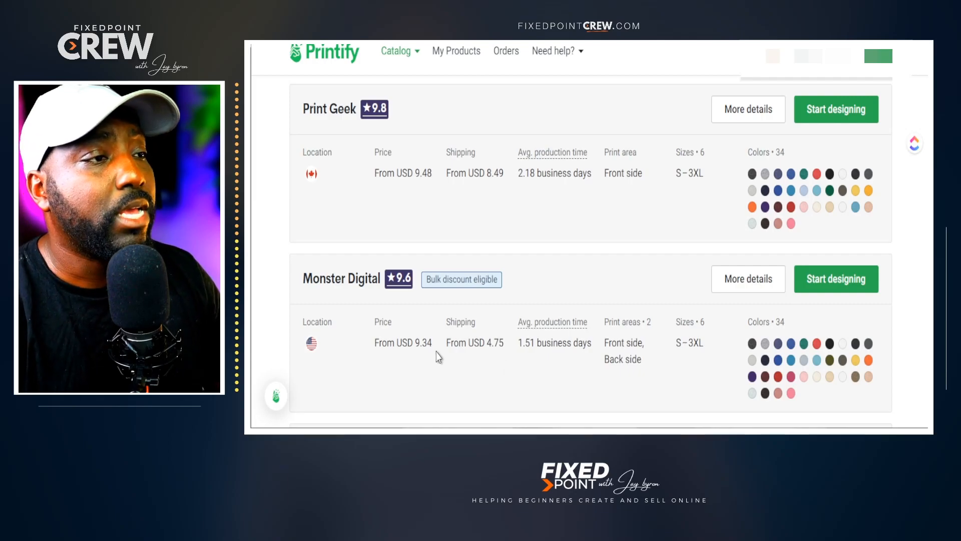
left_click_drag(432, 347, 374, 348)
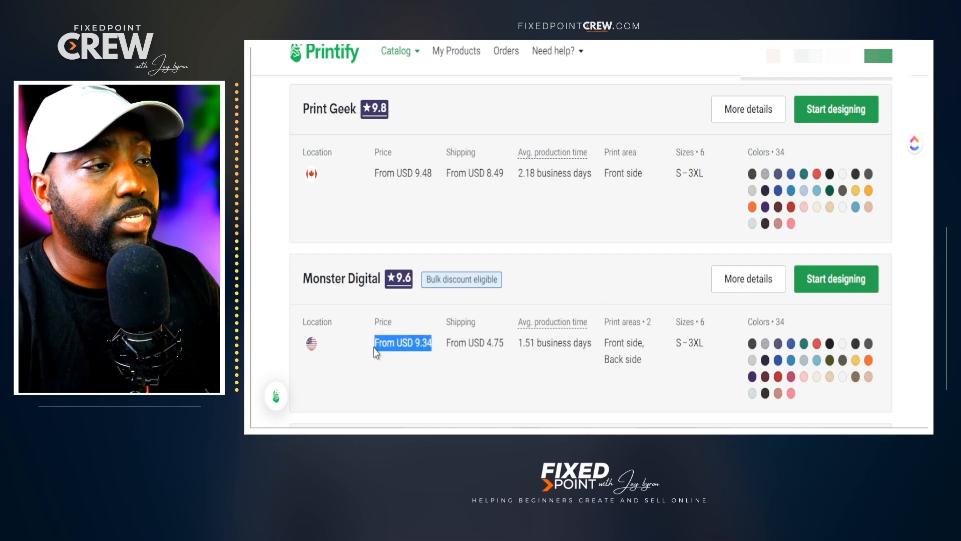
left_click_drag(505, 347, 450, 346)
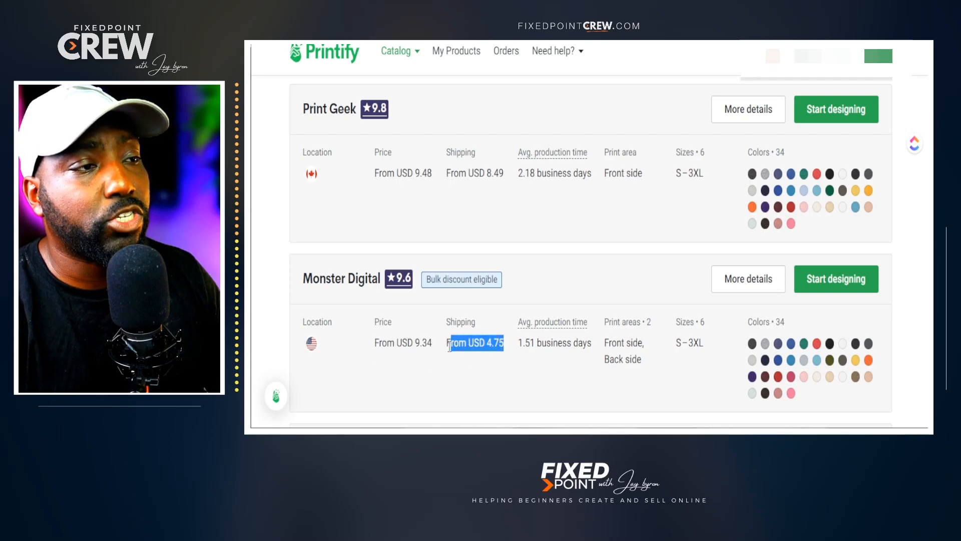
left_click_drag(593, 350, 515, 353)
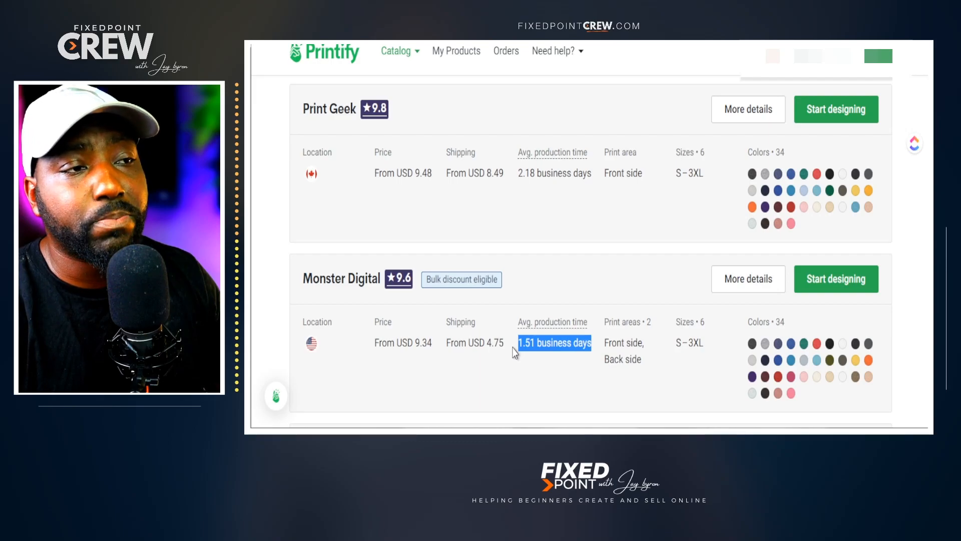
left_click_drag(652, 366, 602, 344)
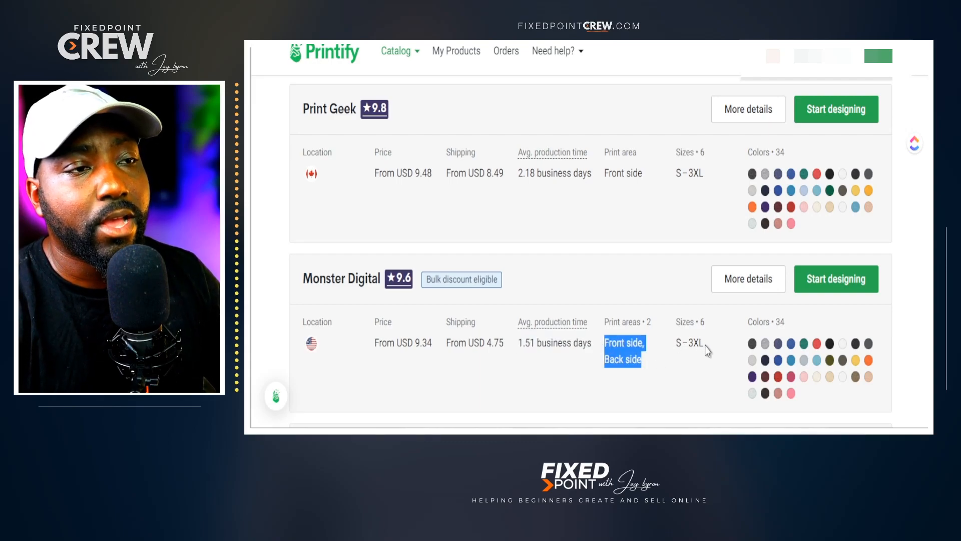
left_click_drag(707, 350, 675, 352)
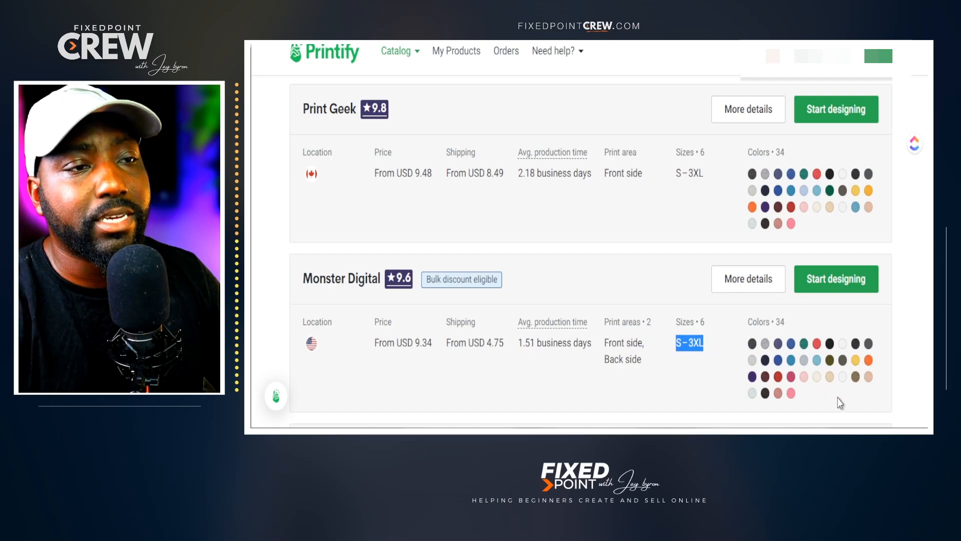
scroll(812, 386, "down", 2)
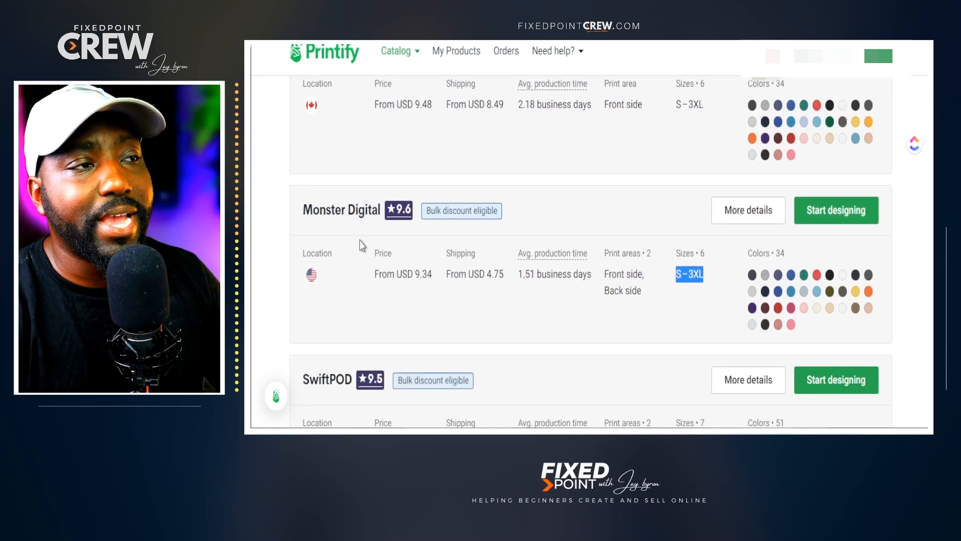
left_click(833, 219)
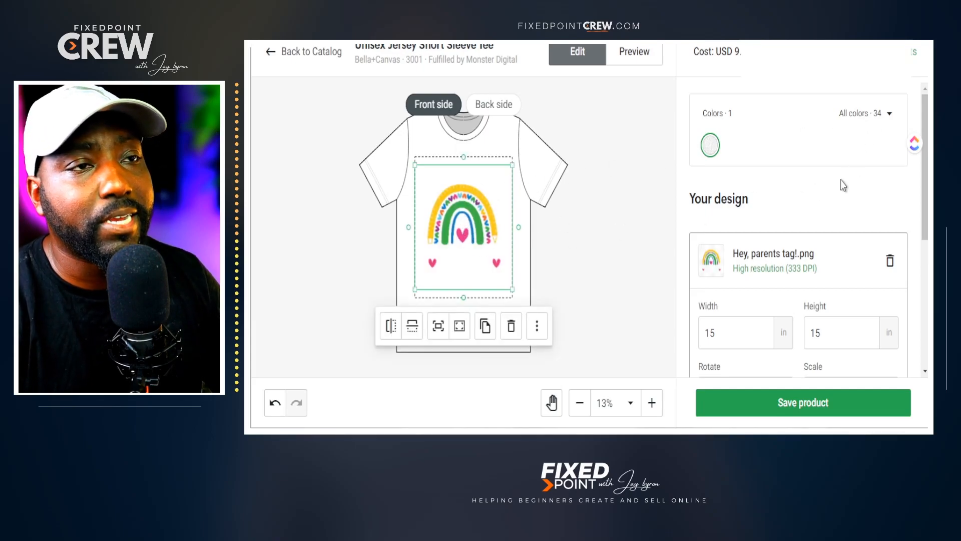
Add Dark Grey Heather as a shirt color and remove white from the selected colors.
left_click(879, 122)
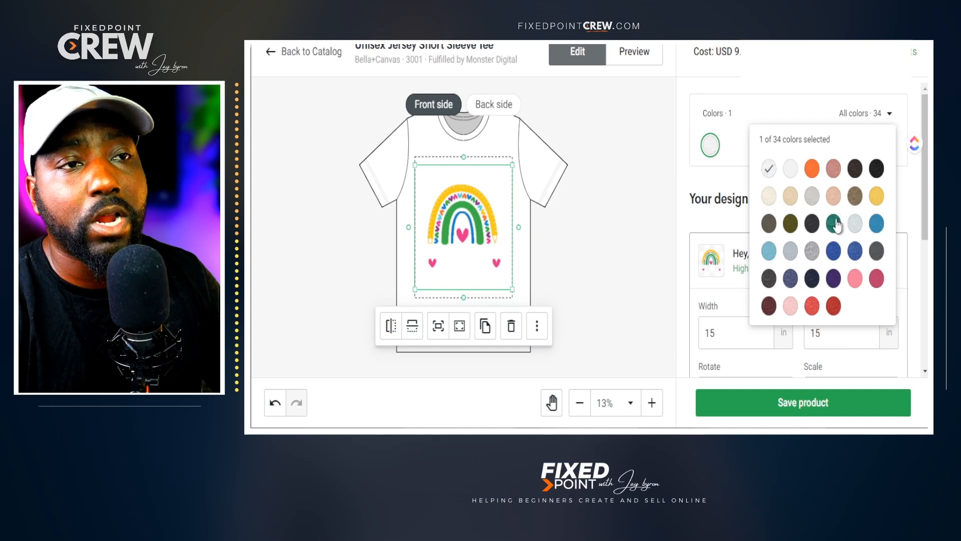
left_click(770, 279)
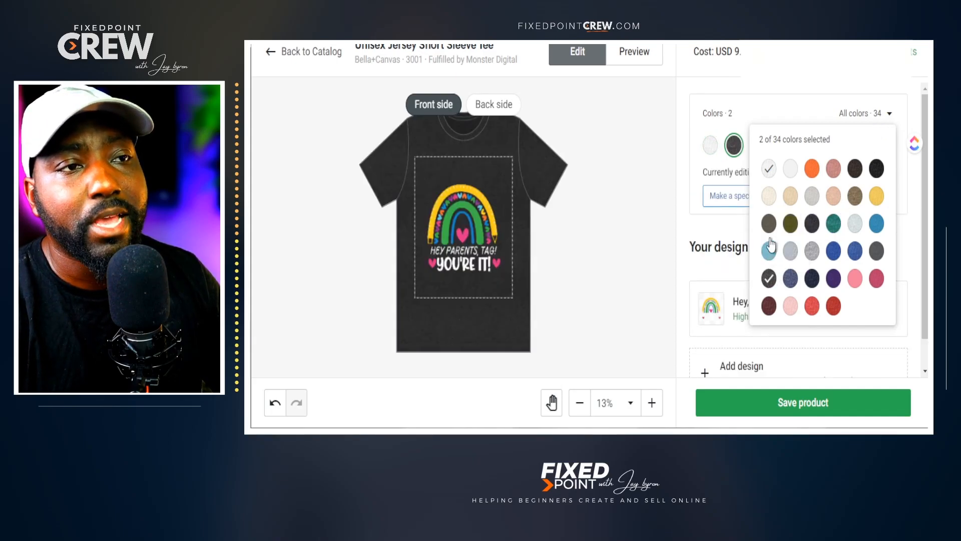
left_click(770, 171)
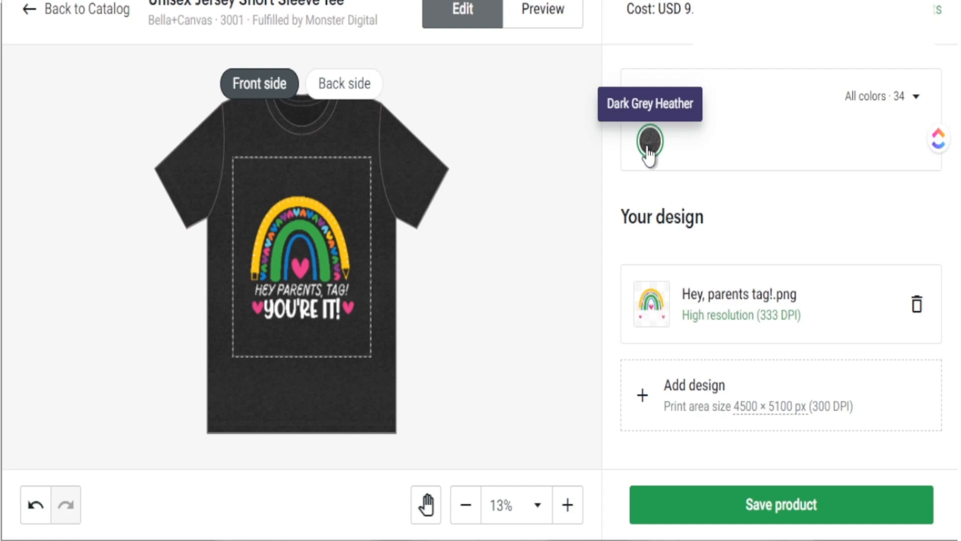
Enlarge the design on the shirt front to about 16.06 × 16.06 in and move it higher, centered on the chest.
left_click(305, 313)
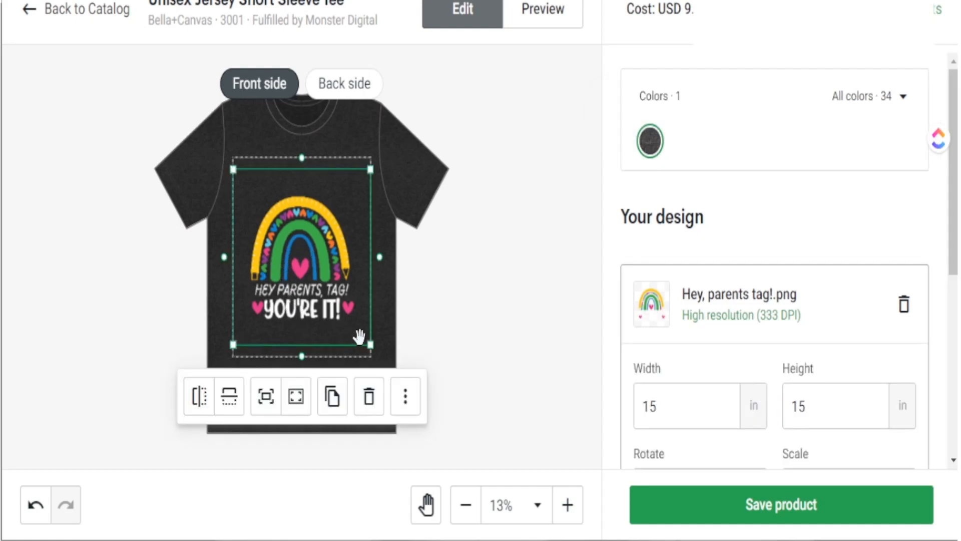
left_click_drag(369, 350, 392, 382)
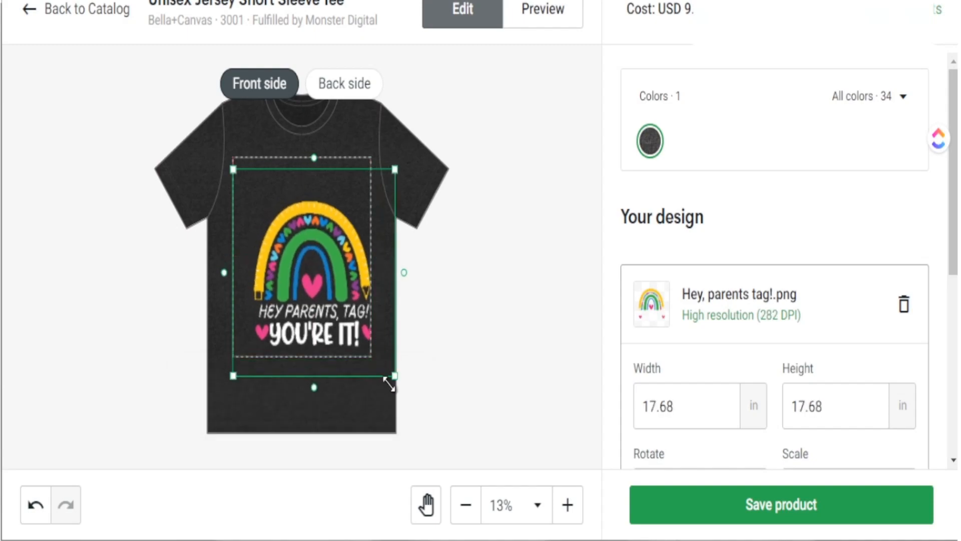
left_click_drag(314, 279, 303, 241)
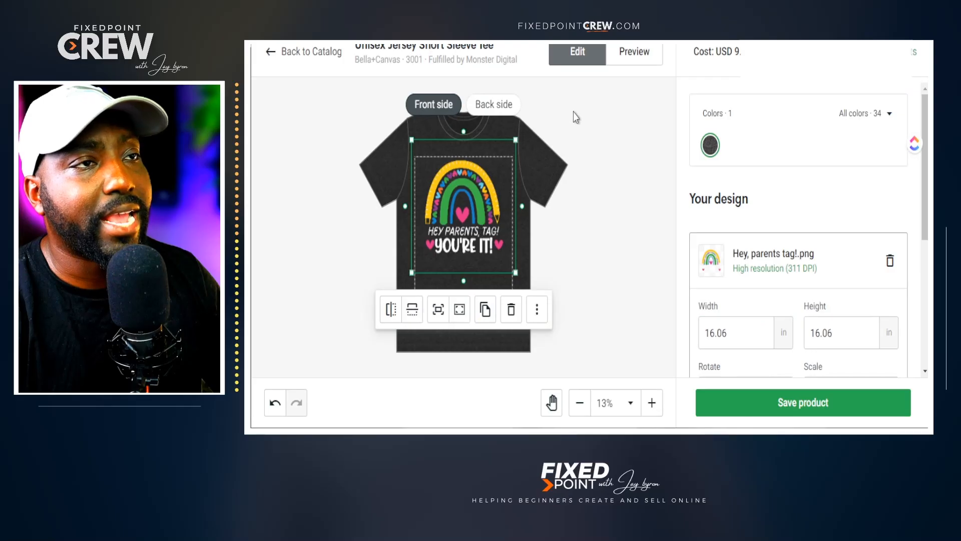
Preview the finished shirt on the product mockups and save the product.
left_click(627, 57)
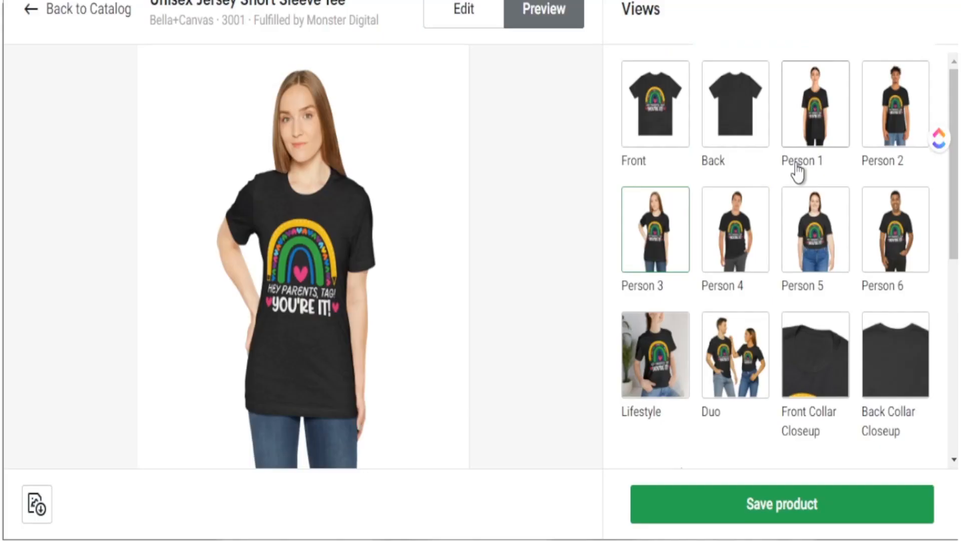
left_click(782, 503)
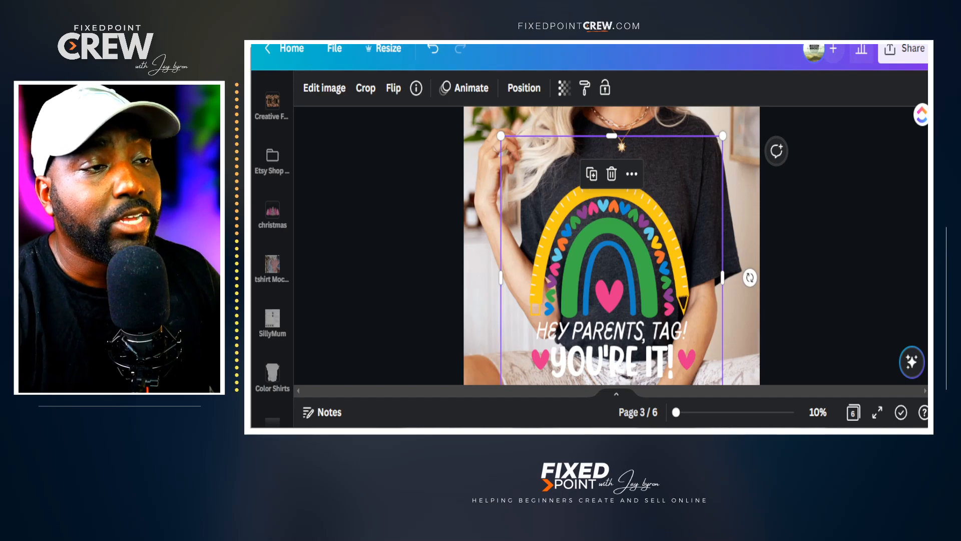
In Canva, shrink the white-text design on the page 3 mockup photo and center it on the shirt's chest.
left_click_drag(616, 295, 654, 251)
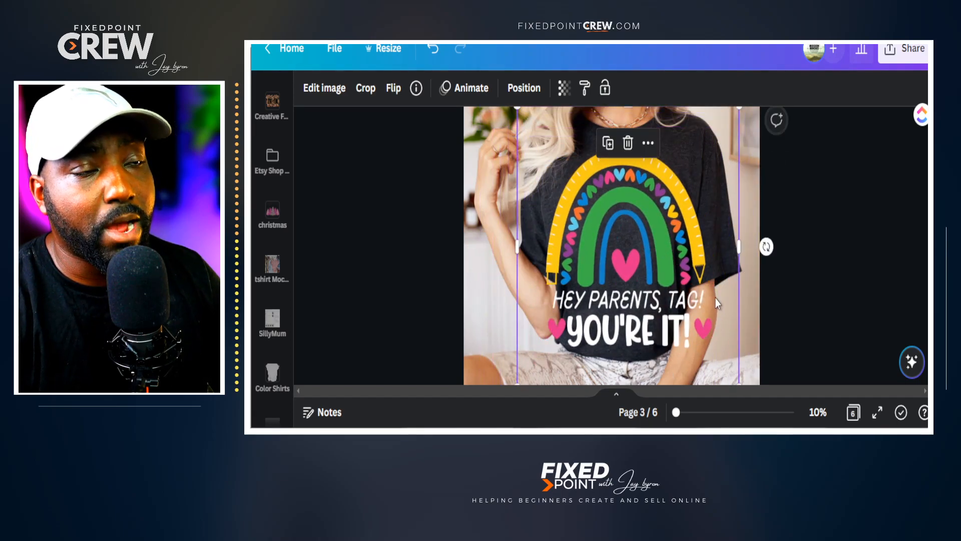
scroll(741, 277, "down", 3)
left_click_drag(739, 250, 666, 155)
scroll(644, 171, "up", 3)
left_click_drag(638, 288, 690, 319)
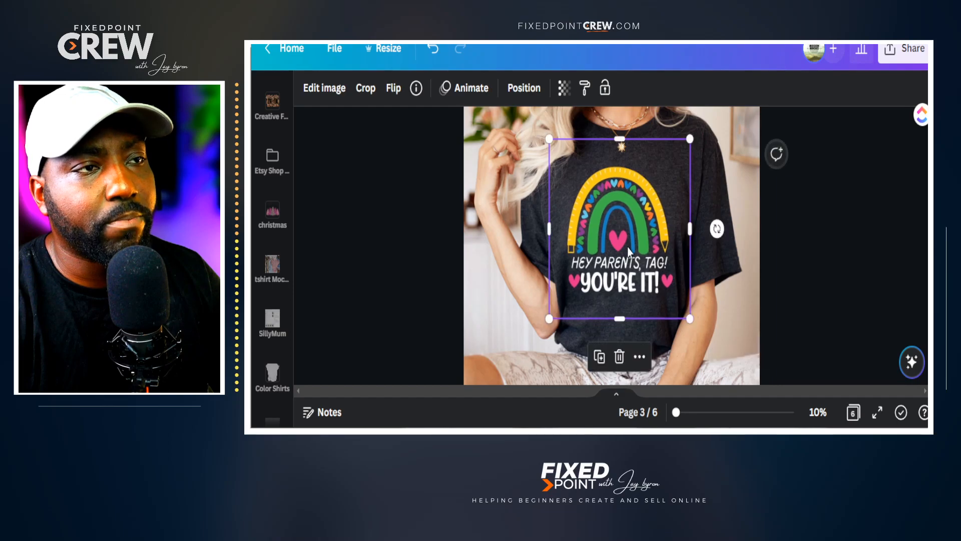
left_click_drag(619, 232, 622, 232)
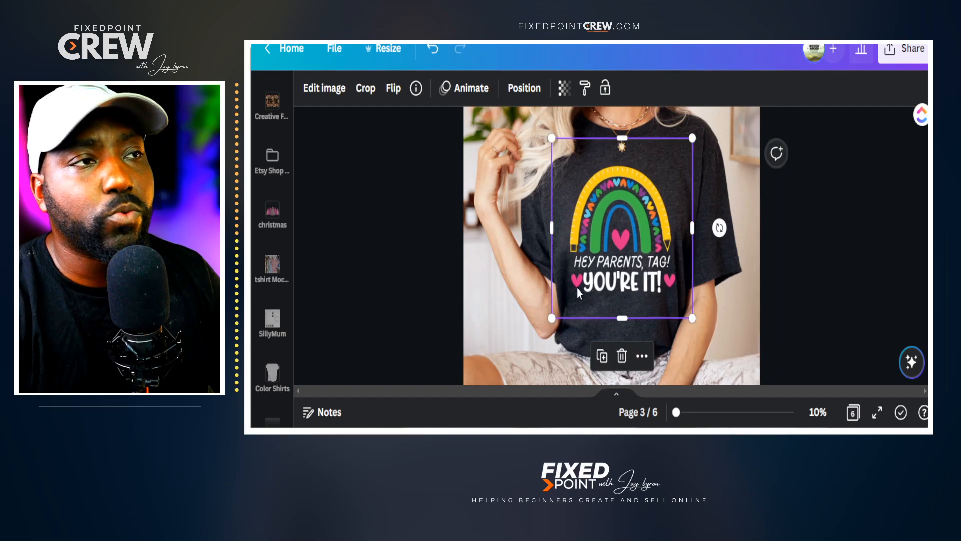
Set the transparency of the design on the page 3 mockup to about 92 and deselect it.
left_click(566, 98)
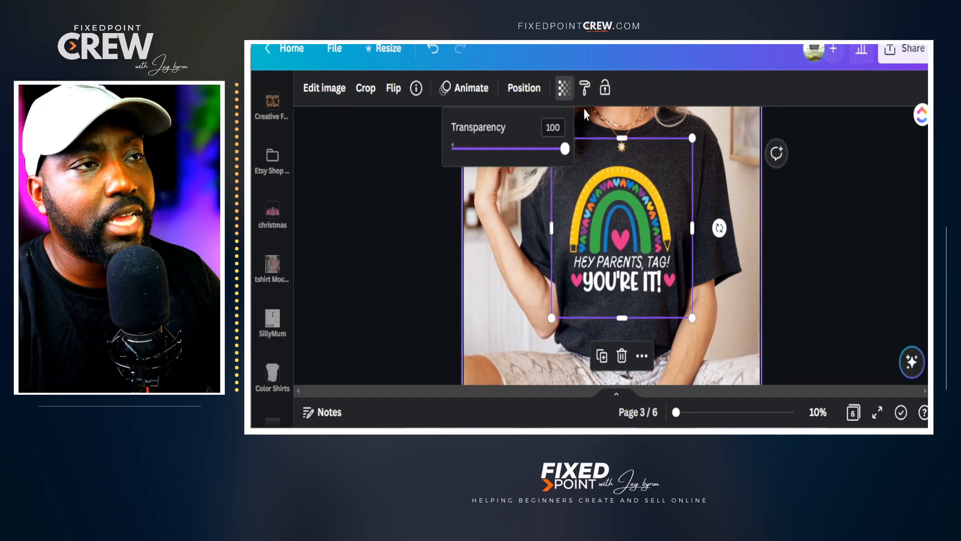
left_click_drag(565, 154, 557, 155)
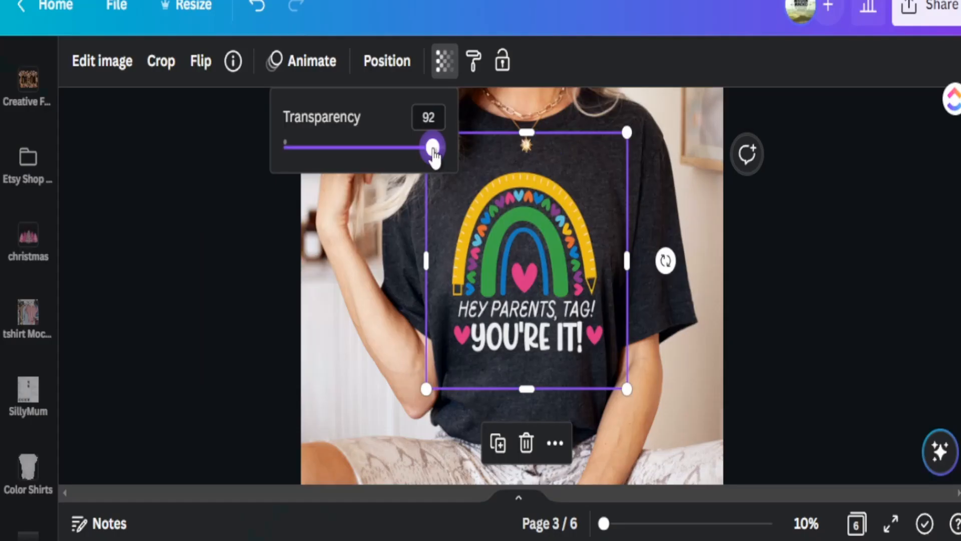
left_click(781, 274)
left_click(789, 275)
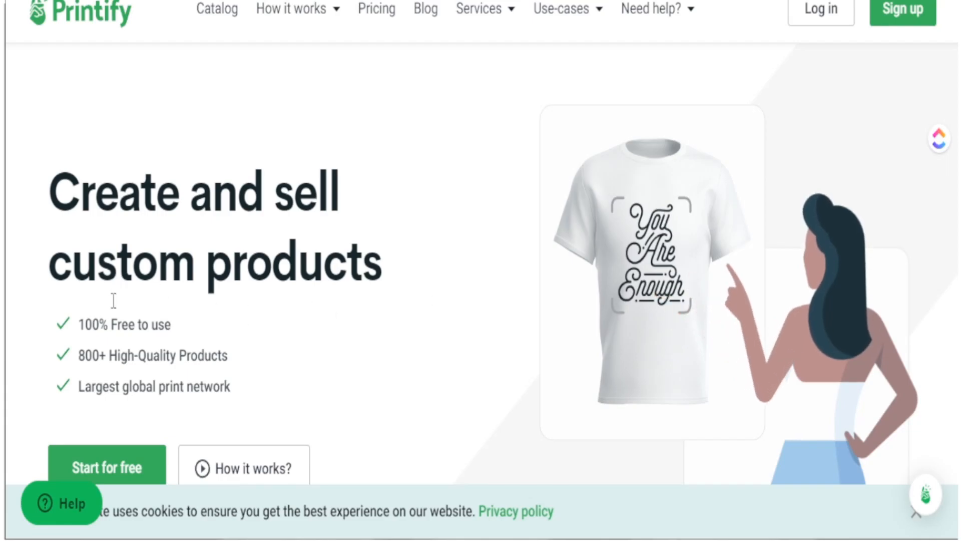
On the Printify site, review the homepage's free-to-use claim and browse the catalog's new arrivals and product categories.
left_click_drag(181, 332, 75, 325)
left_click(214, 328)
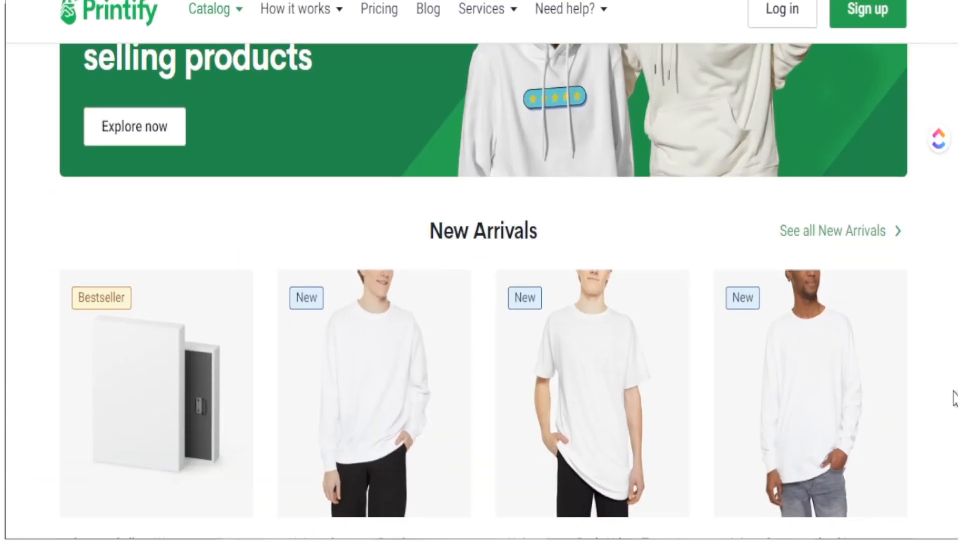
scroll(955, 398, "down", 12)
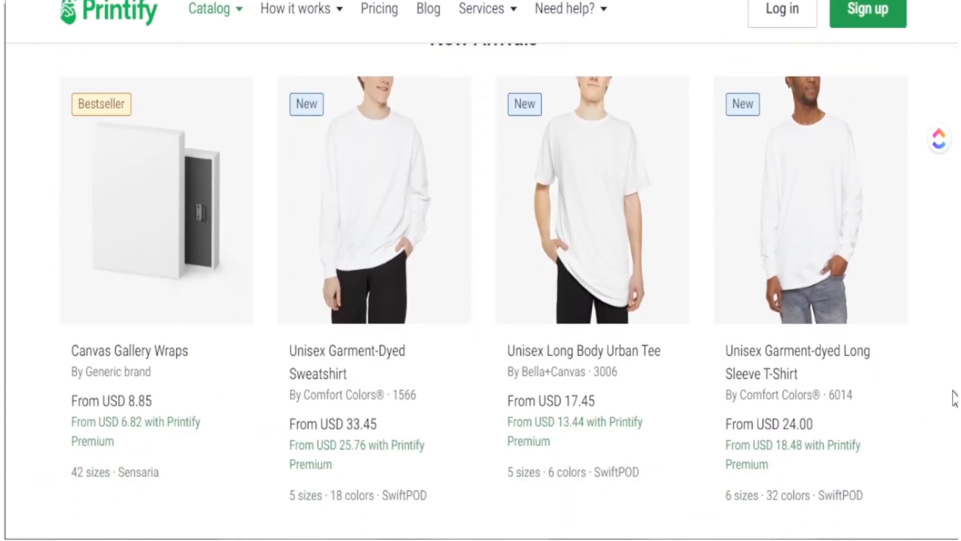
scroll(956, 398, "down", 4)
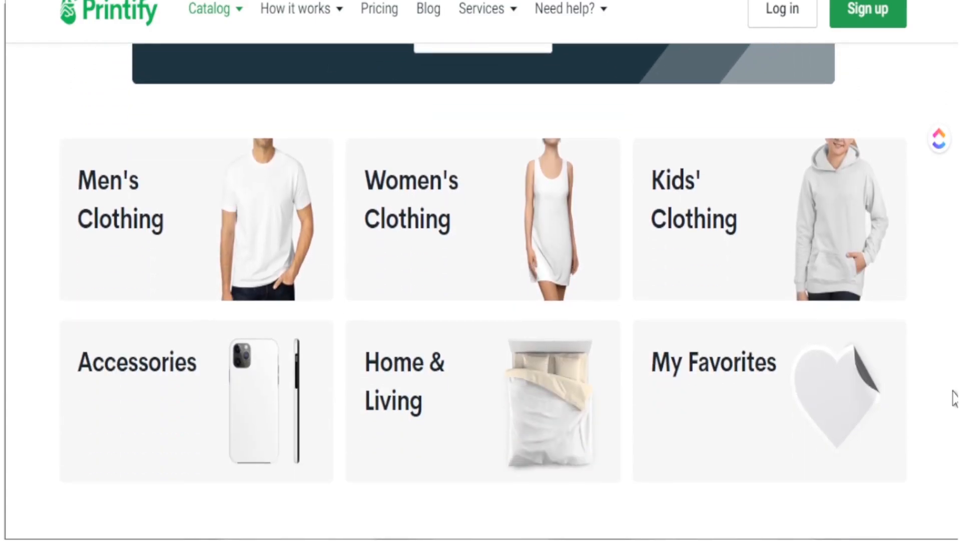
scroll(955, 398, "up", 2)
scroll(955, 398, "down", 10)
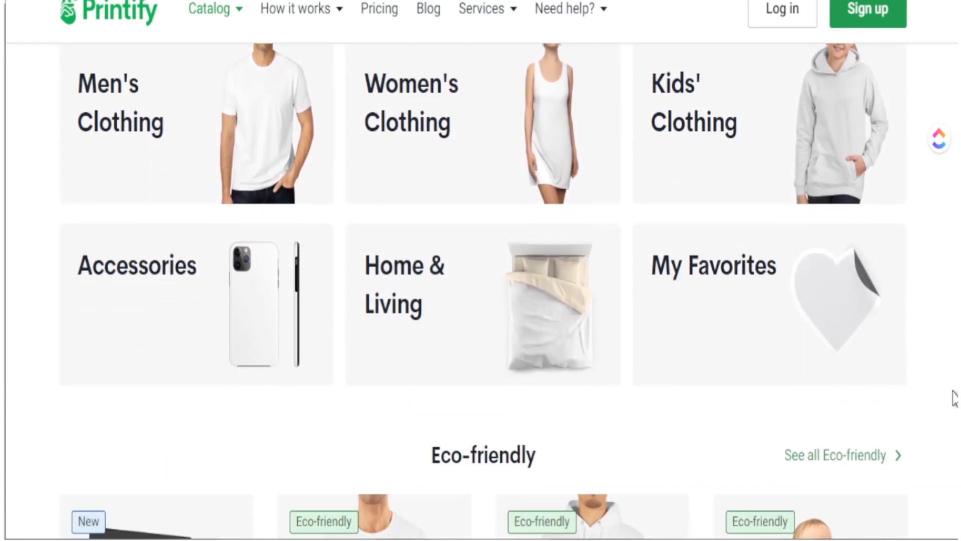